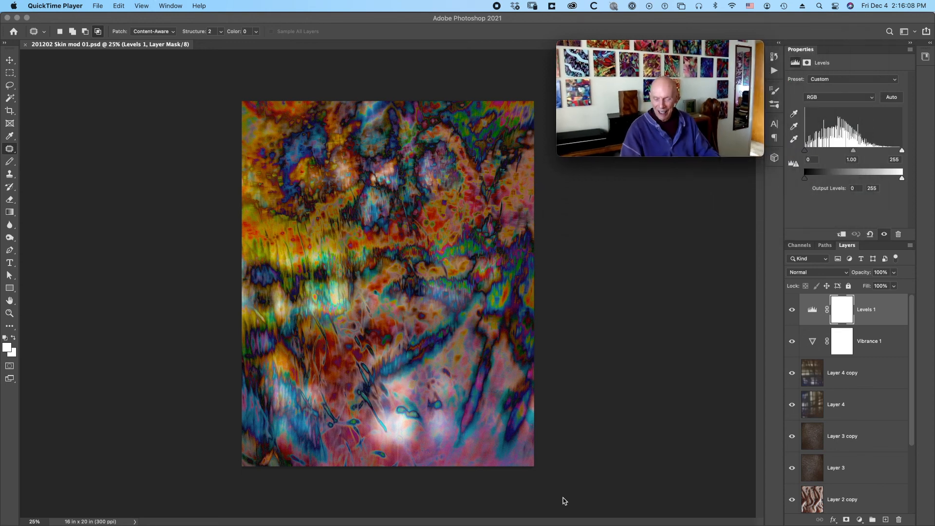
Examine the artwork's texture and colour detail at 100% across its upper half, finishing with the whole image at 25%.
{"action": "left_click", "coordinate": [649, 431]}
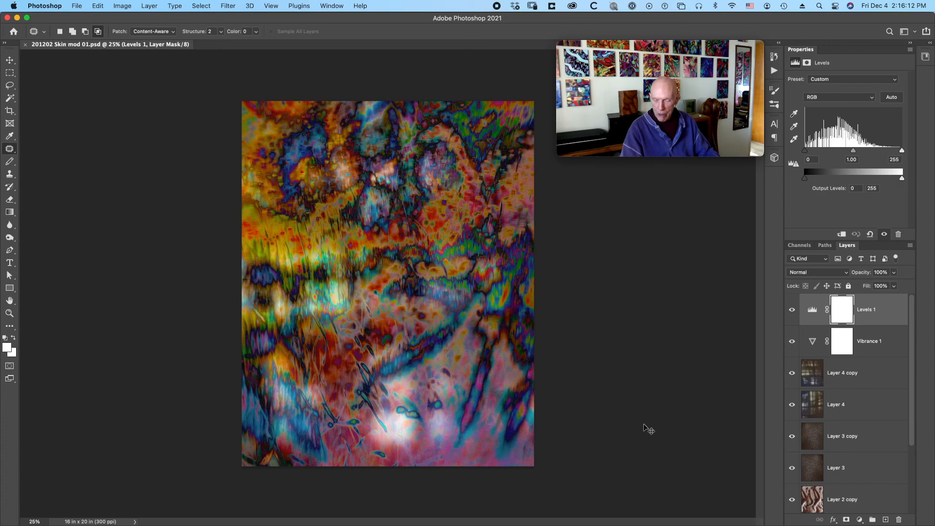
{"action": "key", "text": "super+equal"}
{"action": "key", "text": "super+equal"}
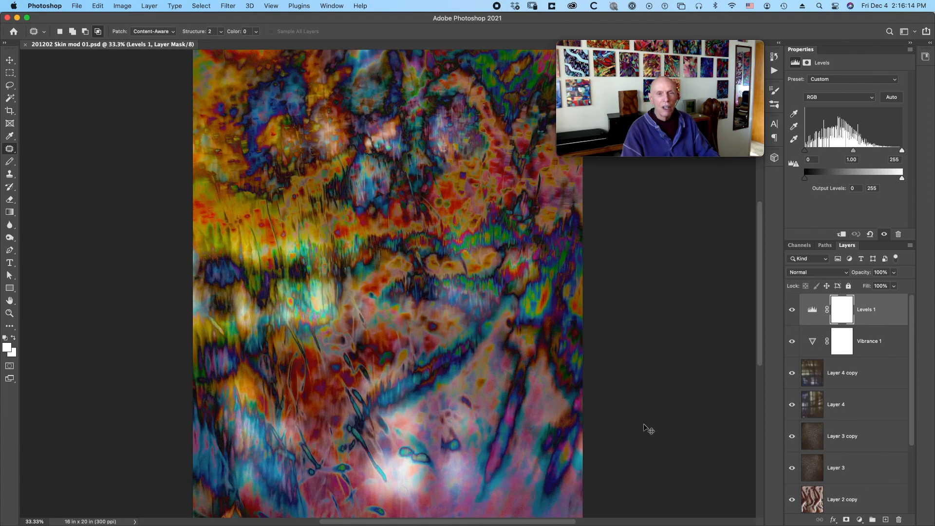
{"action": "key", "text": "super+equal"}
{"action": "key", "text": "super+equal"}
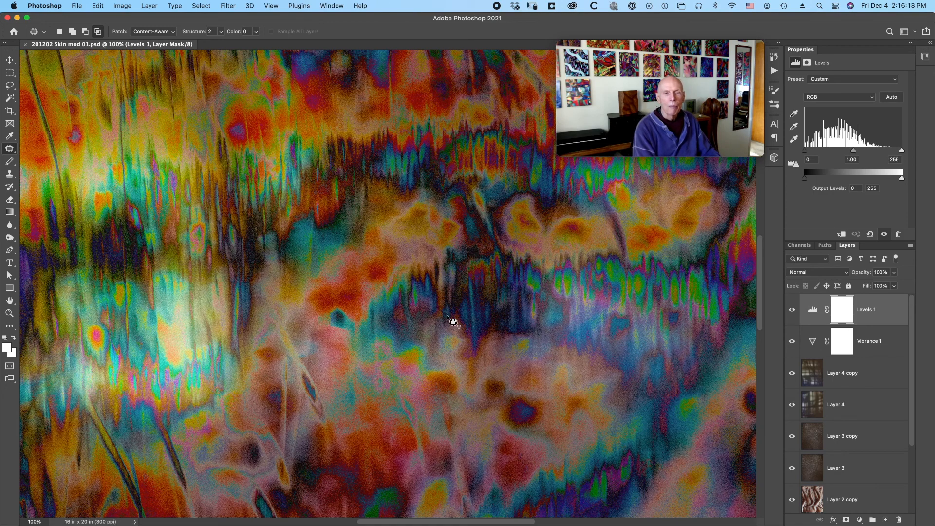
{"action": "scroll", "coordinate": [448, 319], "scroll_direction": "left", "scroll_amount": 10}
{"action": "scroll", "coordinate": [448, 319], "scroll_direction": "up", "scroll_amount": 8}
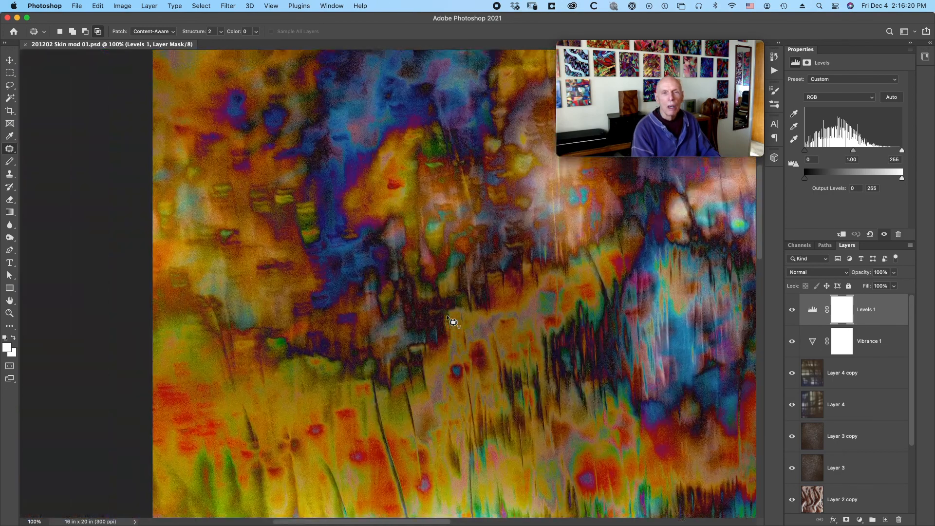
{"action": "scroll", "coordinate": [448, 319], "scroll_direction": "up", "scroll_amount": 3}
{"action": "scroll", "coordinate": [448, 319], "scroll_direction": "right", "scroll_amount": 2}
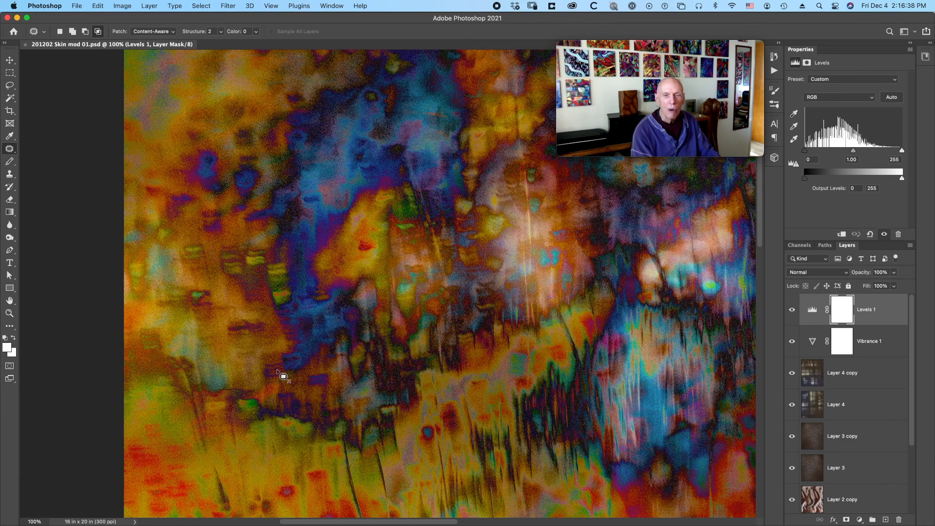
{"action": "scroll", "coordinate": [472, 352], "scroll_direction": "right", "scroll_amount": 3}
{"action": "scroll", "coordinate": [472, 352], "scroll_direction": "up", "scroll_amount": 2}
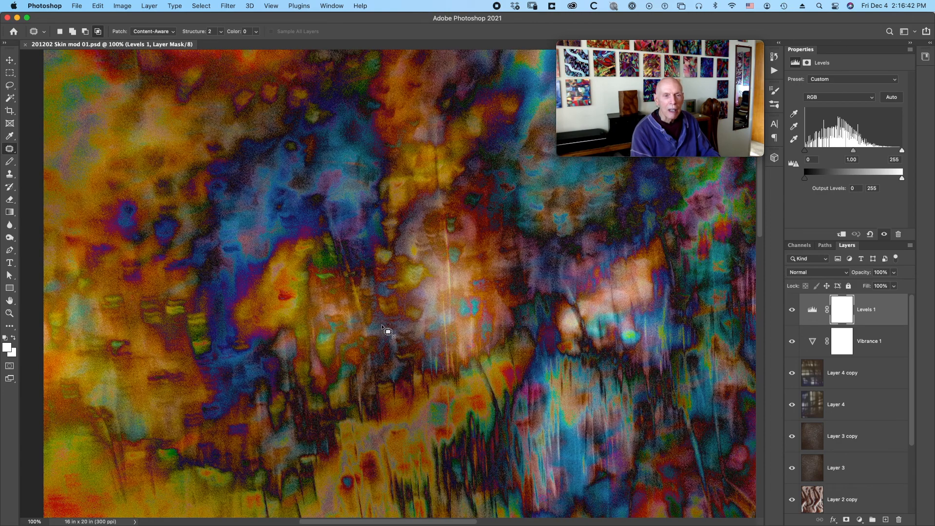
{"action": "scroll", "coordinate": [439, 388], "scroll_direction": "down", "scroll_amount": 2}
{"action": "scroll", "coordinate": [438, 389], "scroll_direction": "right", "scroll_amount": 3}
{"action": "scroll", "coordinate": [438, 389], "scroll_direction": "right", "scroll_amount": 3}
{"action": "scroll", "coordinate": [439, 388], "scroll_direction": "down", "scroll_amount": 1}
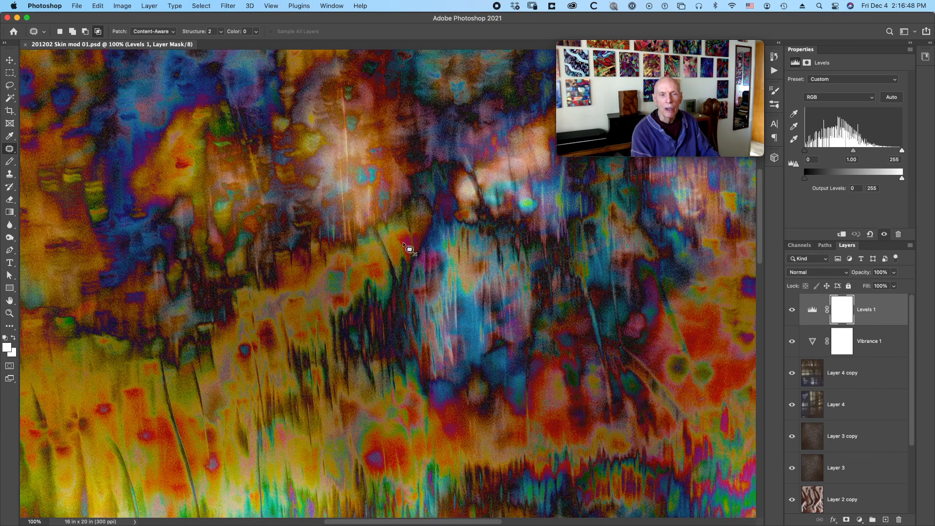
{"action": "scroll", "coordinate": [403, 243], "scroll_direction": "right", "scroll_amount": 10}
{"action": "scroll", "coordinate": [404, 243], "scroll_direction": "up", "scroll_amount": 1}
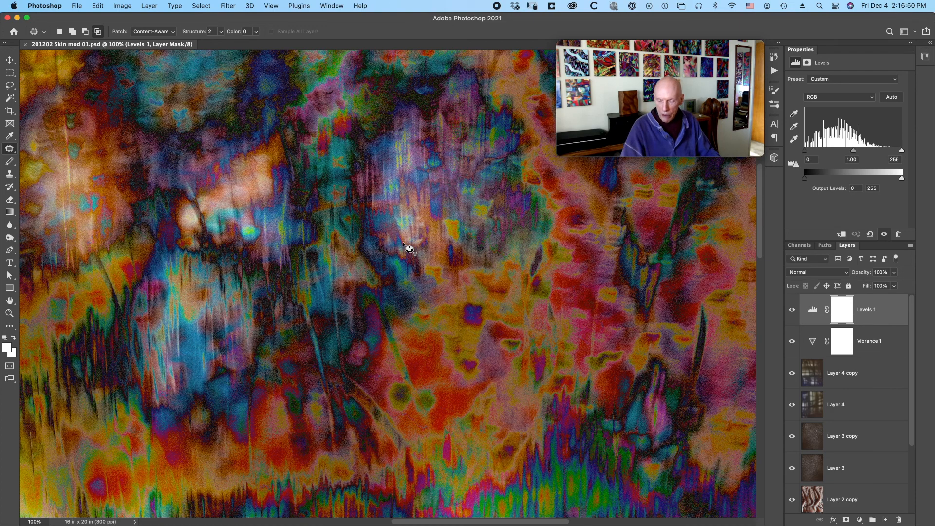
{"action": "key", "text": "super+minus"}
{"action": "key", "text": "super+minus"}
{"action": "key", "text": "super+minus"}
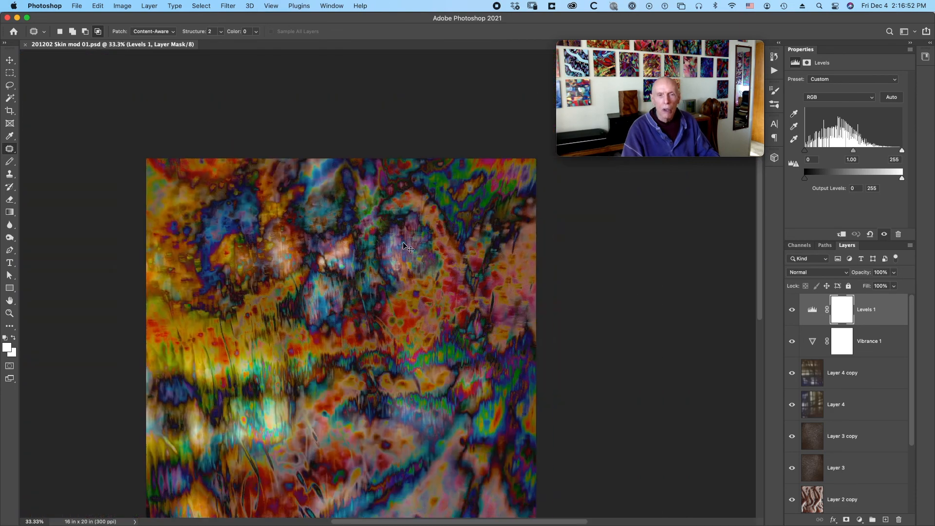
{"action": "key", "text": "super+minus"}
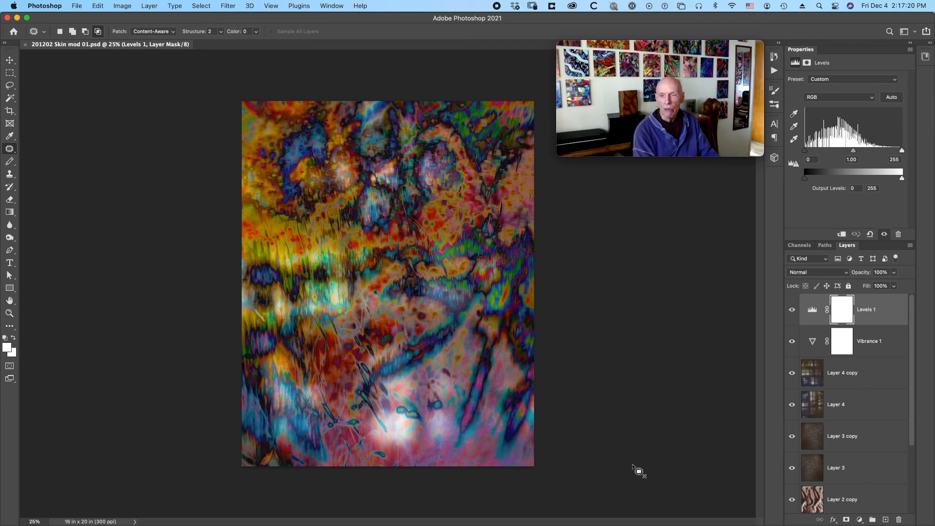
Isolate Layer 2 copy to view its skin photo alone, and restore the visibility of all layers.
{"action": "scroll", "coordinate": [807, 442], "scroll_direction": "down", "scroll_amount": 4}
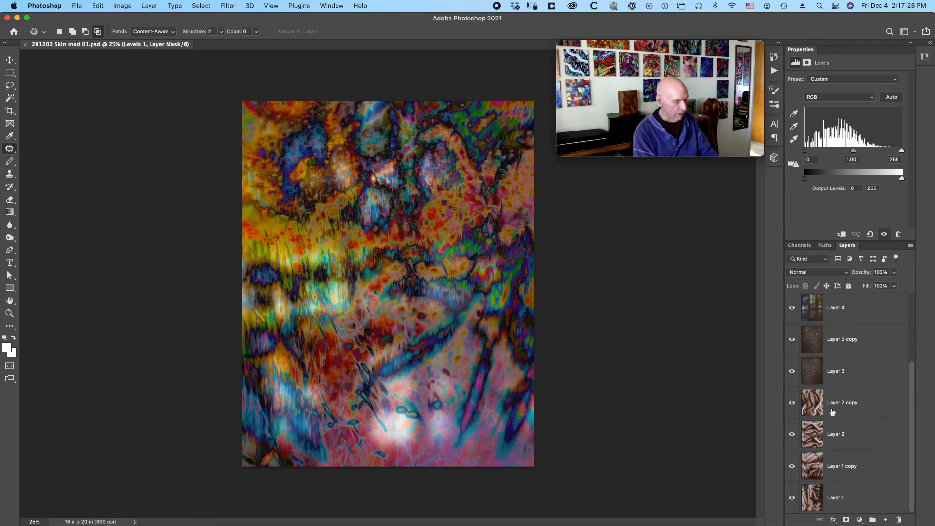
{"action": "left_click", "coordinate": [793, 404], "text": "alt"}
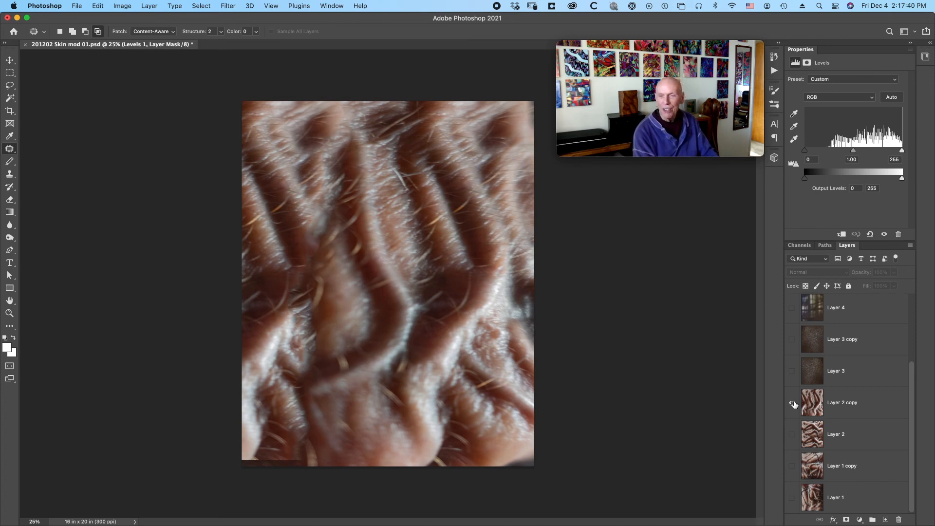
{"action": "left_click", "coordinate": [792, 403], "text": "alt"}
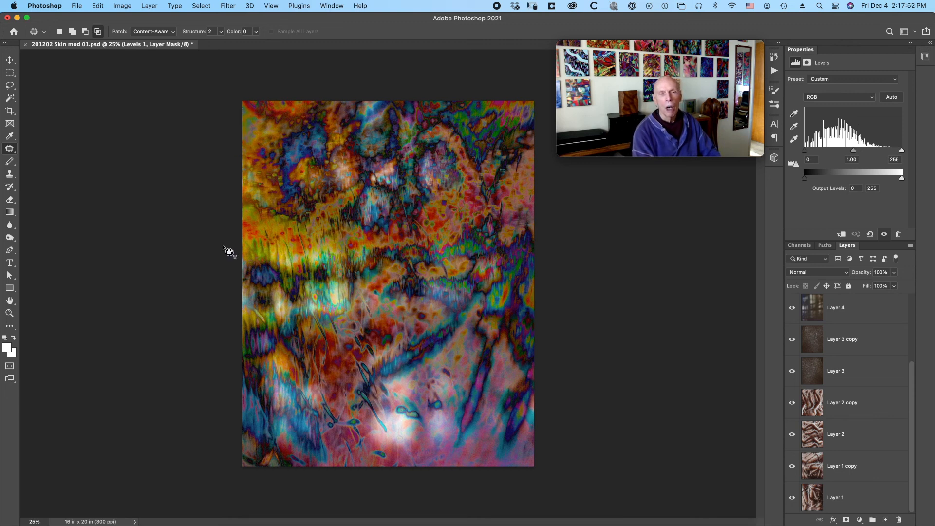
Outline the yellow area at the artwork's upper left and compare it with Layer 4 copy shown alone.
{"action": "mouse_move", "coordinate": [238, 253]}
{"action": "left_mouse_down"}
{"action": "mouse_move", "coordinate": [306, 276]}
{"action": "mouse_move", "coordinate": [363, 246]}
{"action": "mouse_move", "coordinate": [359, 227]}
{"action": "mouse_move", "coordinate": [336, 210]}
{"action": "mouse_move", "coordinate": [269, 192]}
{"action": "mouse_move", "coordinate": [266, 128]}
{"action": "mouse_move", "coordinate": [232, 104]}
{"action": "left_mouse_up"}
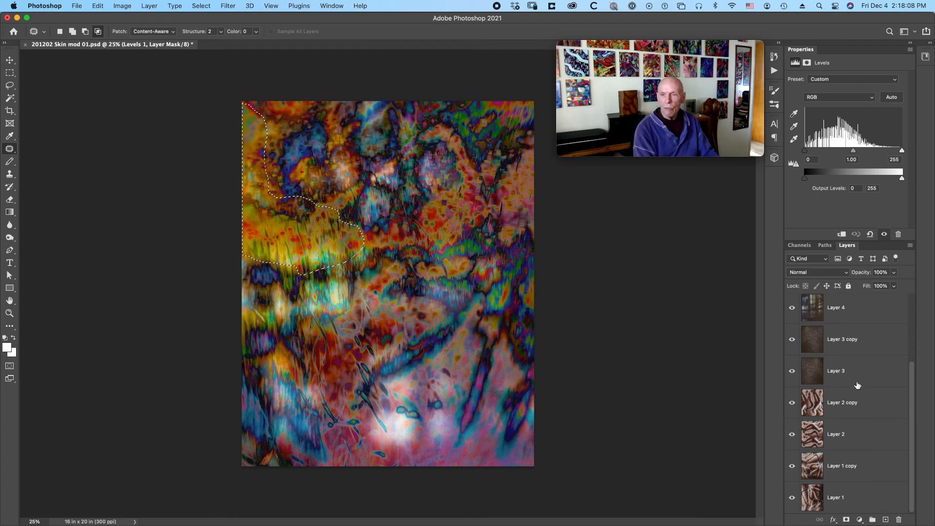
{"action": "scroll", "coordinate": [867, 356], "scroll_direction": "up", "scroll_amount": 3}
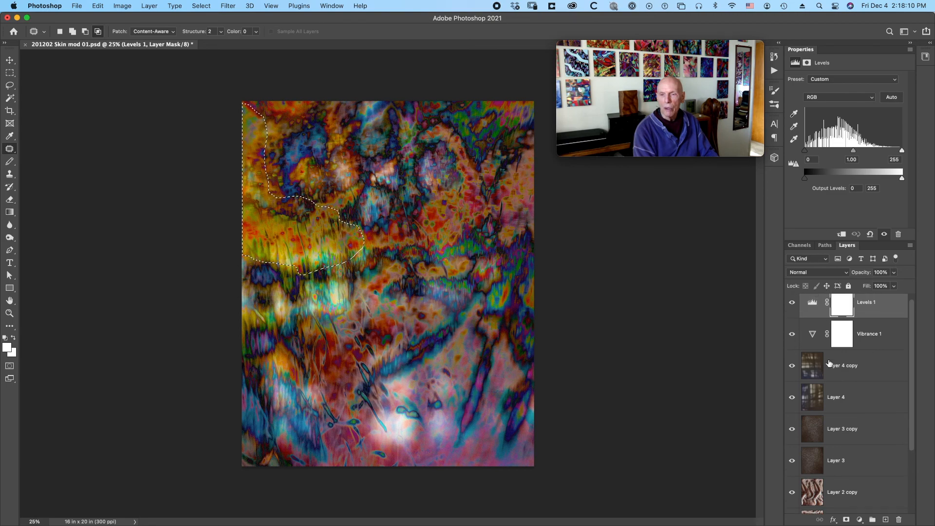
{"action": "left_click", "coordinate": [792, 366], "text": "alt"}
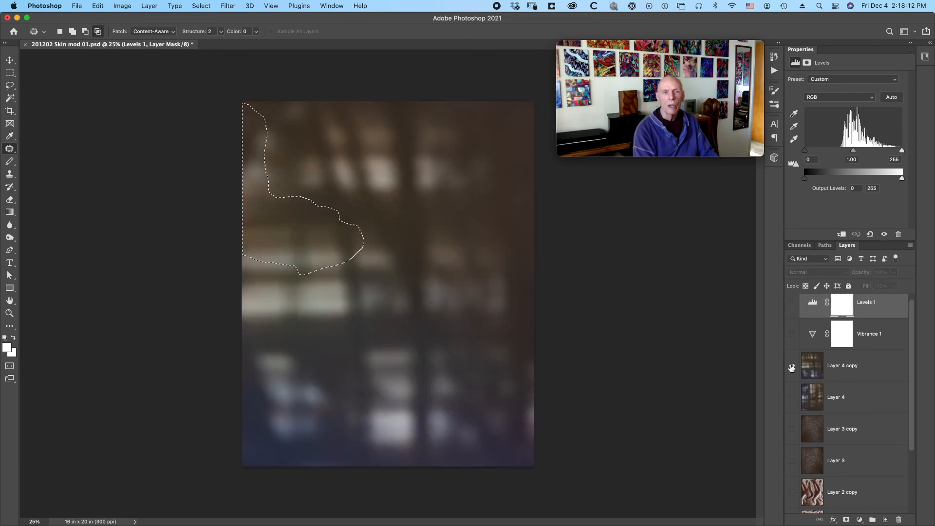
{"action": "left_click", "coordinate": [792, 366], "text": "alt"}
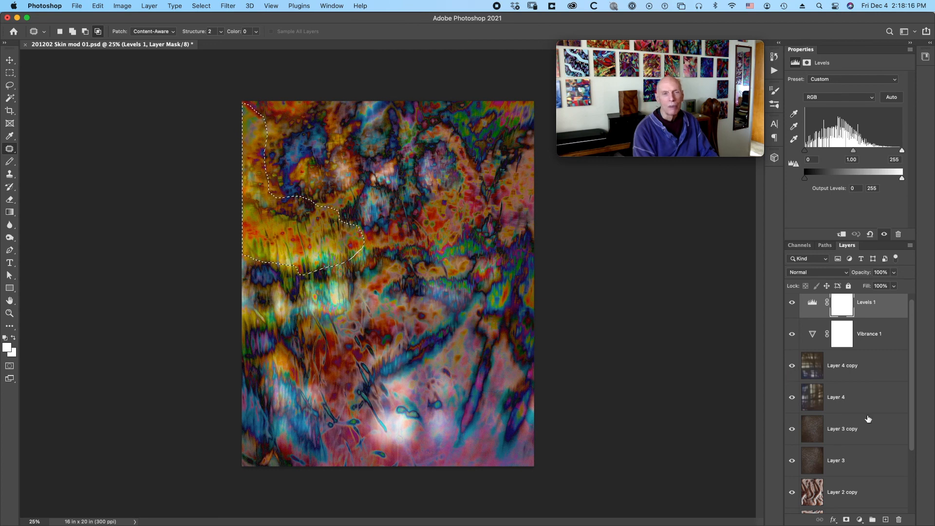
Compare the outlined area with Layer 2 copy and Layer 2, isolating each in turn and restoring all layers.
{"action": "scroll", "coordinate": [868, 419], "scroll_direction": "down", "scroll_amount": 4}
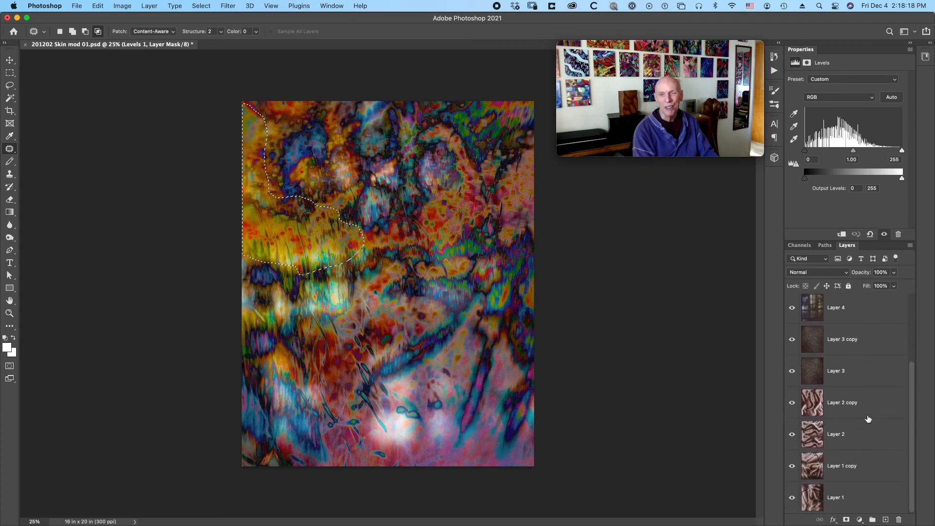
{"action": "left_click", "coordinate": [792, 404], "text": "alt"}
{"action": "left_click", "coordinate": [792, 403], "text": "alt"}
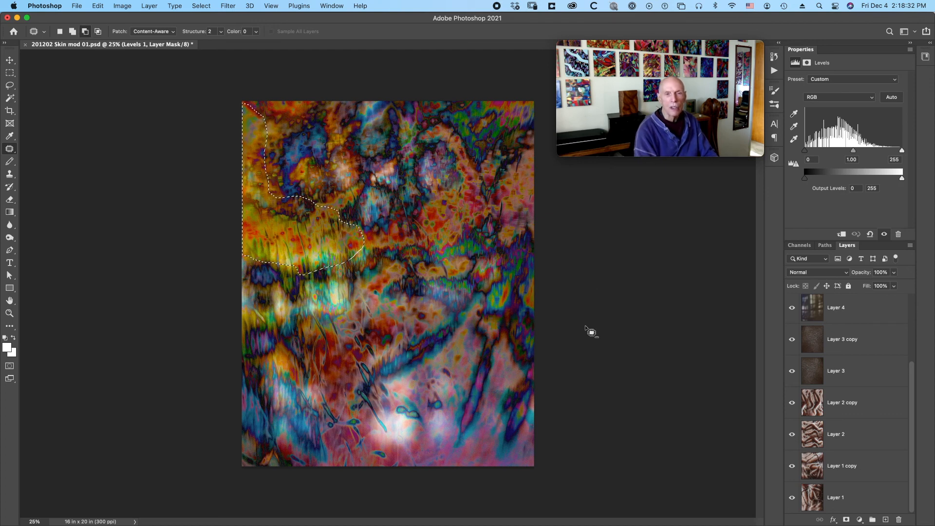
{"action": "left_click", "coordinate": [792, 435], "text": "alt"}
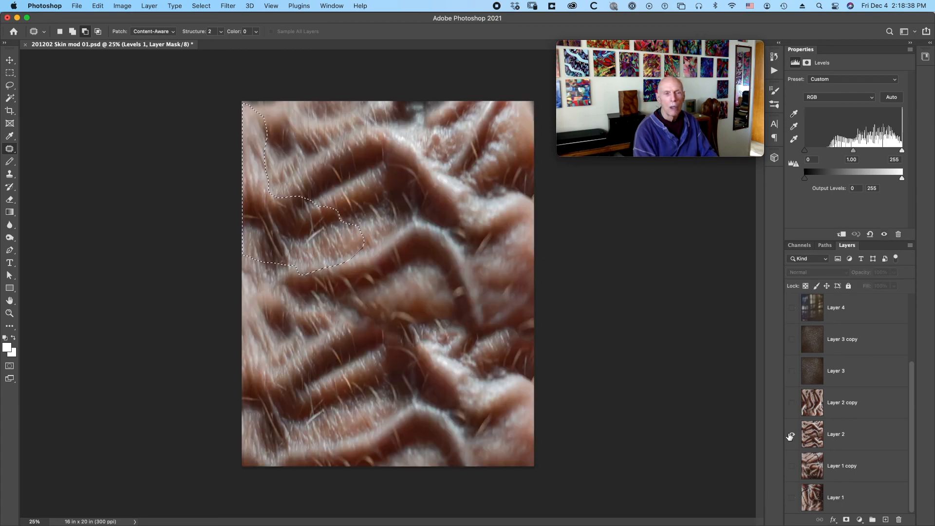
{"action": "left_click", "coordinate": [791, 434], "text": "alt"}
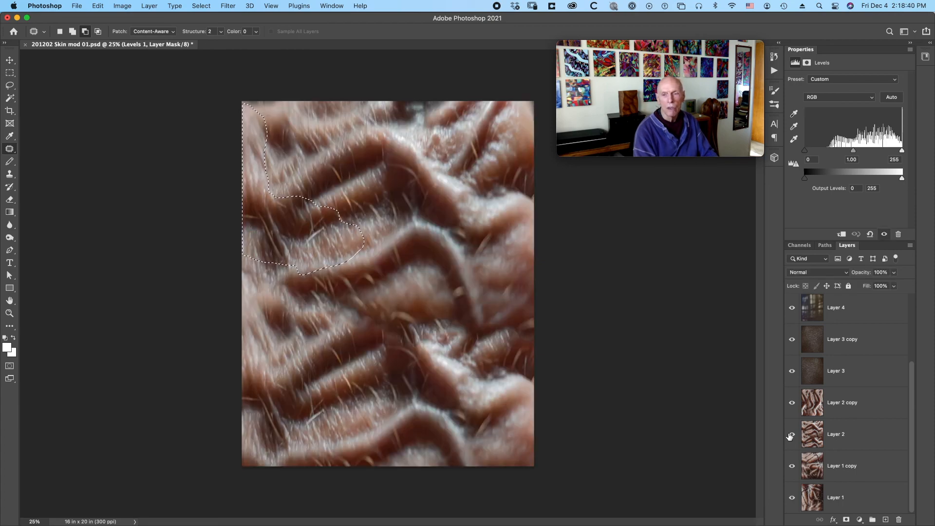
View Layer 1 copy and Layer 1 alone in turn, restore all layers and clear the selection.
{"action": "left_click", "coordinate": [791, 467], "text": "alt"}
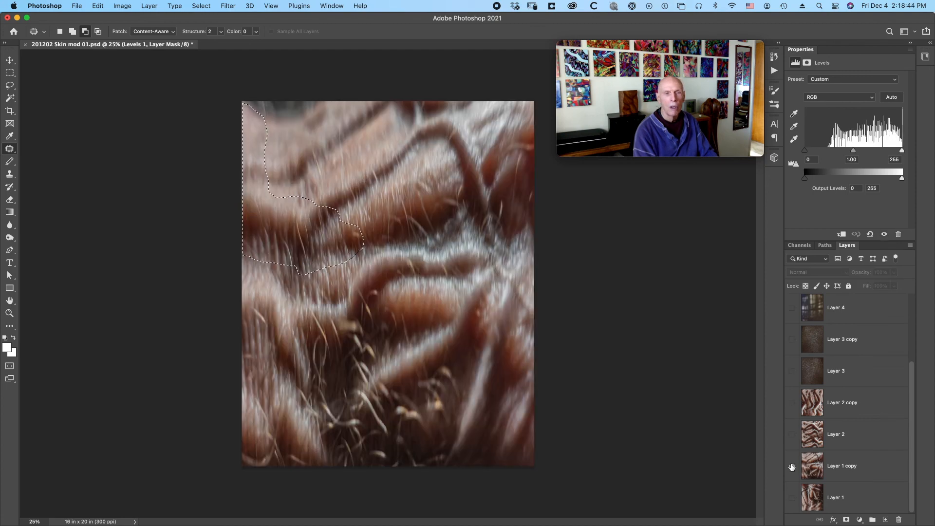
{"action": "left_click", "coordinate": [792, 468], "text": "alt"}
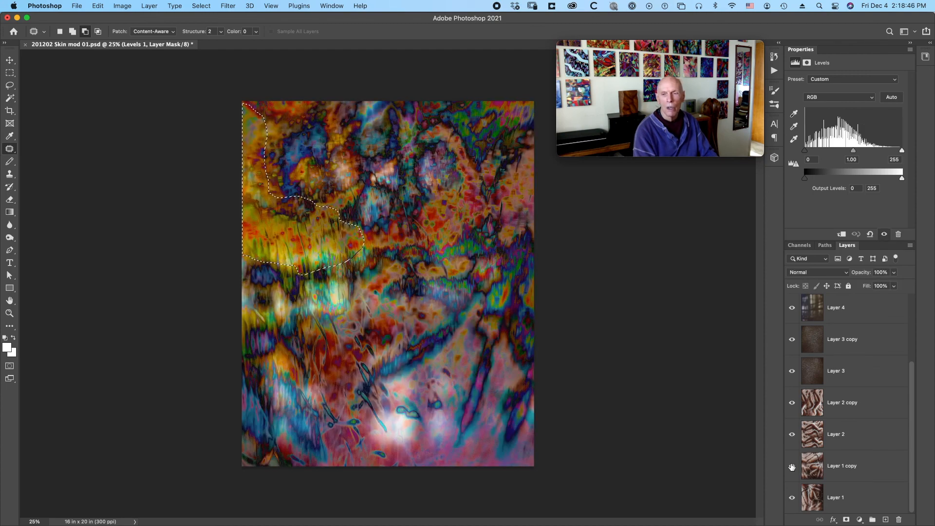
{"action": "left_click", "coordinate": [791, 496], "text": "alt"}
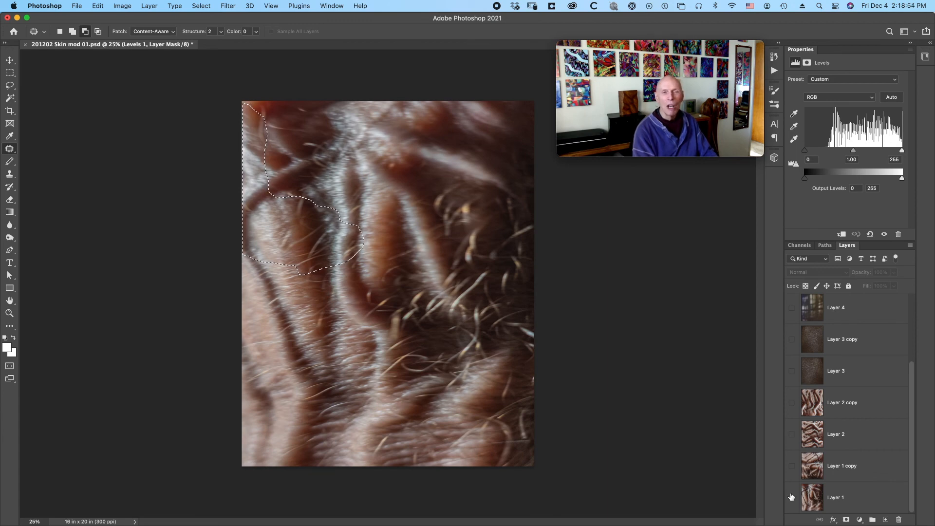
{"action": "left_click", "coordinate": [791, 497], "text": "alt"}
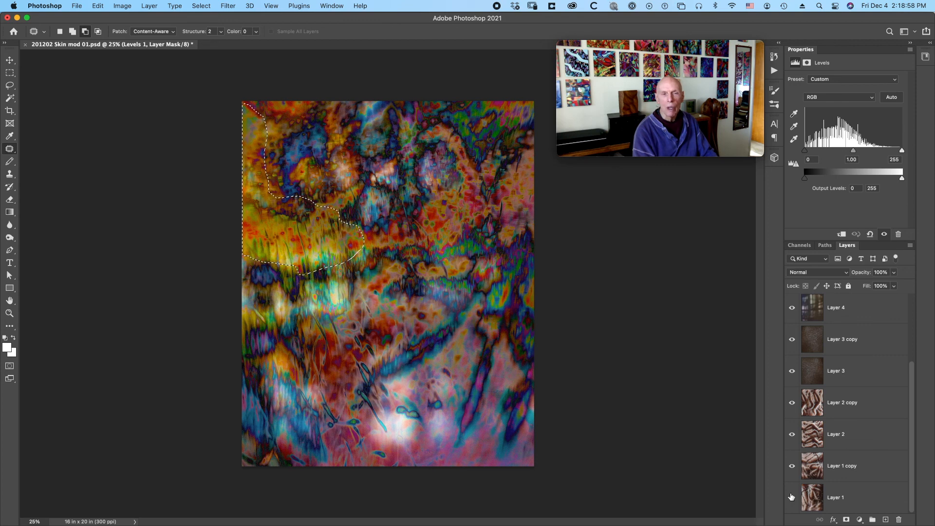
{"action": "key", "text": "super+d"}
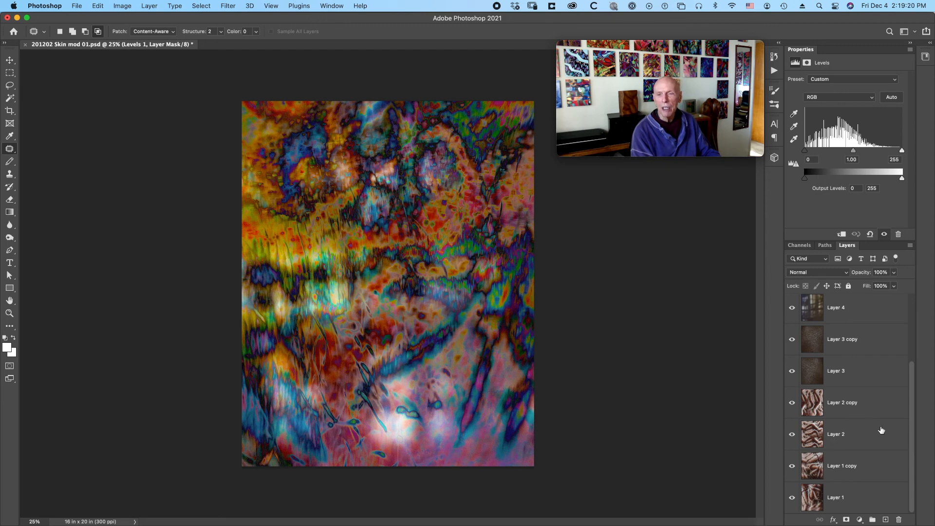
Try free-transforming Layer 2 copy, stretching only its height to 100.72% with the width kept at 100%.
{"action": "left_click", "coordinate": [855, 417]}
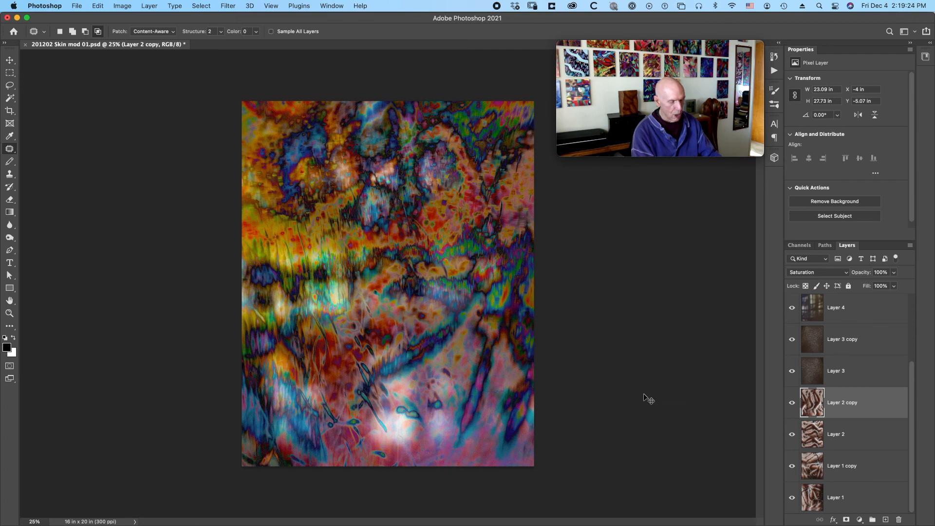
{"action": "key", "text": "super+t"}
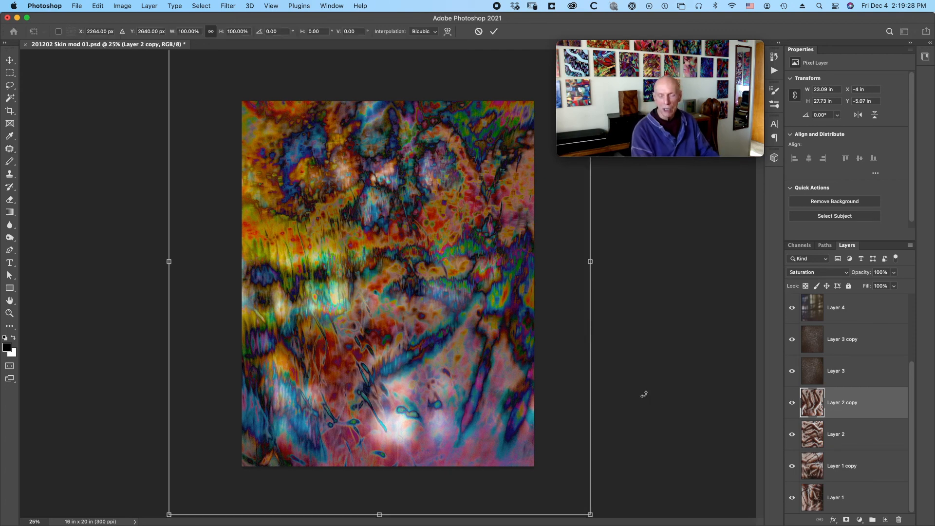
{"action": "key", "text": "super+minus"}
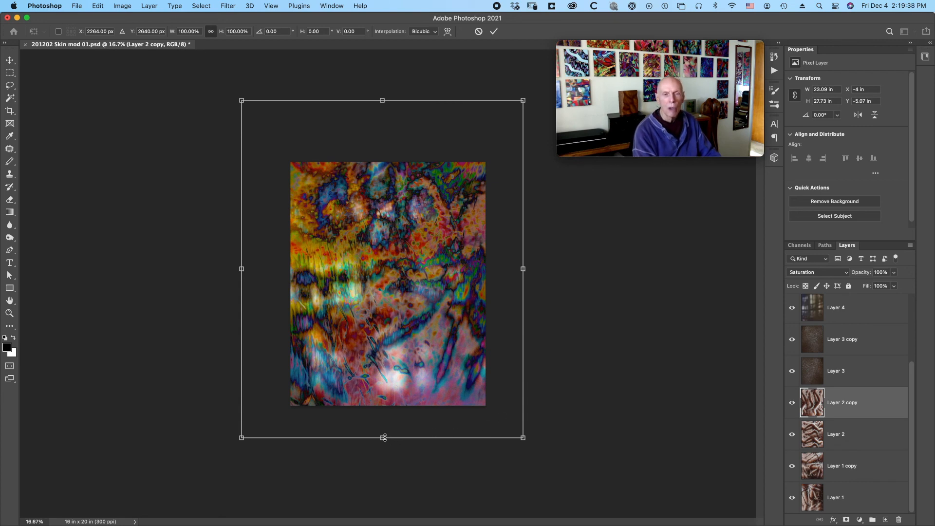
{"action": "left_click_drag", "start_coordinate": [383, 438], "coordinate": [384, 440]}
{"action": "key", "text": "super+z"}
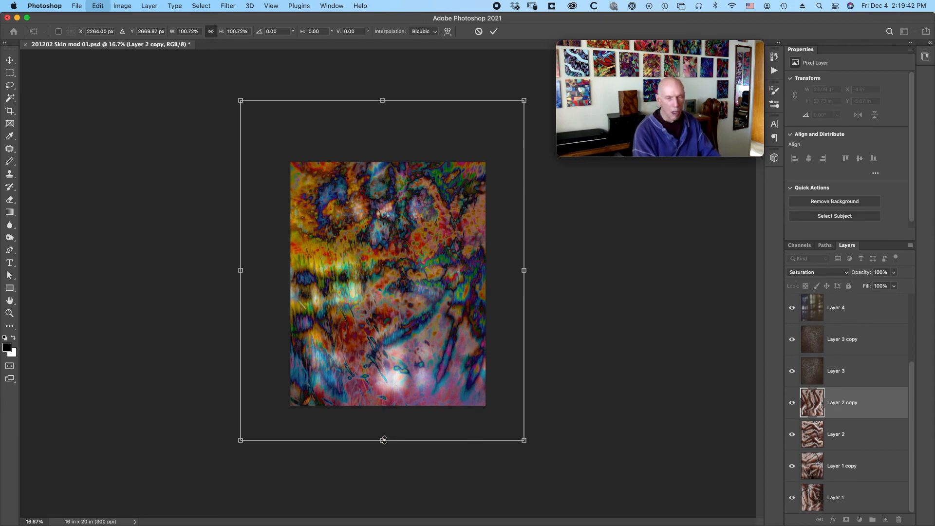
{"action": "mouse_move", "coordinate": [383, 440]}
{"action": "left_mouse_down"}
{"action": "mouse_move", "coordinate": [382, 466]}
{"action": "mouse_move", "coordinate": [393, 413]}
{"action": "mouse_move", "coordinate": [394, 449]}
{"action": "mouse_move", "coordinate": [393, 434]}
{"action": "left_mouse_up"}
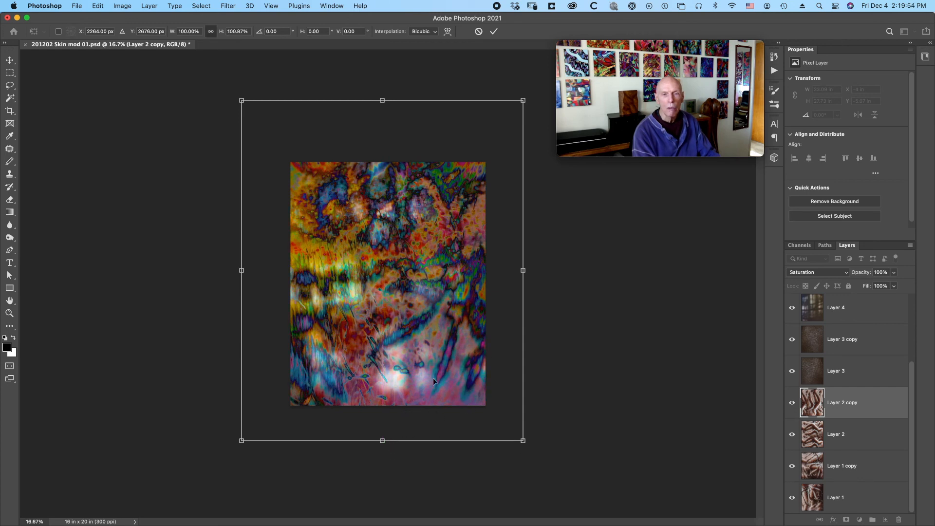
{"action": "mouse_move", "coordinate": [385, 441]}
{"action": "left_mouse_down"}
{"action": "mouse_move", "coordinate": [382, 471]}
{"action": "mouse_move", "coordinate": [389, 427]}
{"action": "mouse_move", "coordinate": [388, 439]}
{"action": "left_mouse_up"}
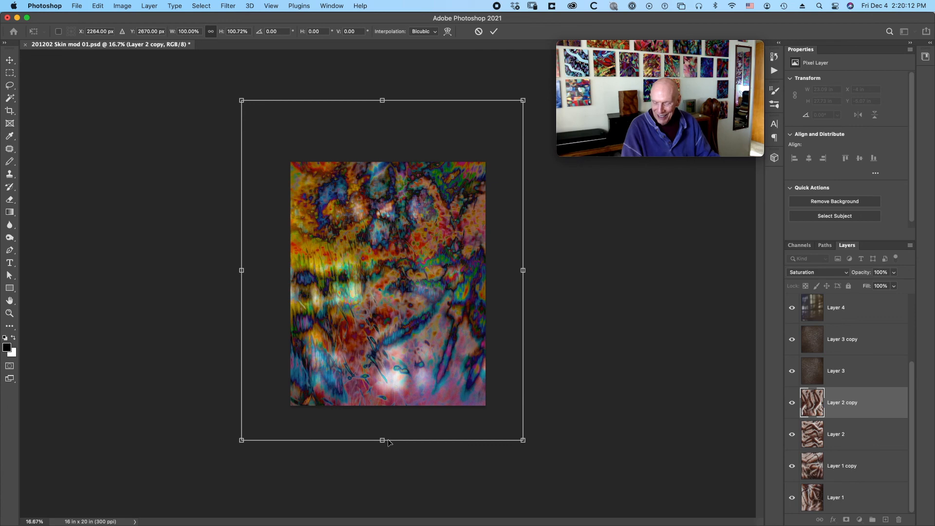
{"action": "key", "text": "Return"}
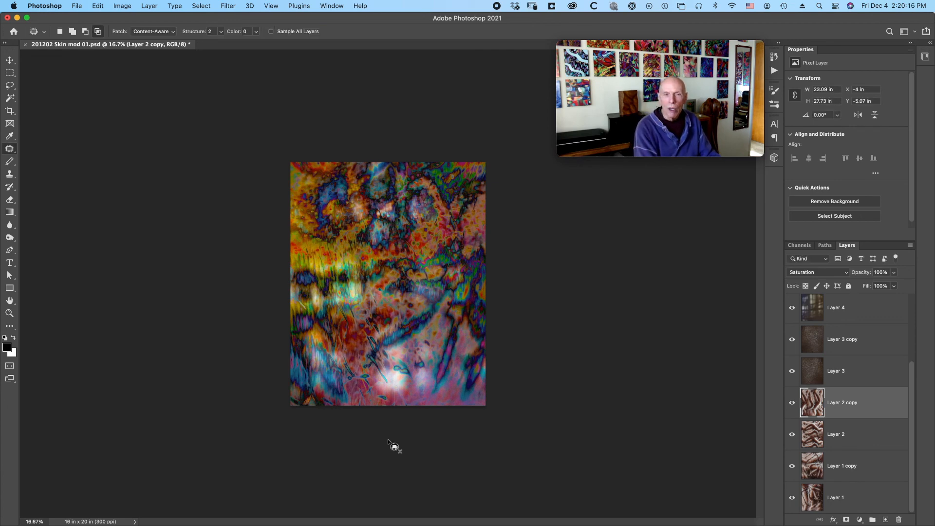
Try moving Layer 2 to the right and slightly down with Free Transform, and undo the move.
{"action": "left_click", "coordinate": [851, 439]}
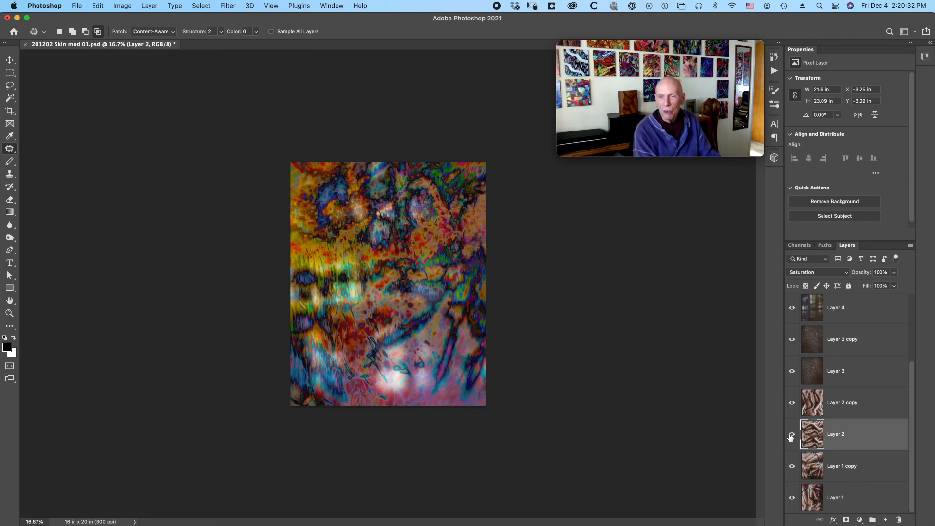
{"action": "key", "text": "super+t"}
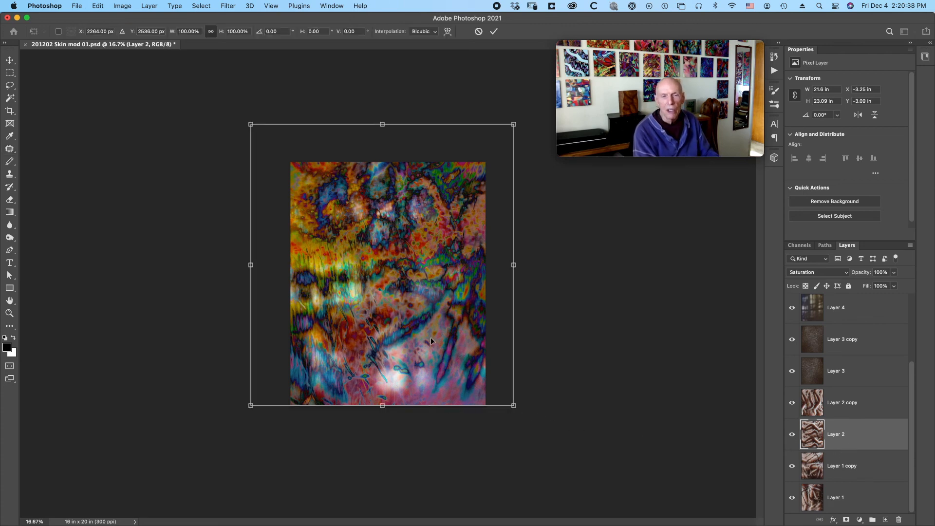
{"action": "left_click_drag", "start_coordinate": [428, 325], "coordinate": [480, 337]}
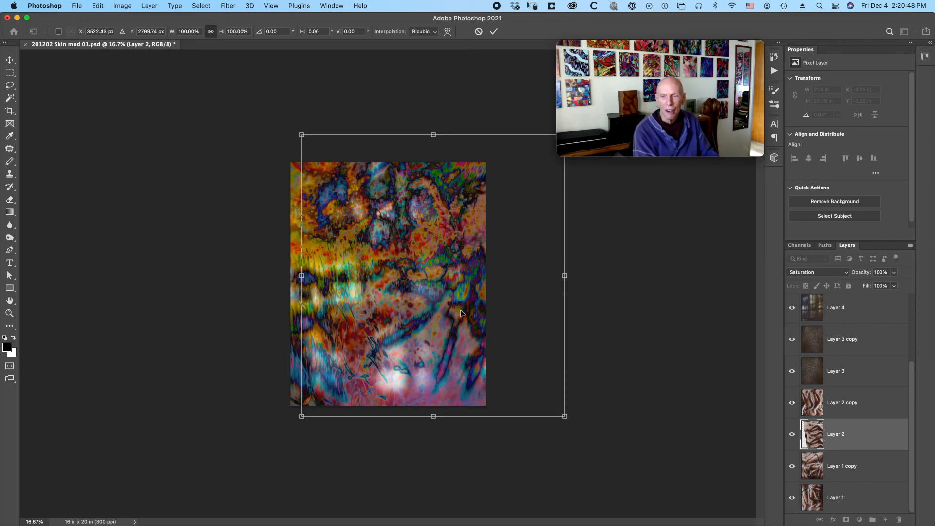
{"action": "key", "text": "super+z"}
{"action": "key", "text": "super+z"}
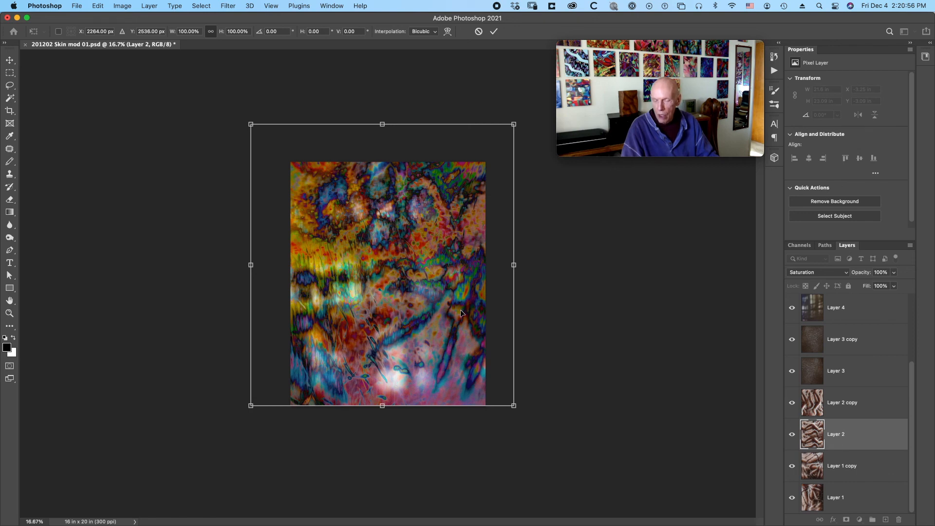
{"action": "key", "text": "Return"}
{"action": "key", "text": "j"}
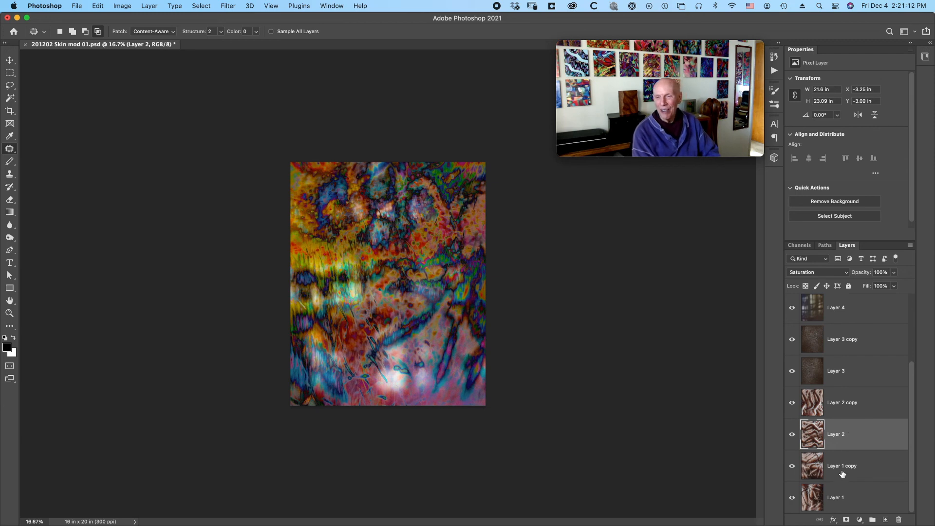
Try warping Layer 1 by pulling its lower middle slightly to the left.
{"action": "left_click", "coordinate": [837, 492]}
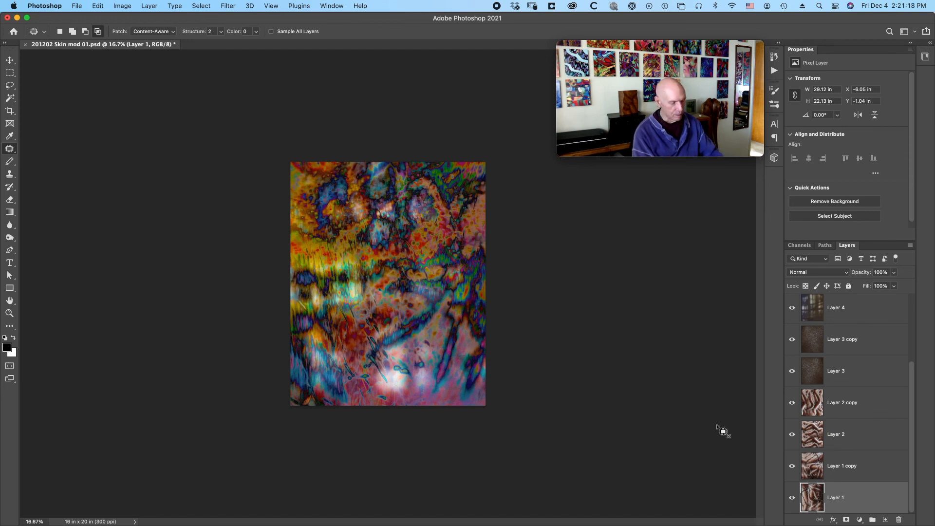
{"action": "key", "text": "super+t"}
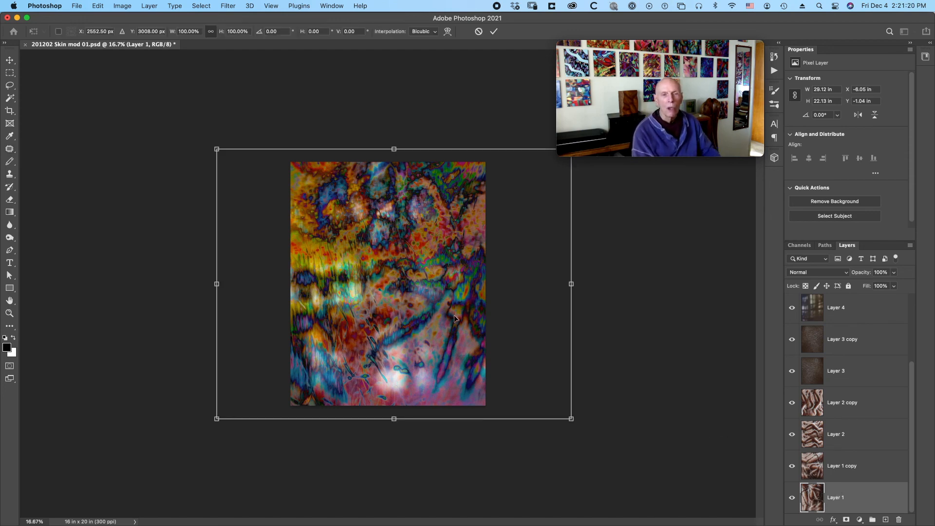
{"action": "right_click", "coordinate": [393, 301]}
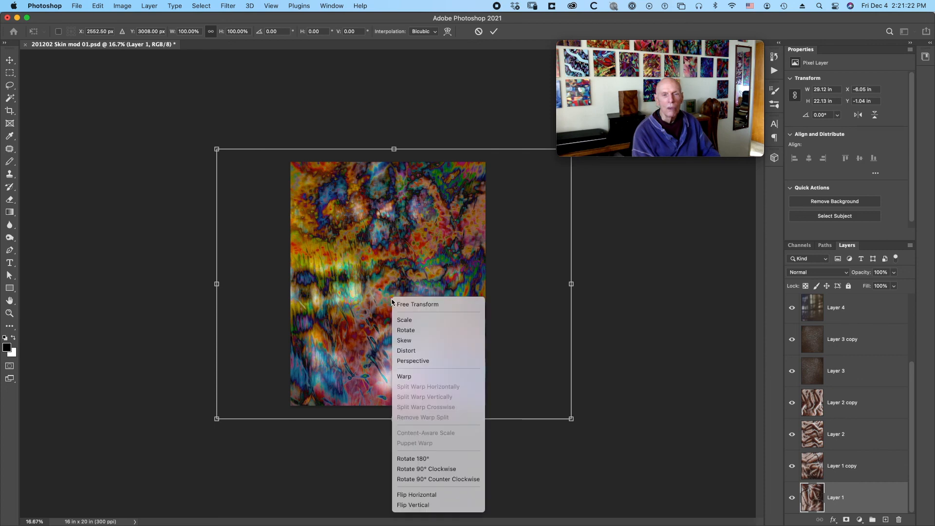
{"action": "left_click", "coordinate": [403, 377]}
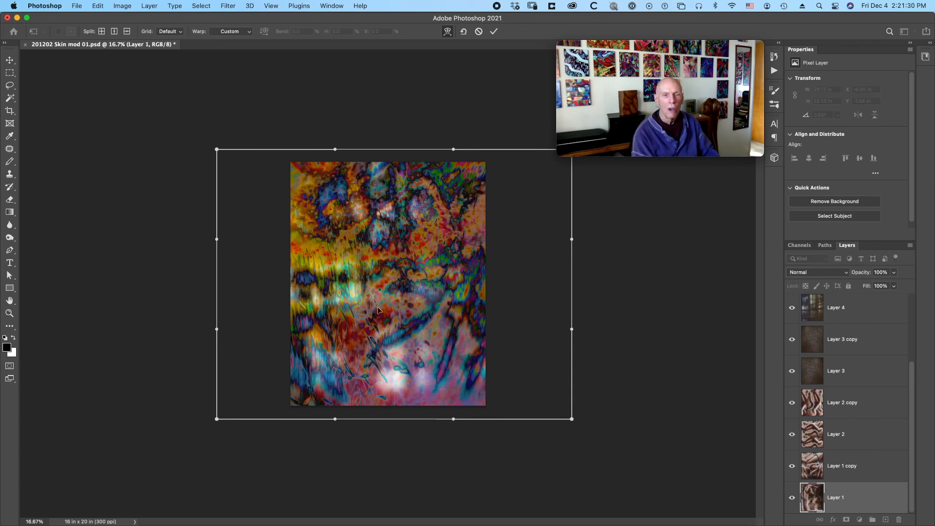
{"action": "left_click_drag", "start_coordinate": [385, 310], "coordinate": [361, 316]}
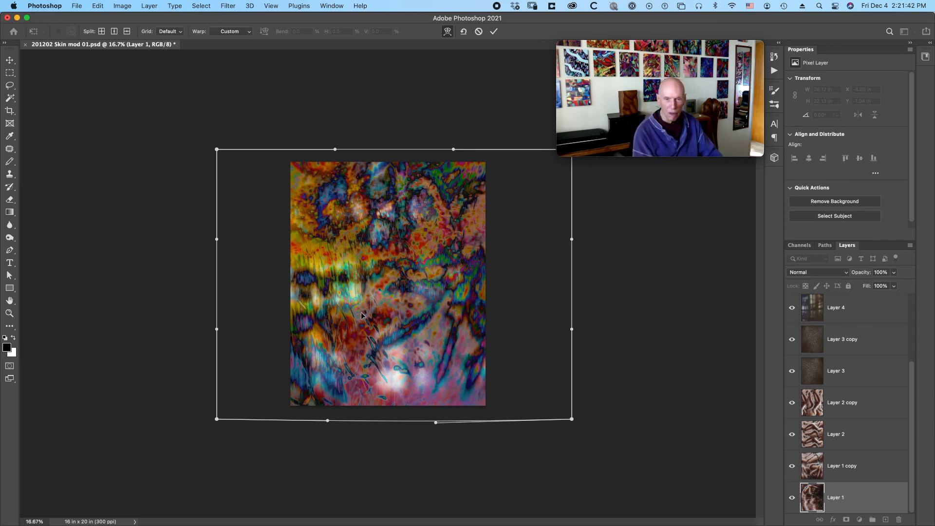
{"action": "key", "text": "Return"}
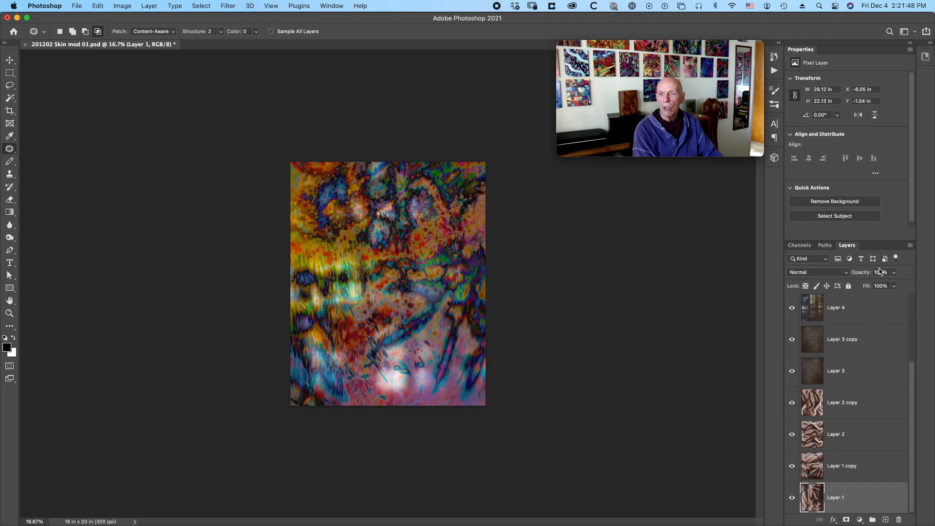
Flatten the image and save it as 201202 Skin mod 01 flat.psd in the 2020 mods folder, replacing the existing file.
{"action": "left_click", "coordinate": [910, 247]}
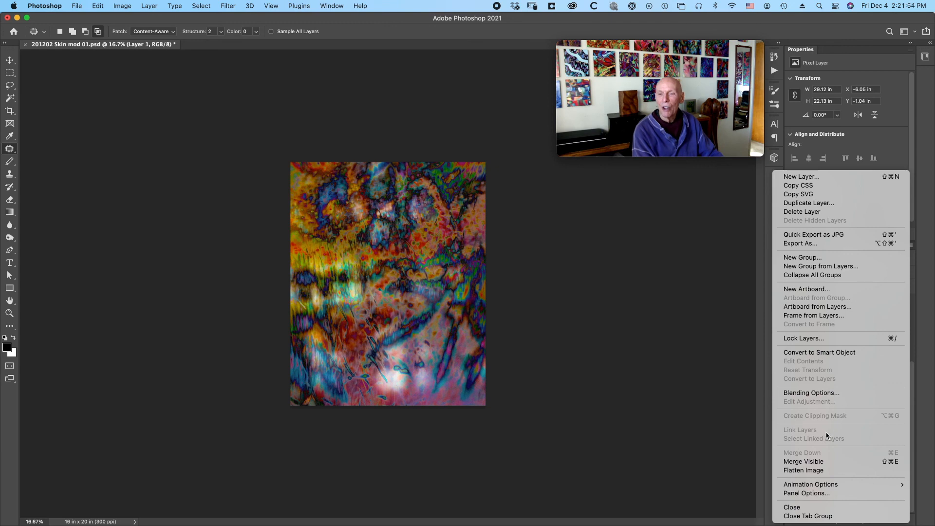
{"action": "left_click", "coordinate": [819, 471]}
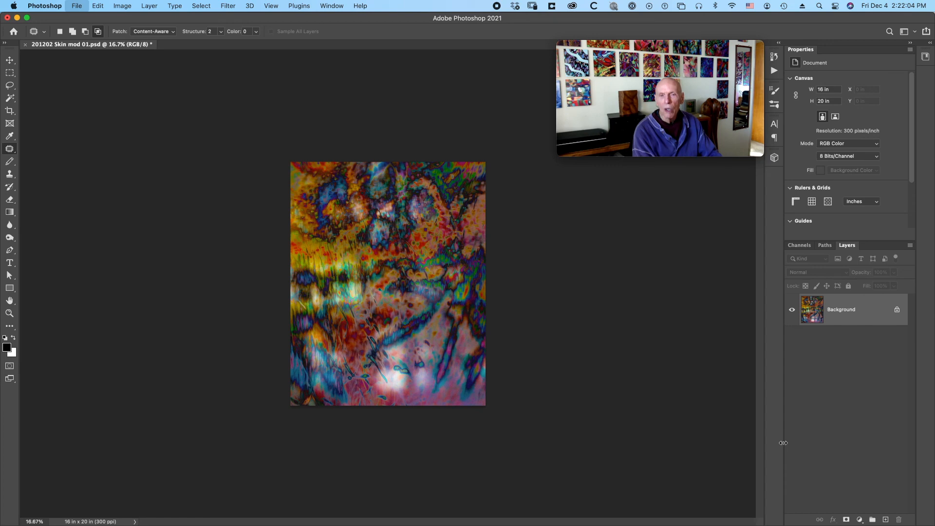
{"action": "key", "text": "super+shift+s"}
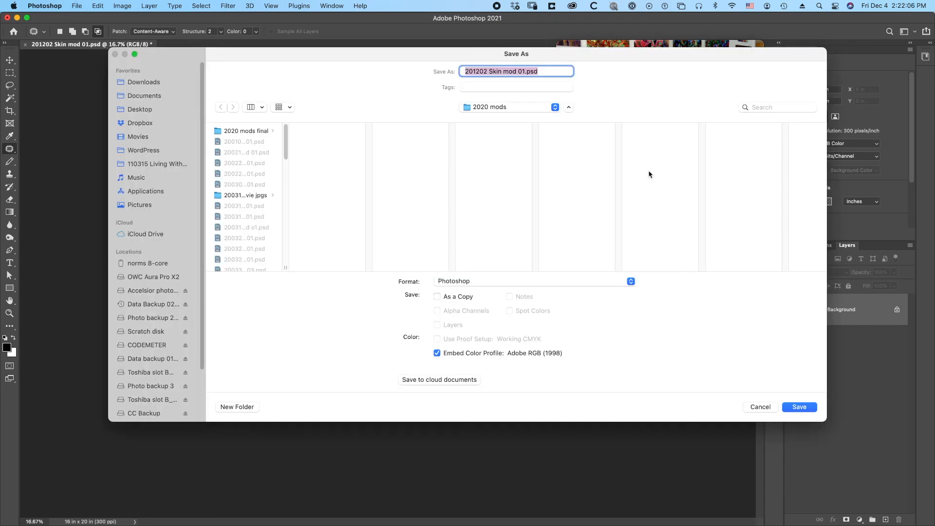
{"action": "left_click", "coordinate": [526, 72]}
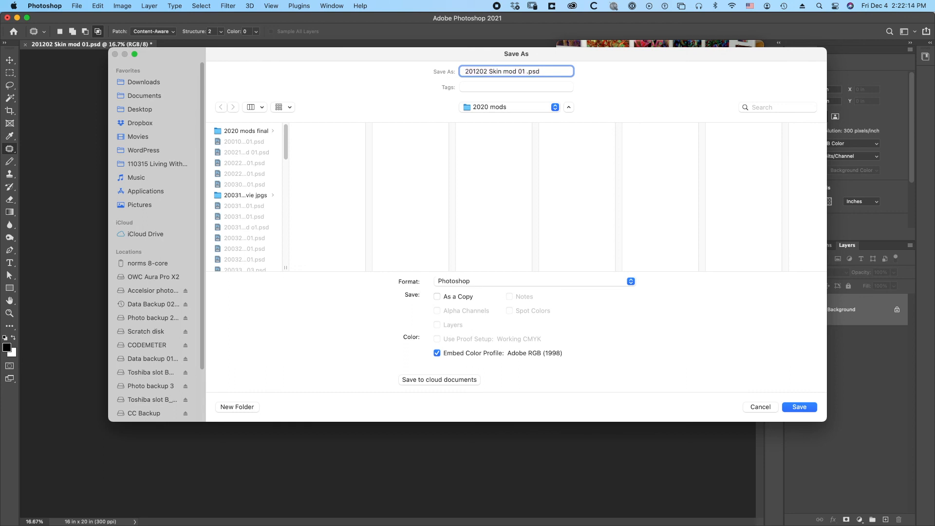
{"action": "type", "text": "fl"}
{"action": "key", "text": "Return"}
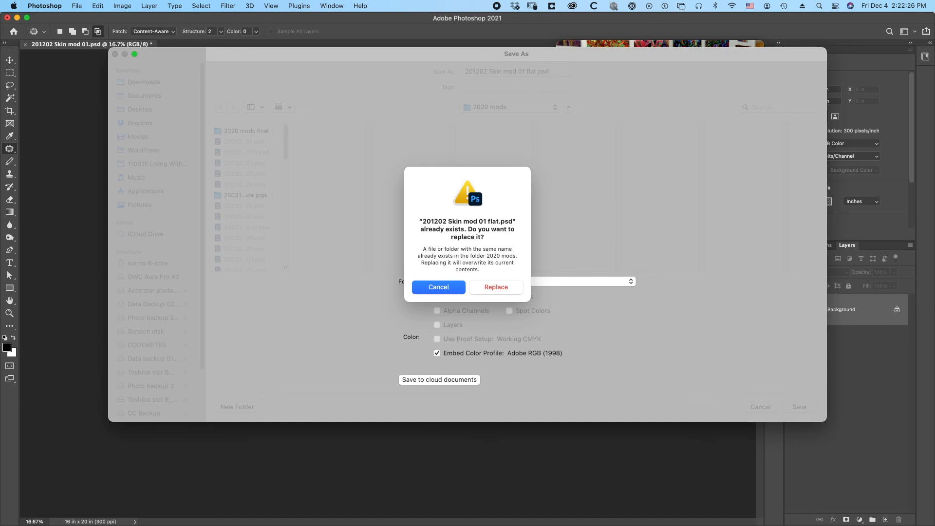
{"action": "key", "text": "super+r"}
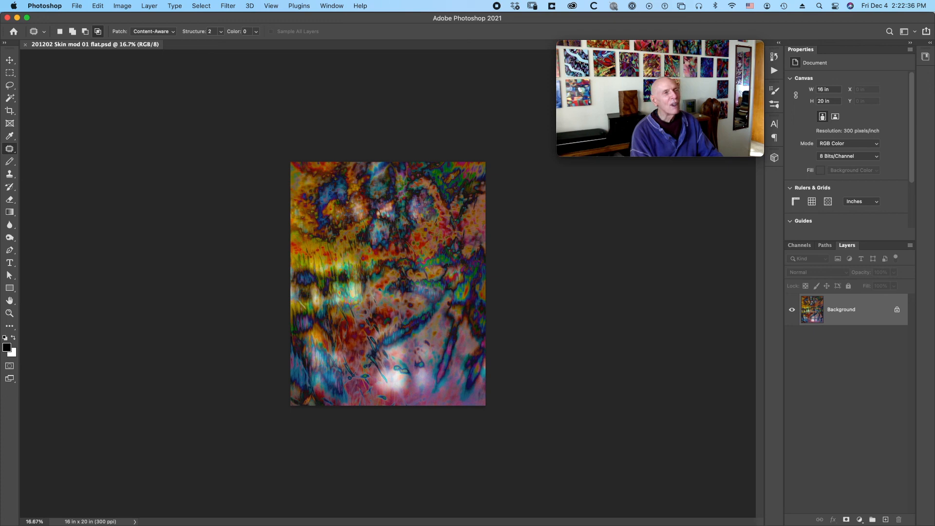
Convert the locked Background into a regular layer with the default settings.
{"action": "right_click", "coordinate": [853, 310]}
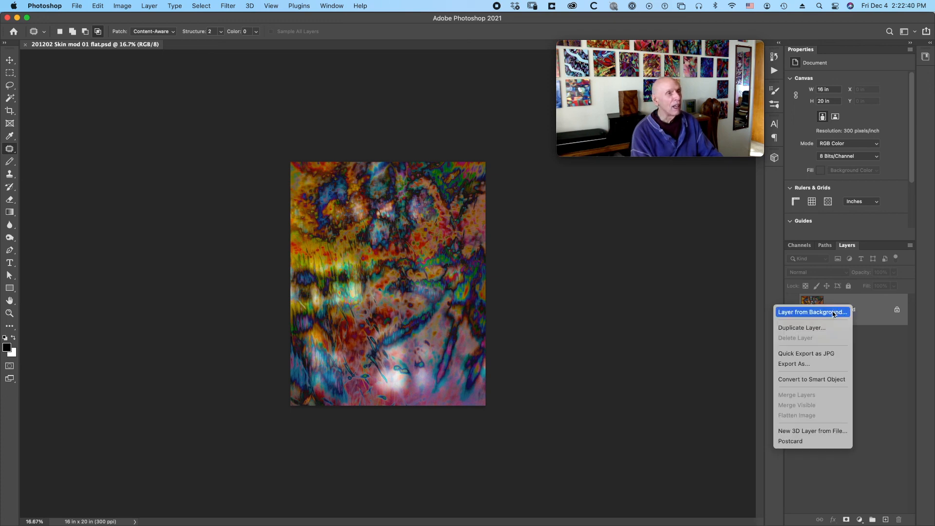
{"action": "left_click", "coordinate": [833, 312]}
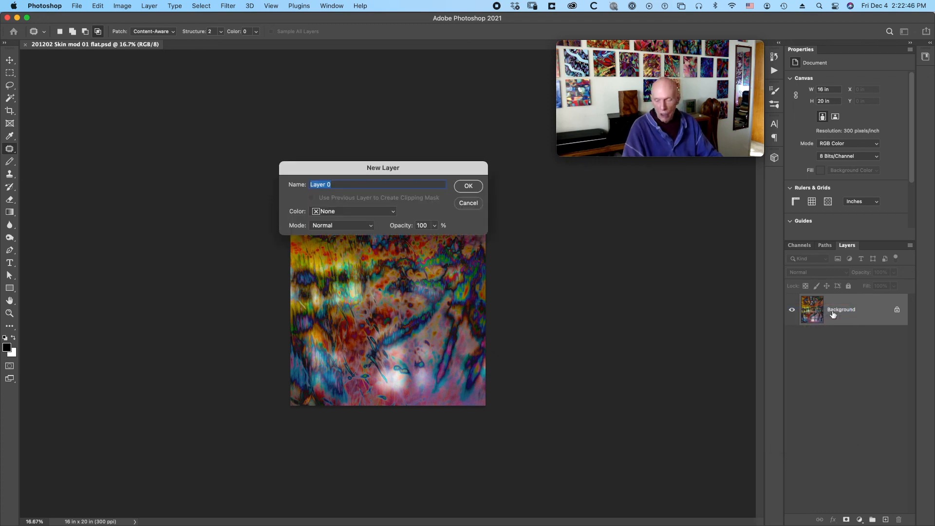
{"action": "key", "text": "Return"}
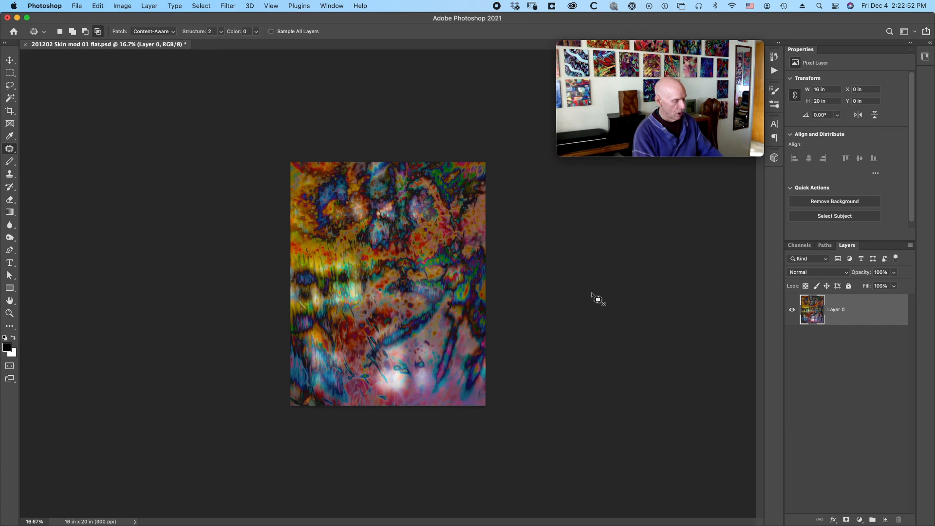
Set up a Warp transform with a 5 x 5 grid over the flattened artwork layer.
{"action": "key", "text": "super+t"}
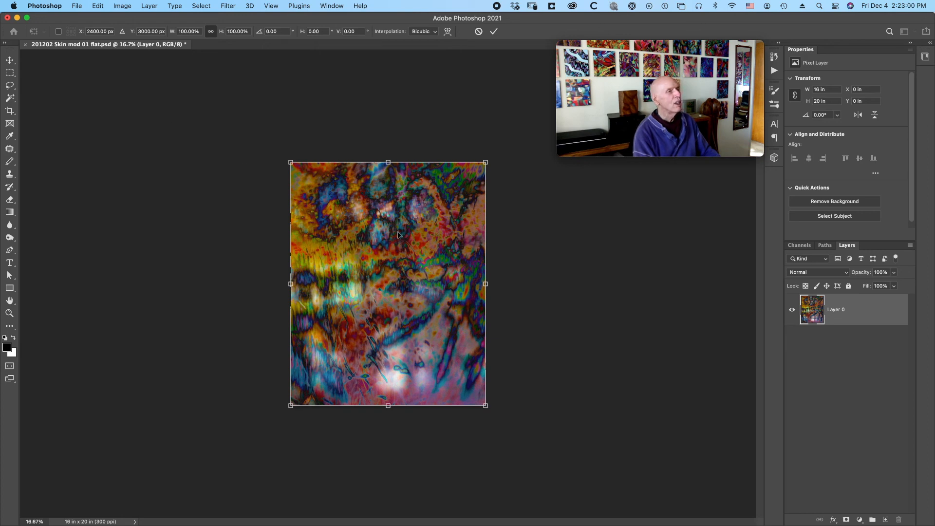
{"action": "right_click", "coordinate": [419, 270]}
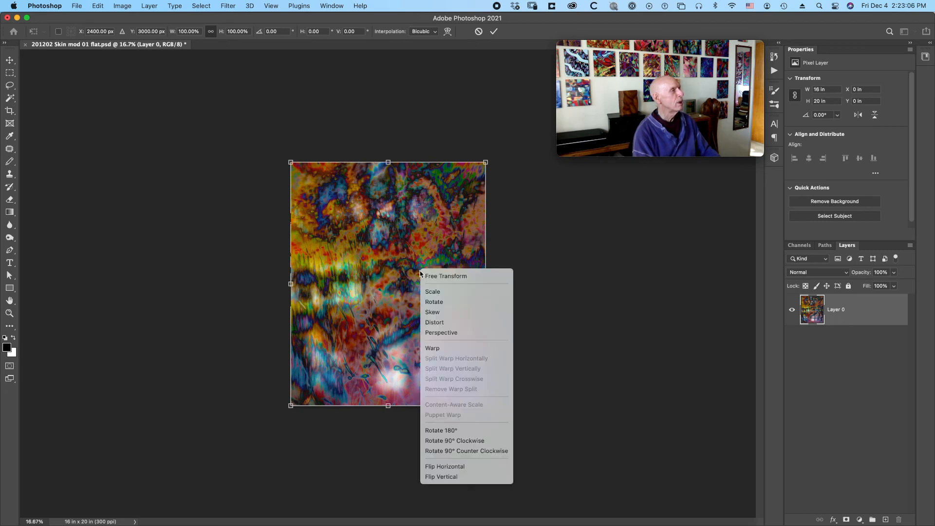
{"action": "left_click", "coordinate": [444, 349]}
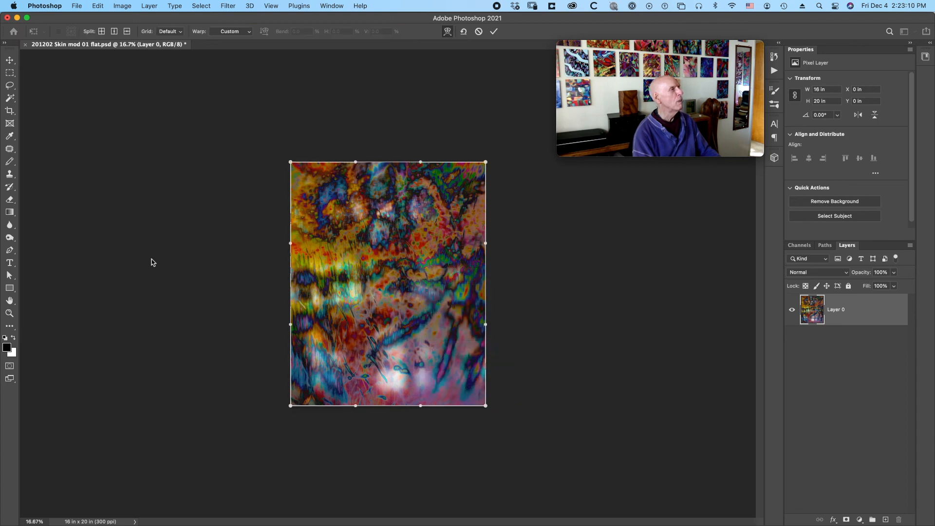
{"action": "left_click", "coordinate": [176, 32]}
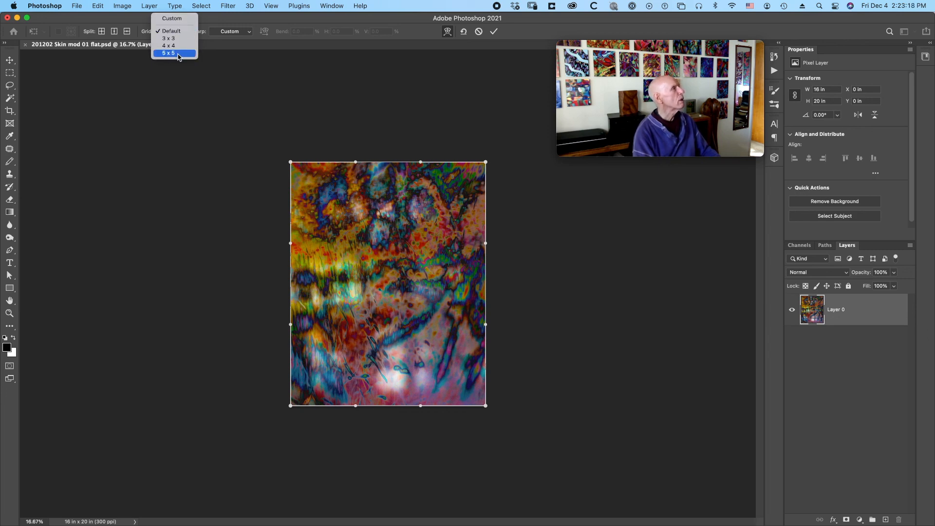
{"action": "left_click", "coordinate": [178, 54]}
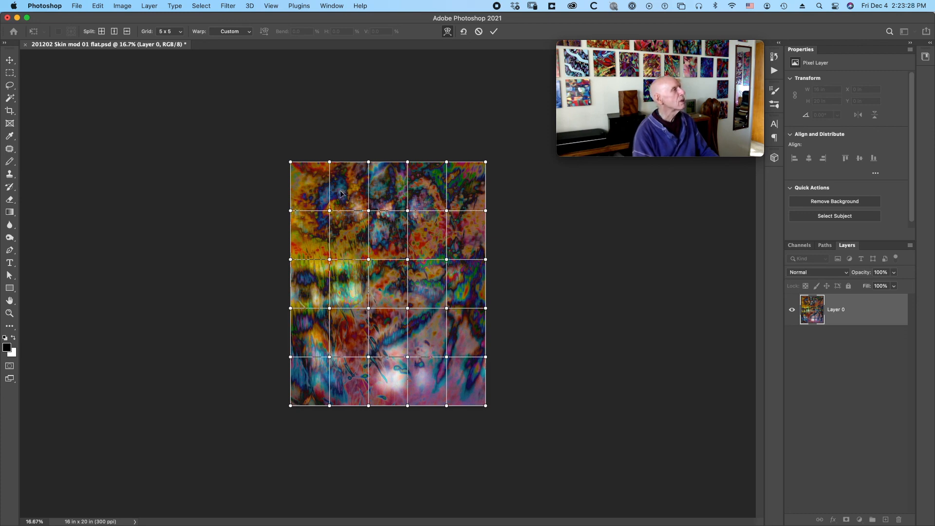
Warp the artwork's upper-left corner by pulling its grid cells leftward and slightly up, extending the corner beyond the canvas.
{"action": "left_click_drag", "start_coordinate": [338, 192], "coordinate": [335, 191]}
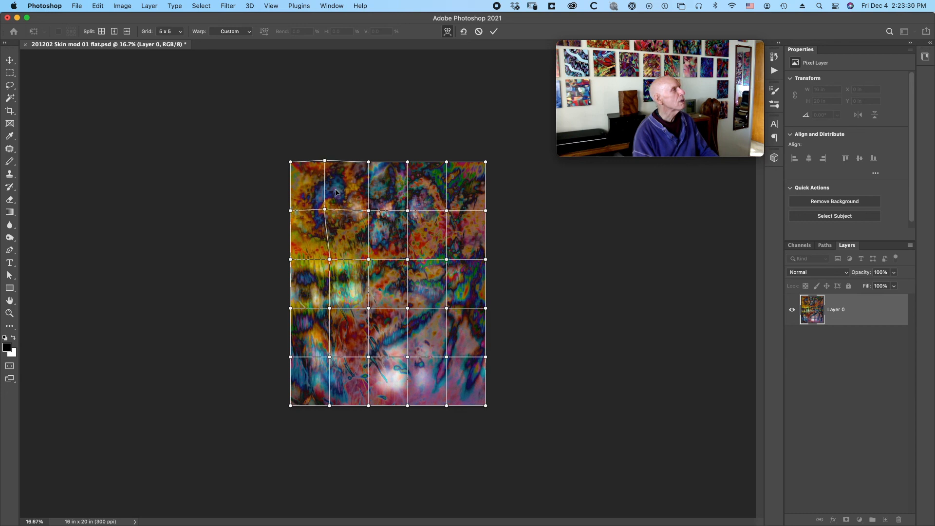
{"action": "left_click_drag", "start_coordinate": [314, 192], "coordinate": [312, 192]}
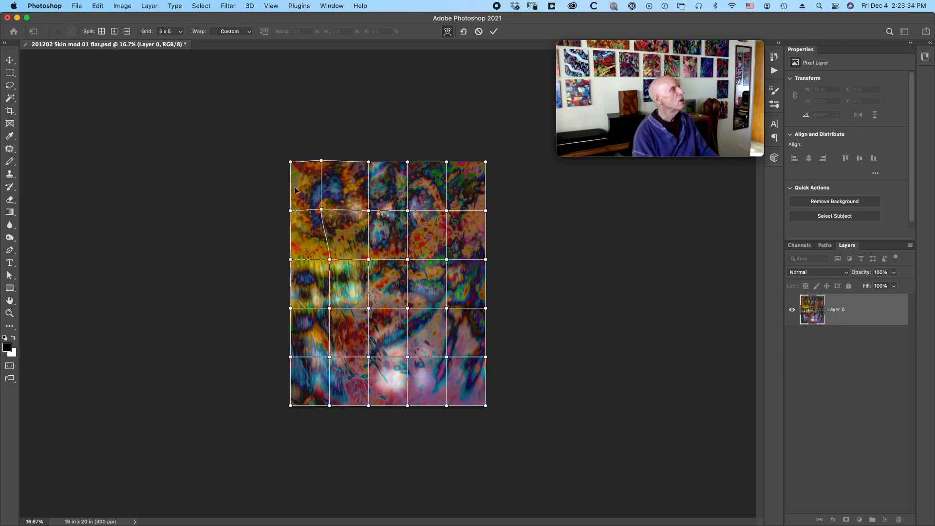
{"action": "left_click_drag", "start_coordinate": [298, 191], "coordinate": [322, 192]}
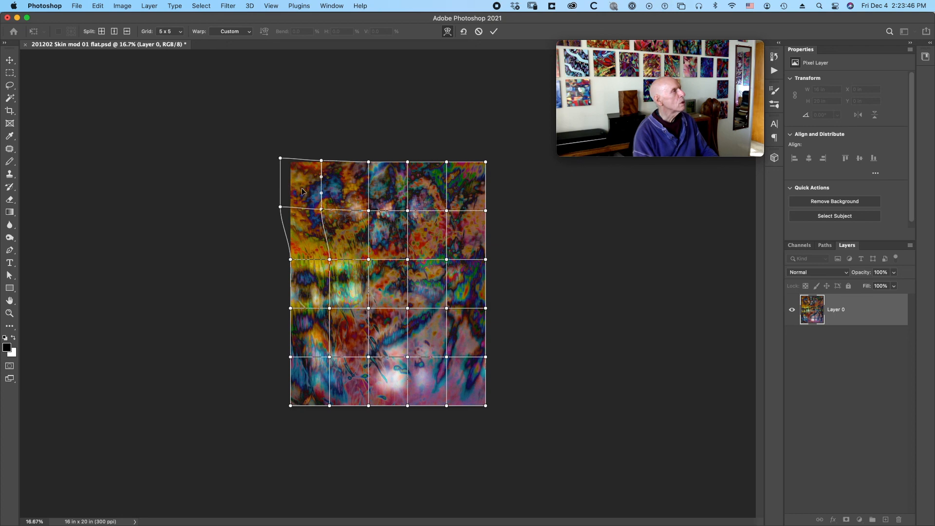
{"action": "left_click_drag", "start_coordinate": [307, 193], "coordinate": [302, 190]}
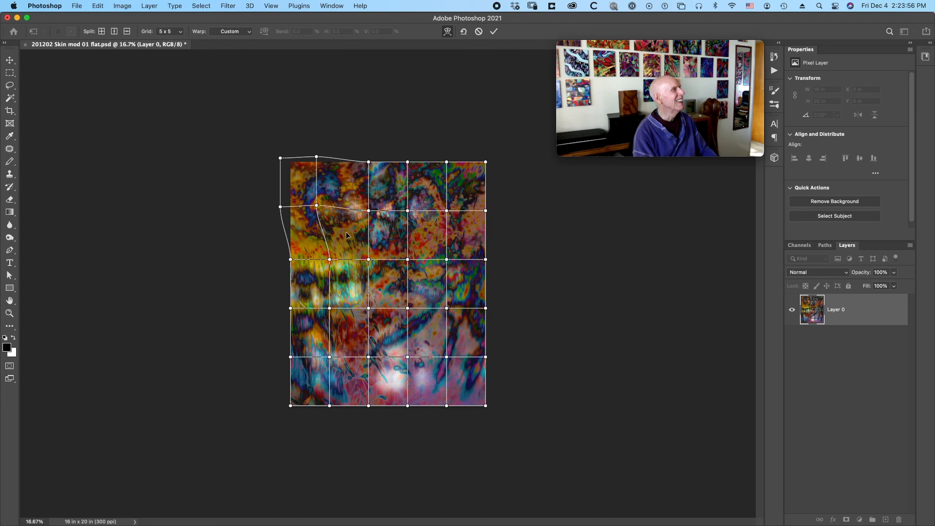
Bend the yellow band at the artwork's middle left, pulling its inner part down and its outer end upward.
{"action": "left_click_drag", "start_coordinate": [346, 236], "coordinate": [343, 243]}
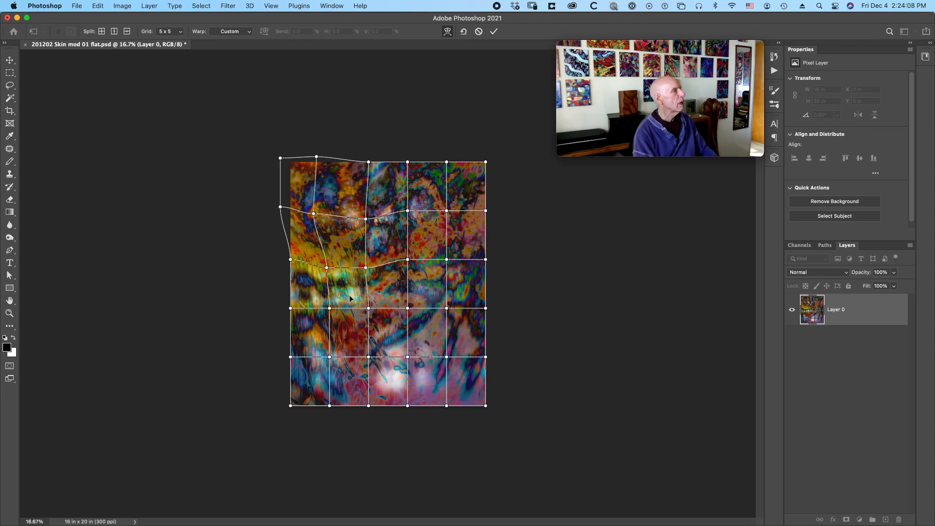
{"action": "left_click_drag", "start_coordinate": [349, 294], "coordinate": [349, 290]}
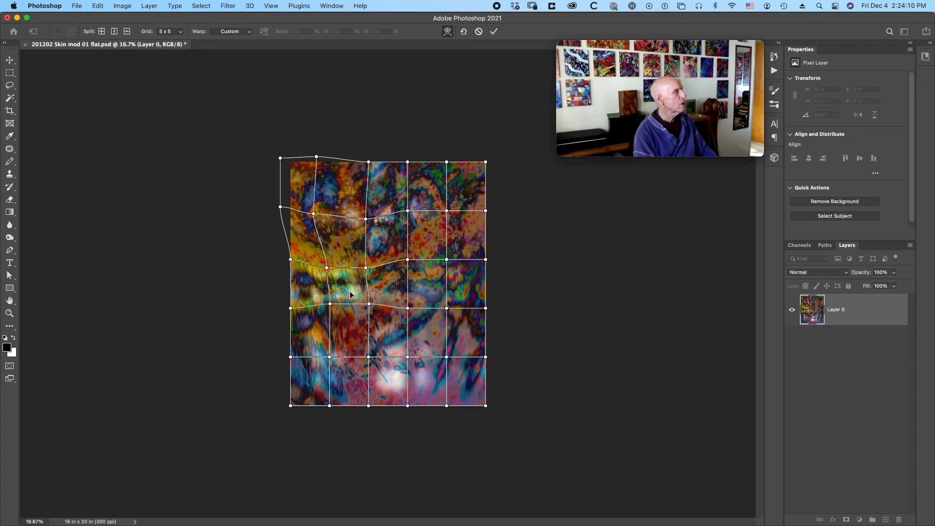
{"action": "left_click_drag", "start_coordinate": [308, 280], "coordinate": [306, 253]}
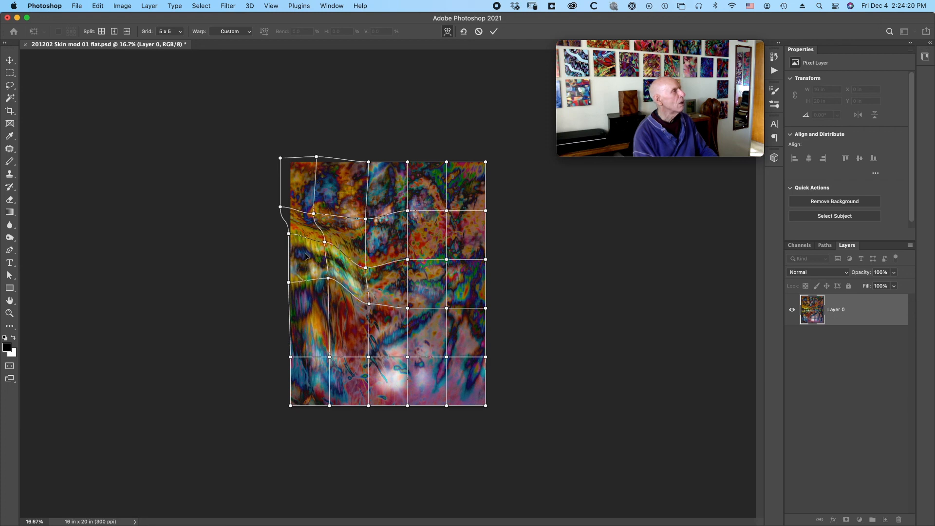
{"action": "left_click_drag", "start_coordinate": [306, 253], "coordinate": [305, 253]}
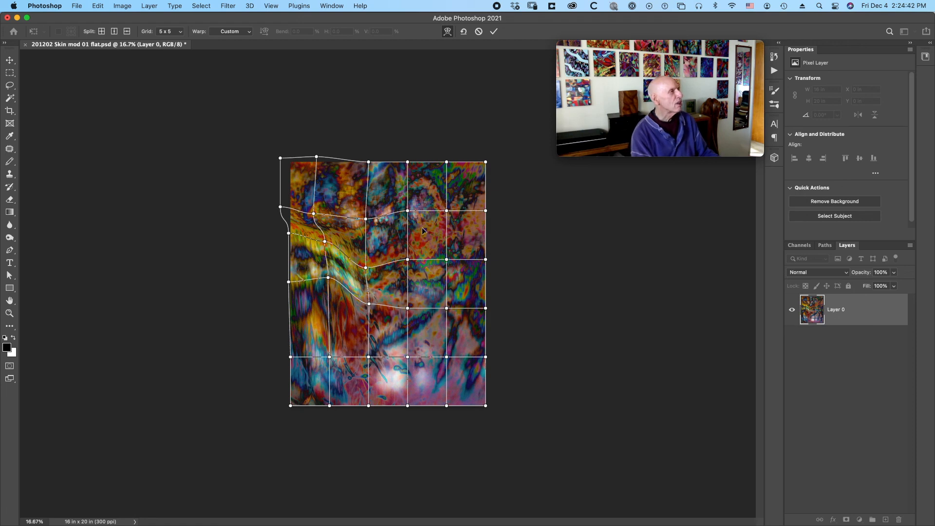
Warp the artwork right of centre, pulling the upper grid cells down and the middle cells and right edge up to squeeze the orange band.
{"action": "left_click_drag", "start_coordinate": [421, 229], "coordinate": [428, 246]}
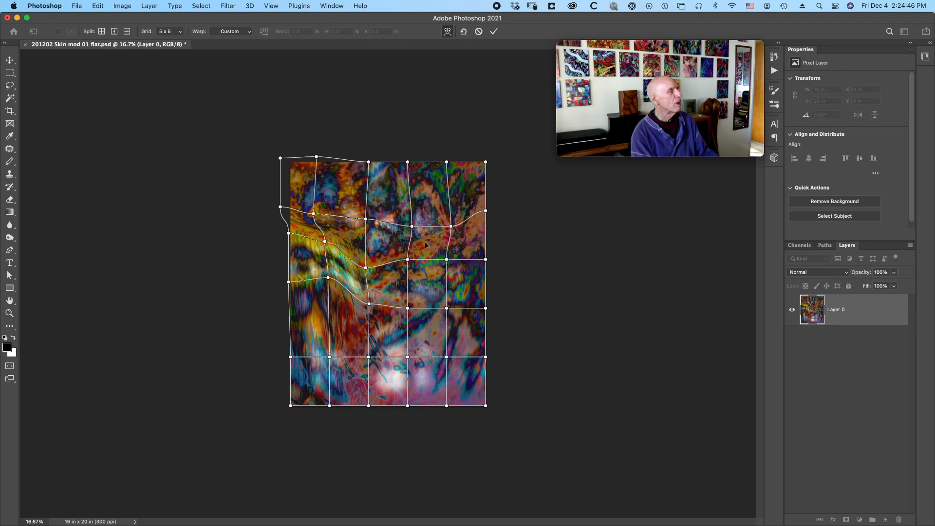
{"action": "mouse_move", "coordinate": [440, 281]}
{"action": "left_mouse_down"}
{"action": "mouse_move", "coordinate": [440, 274]}
{"action": "mouse_move", "coordinate": [435, 281]}
{"action": "left_mouse_up"}
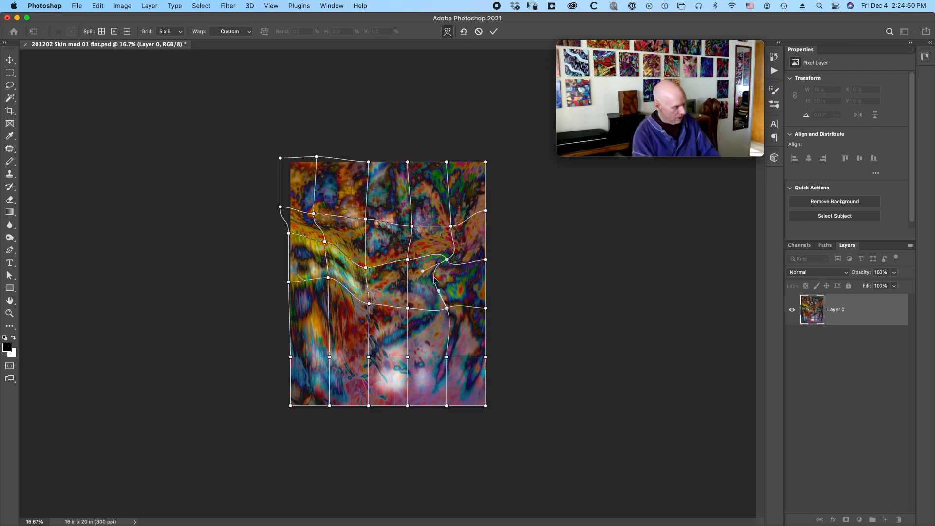
{"action": "key", "text": "super+z"}
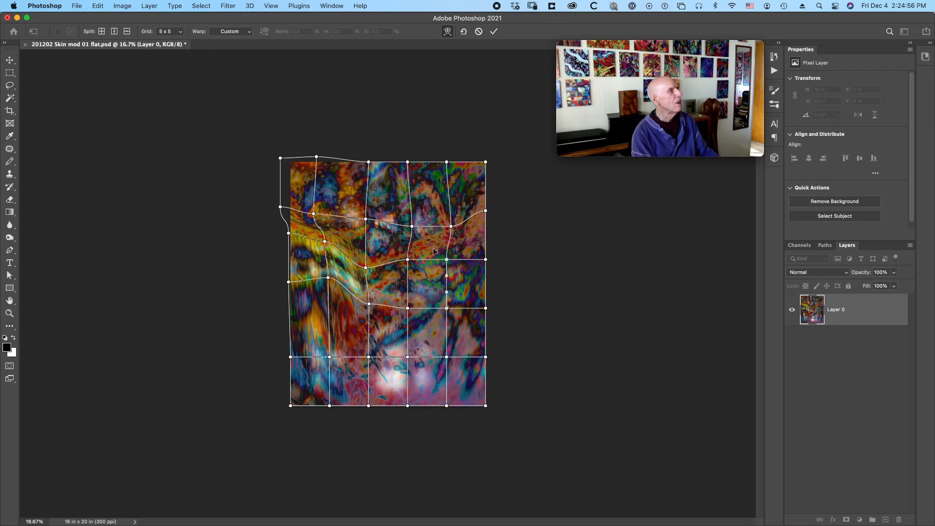
{"action": "left_click_drag", "start_coordinate": [428, 285], "coordinate": [428, 273]}
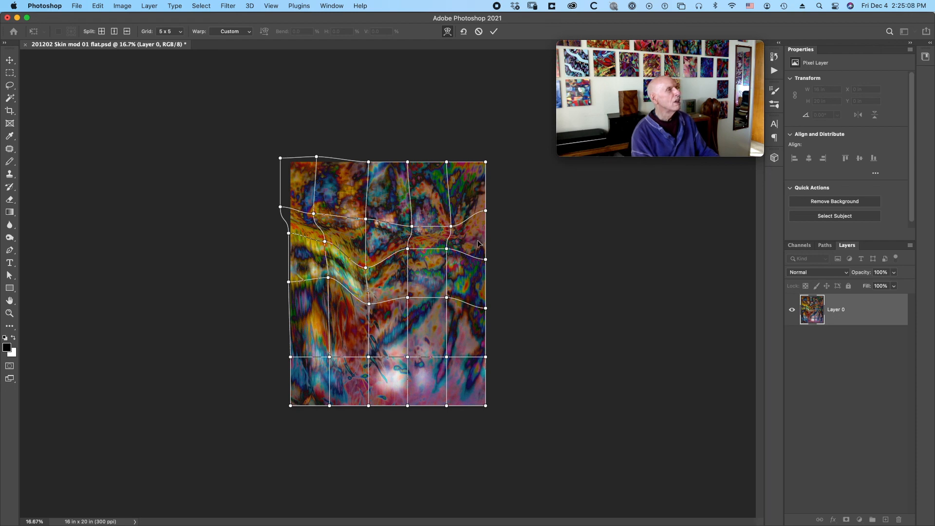
{"action": "left_click_drag", "start_coordinate": [478, 242], "coordinate": [479, 234]}
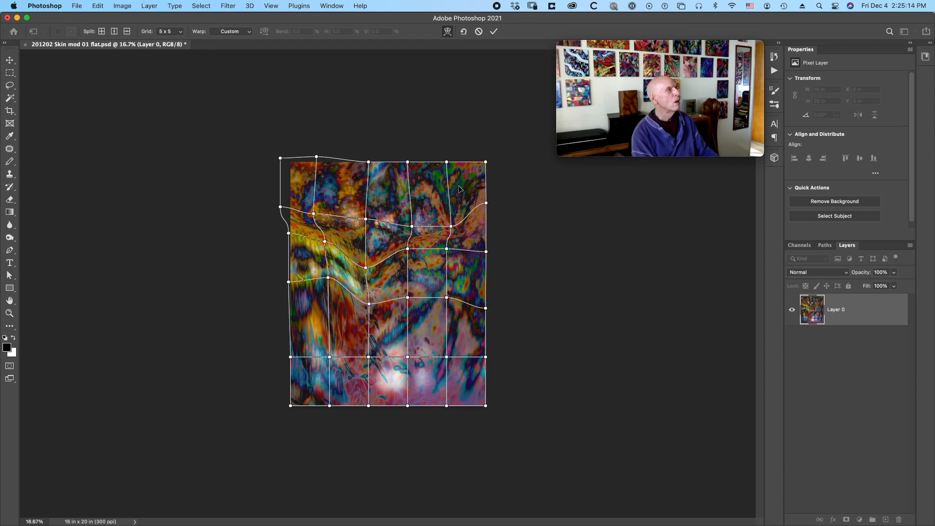
Pull the artwork's upper-right grid cells outward to the right and slightly up, extending that corner just beyond the canvas.
{"action": "left_click_drag", "start_coordinate": [459, 188], "coordinate": [464, 184]}
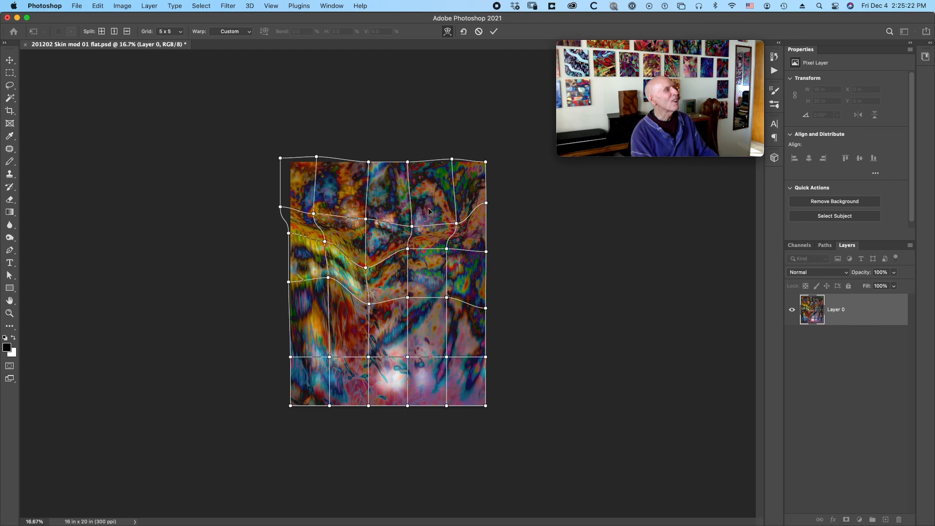
{"action": "left_click_drag", "start_coordinate": [436, 211], "coordinate": [441, 212]}
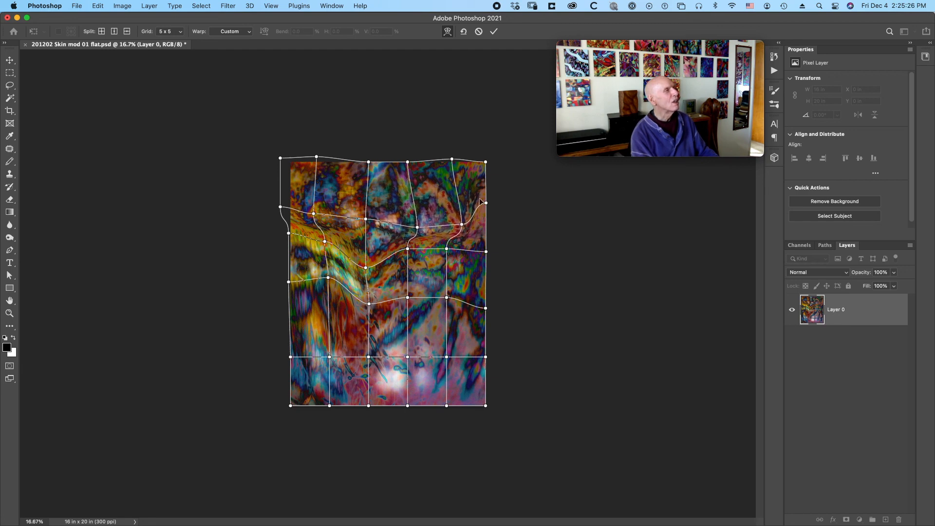
{"action": "left_click_drag", "start_coordinate": [474, 227], "coordinate": [480, 228]}
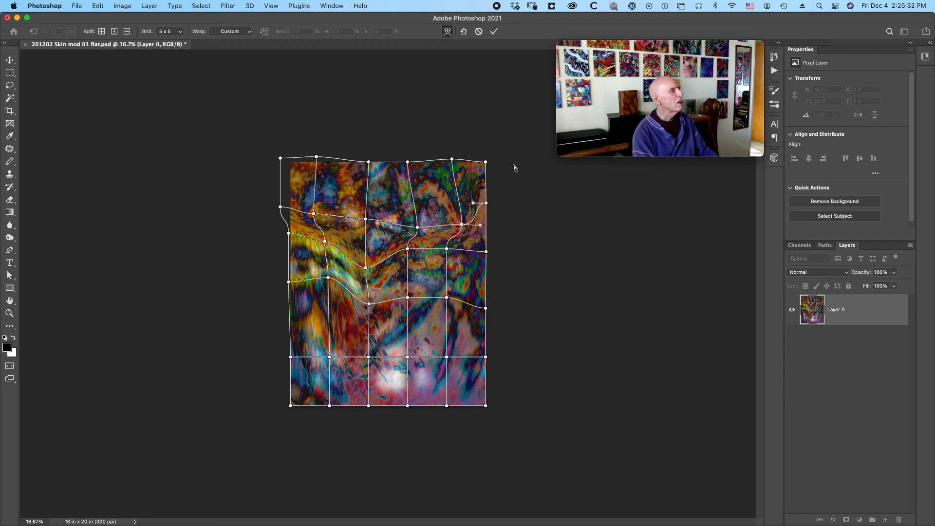
{"action": "left_click_drag", "start_coordinate": [470, 190], "coordinate": [474, 188]}
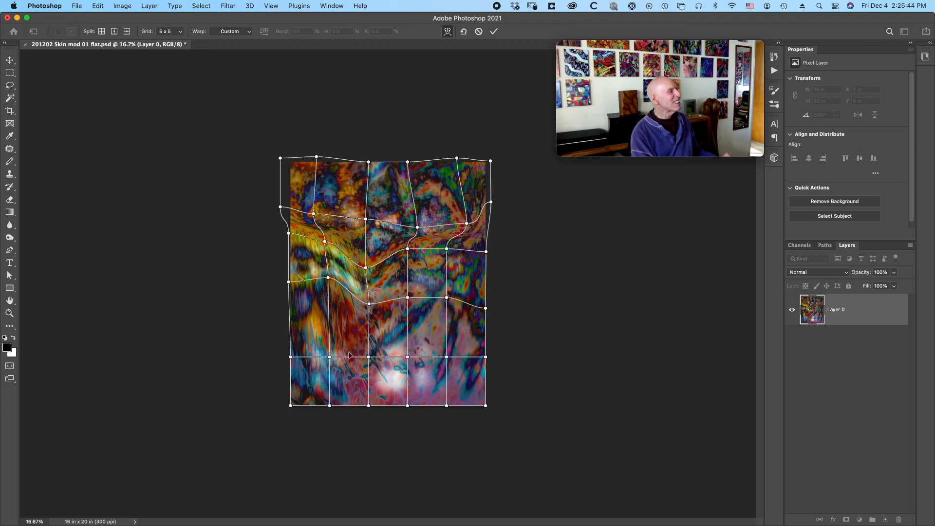
Pull the artwork's lower middle and lower right interior grid cells downward, easing the lower right part back up a little.
{"action": "left_click_drag", "start_coordinate": [355, 334], "coordinate": [356, 350]}
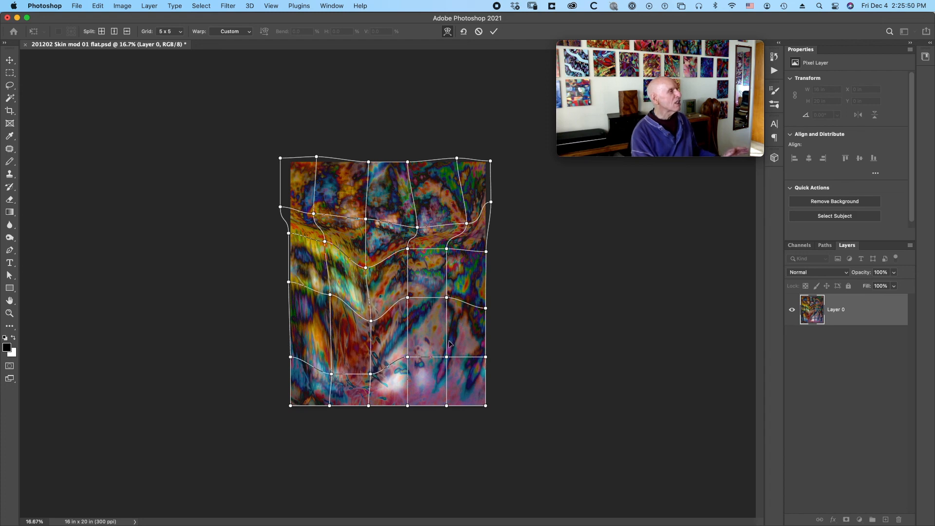
{"action": "left_click_drag", "start_coordinate": [429, 335], "coordinate": [427, 362]}
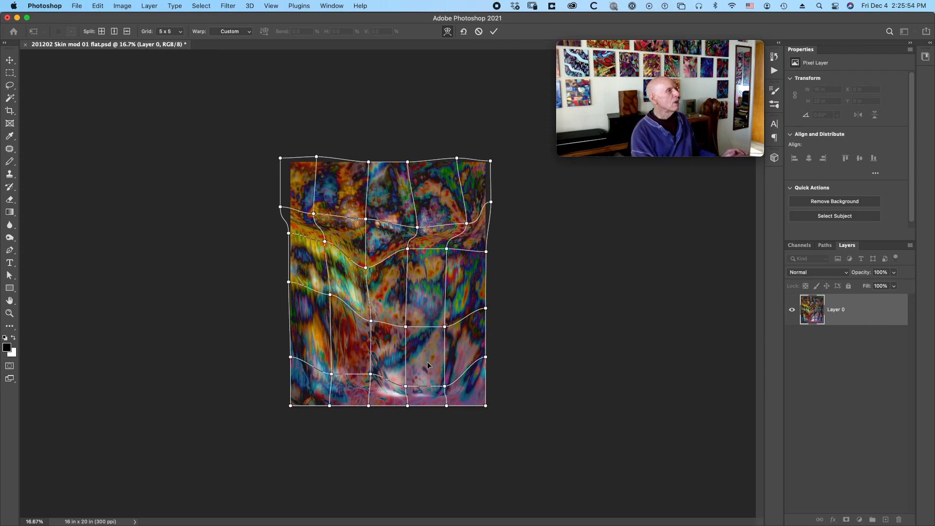
{"action": "left_click_drag", "start_coordinate": [485, 344], "coordinate": [481, 346]}
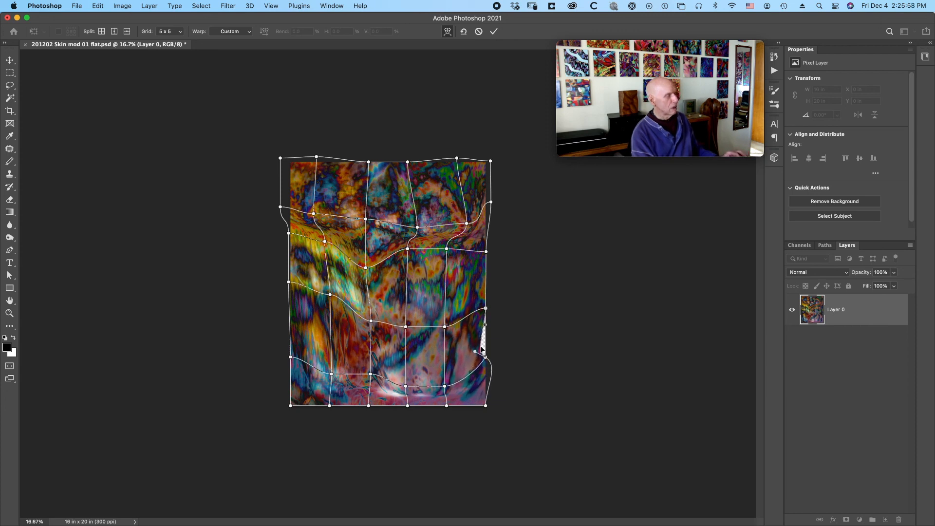
{"action": "key", "text": "super+z"}
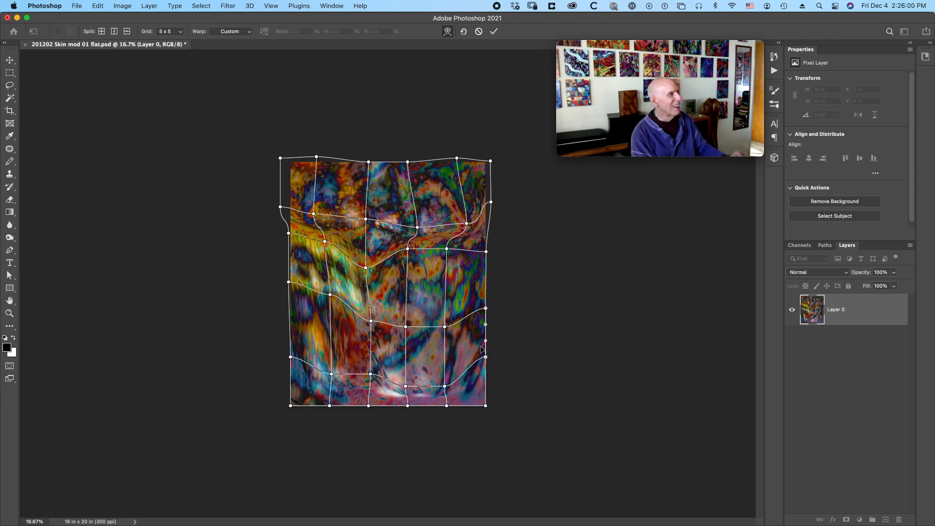
{"action": "left_click_drag", "start_coordinate": [424, 364], "coordinate": [425, 348]}
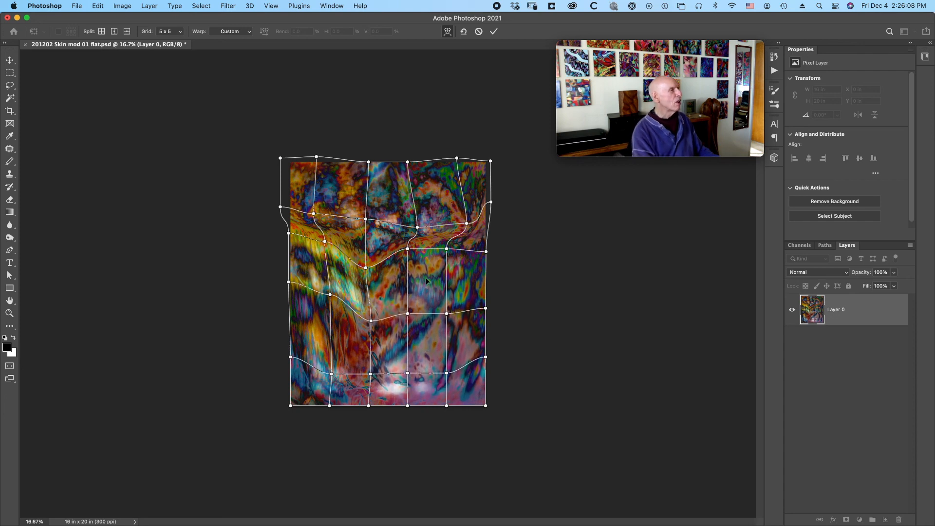
{"action": "left_click_drag", "start_coordinate": [422, 284], "coordinate": [423, 290]}
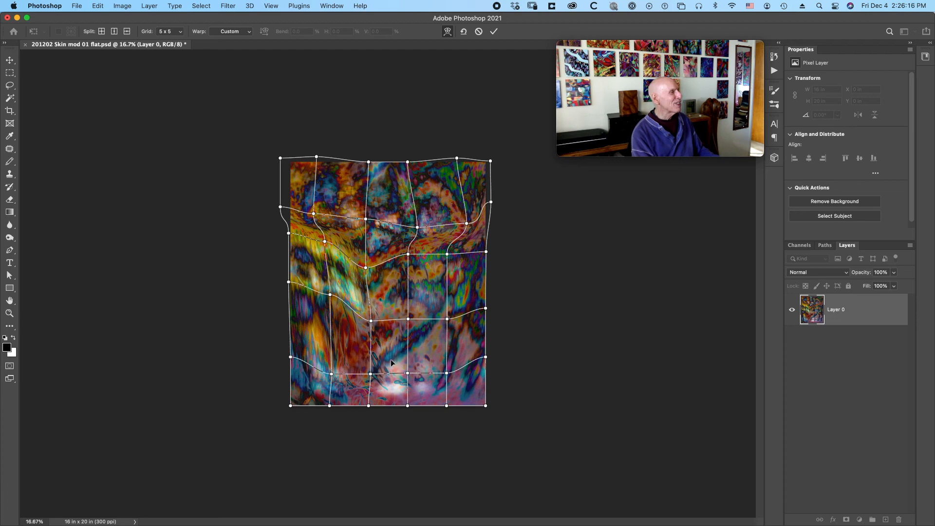
Stretch the artwork's bottom centre slightly downward past the canvas edge and apply the warp.
{"action": "left_click_drag", "start_coordinate": [391, 360], "coordinate": [392, 364]}
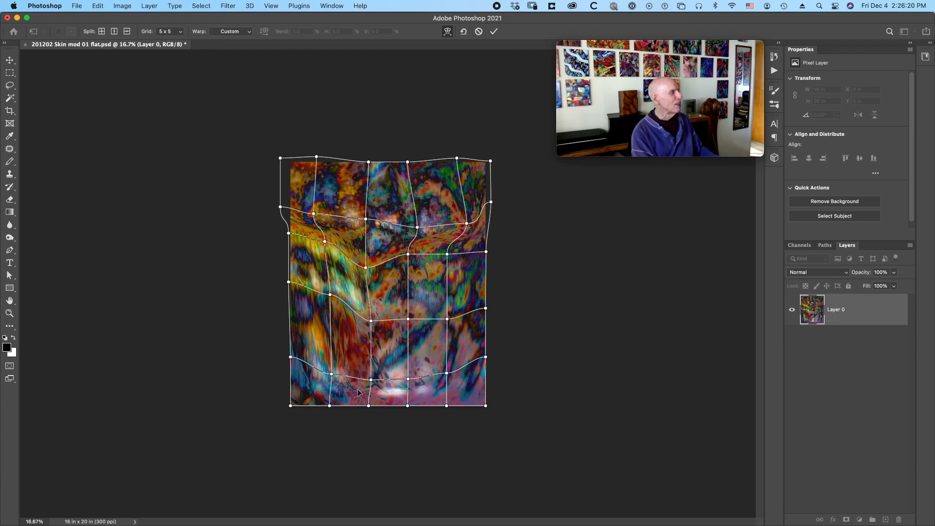
{"action": "left_click_drag", "start_coordinate": [358, 390], "coordinate": [357, 392]}
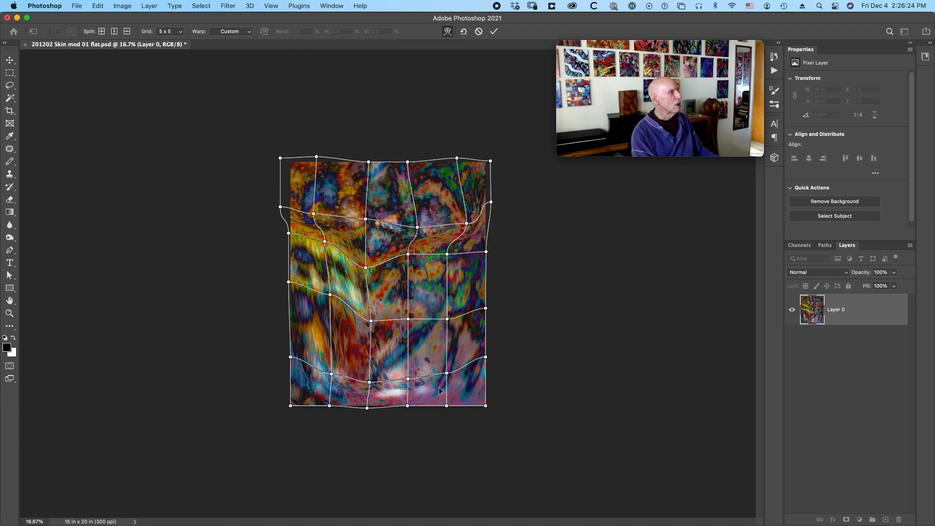
{"action": "left_click_drag", "start_coordinate": [439, 388], "coordinate": [441, 395]}
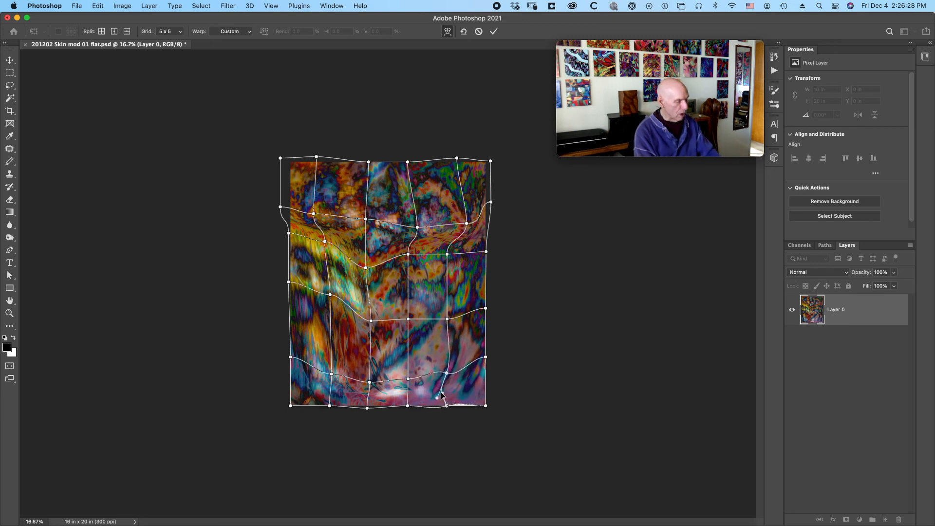
{"action": "key", "text": "ctrl+z"}
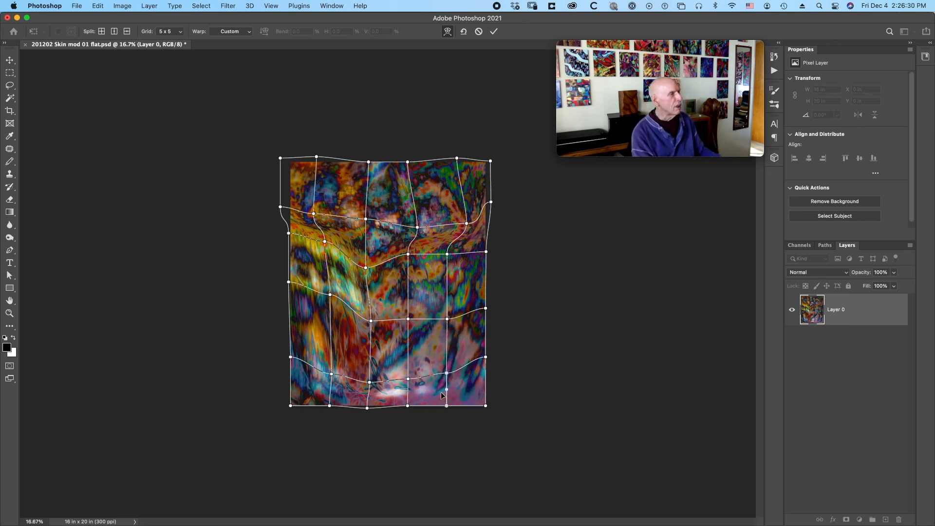
{"action": "left_click_drag", "start_coordinate": [434, 346], "coordinate": [435, 348]}
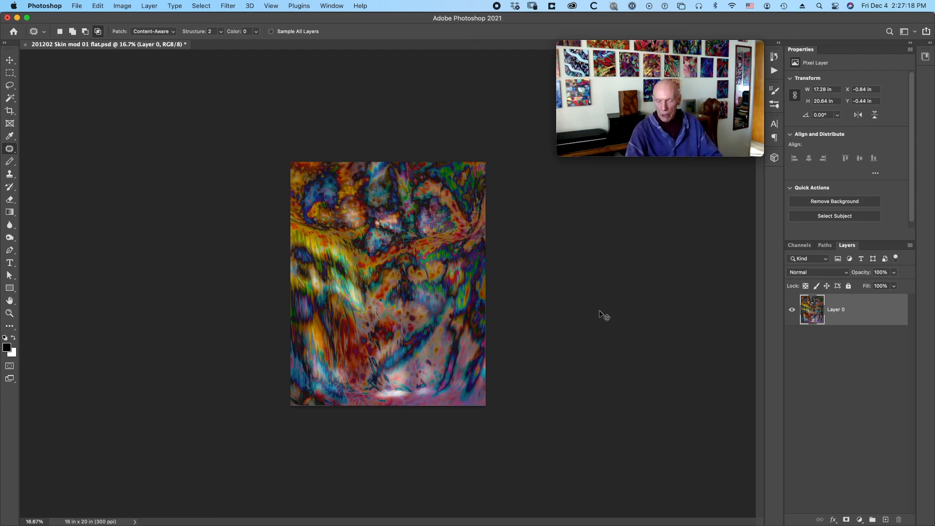
Add a Hue/Saturation adjustment layer above the warped artwork and shift its master hue to -32.
{"action": "key", "text": "super+0"}
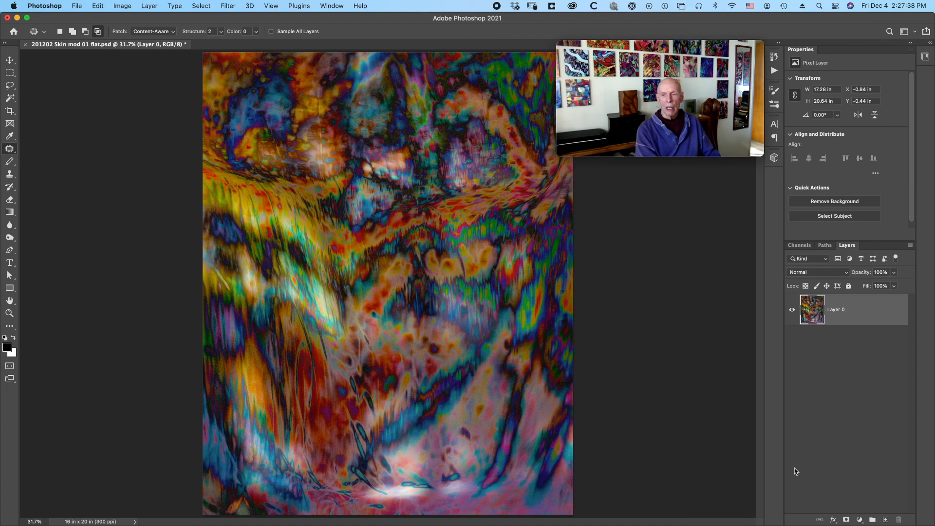
{"action": "left_click", "coordinate": [859, 519]}
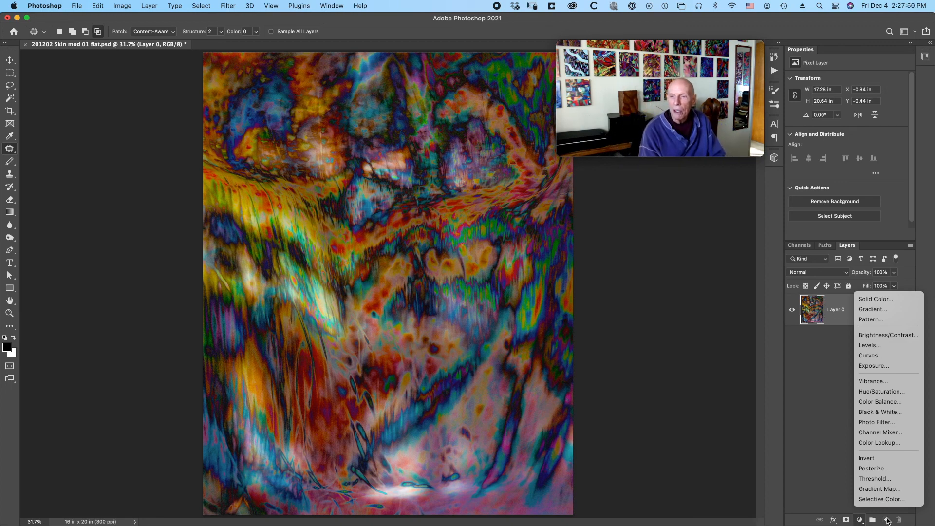
{"action": "left_click", "coordinate": [883, 391]}
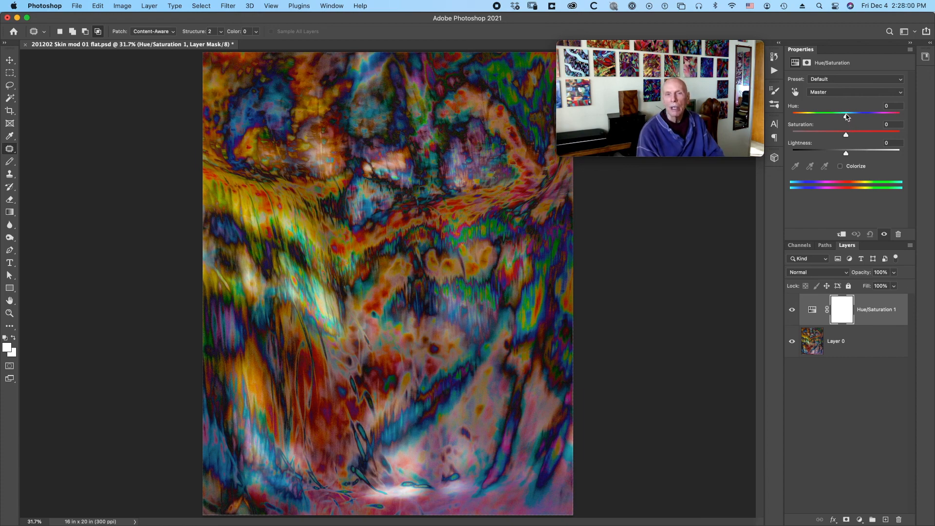
{"action": "left_click_drag", "start_coordinate": [846, 117], "coordinate": [846, 116]}
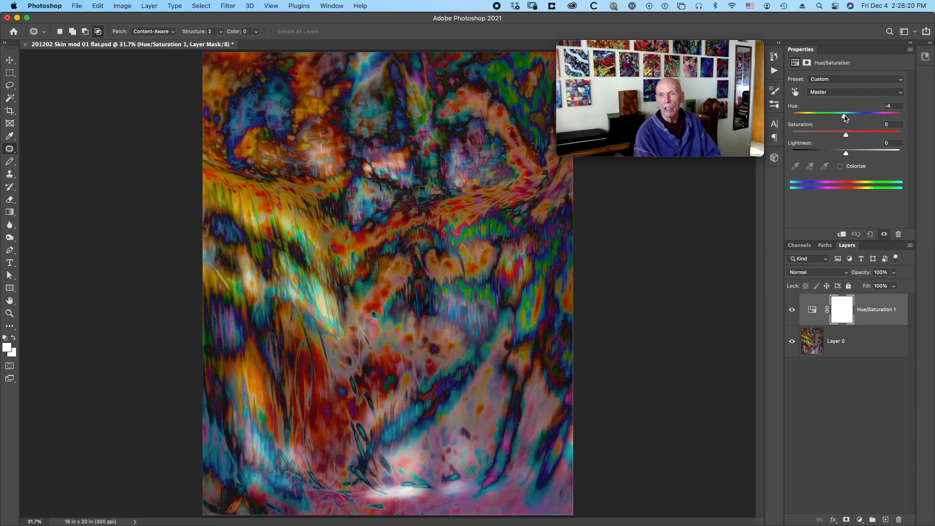
{"action": "left_click_drag", "start_coordinate": [844, 118], "coordinate": [831, 118]}
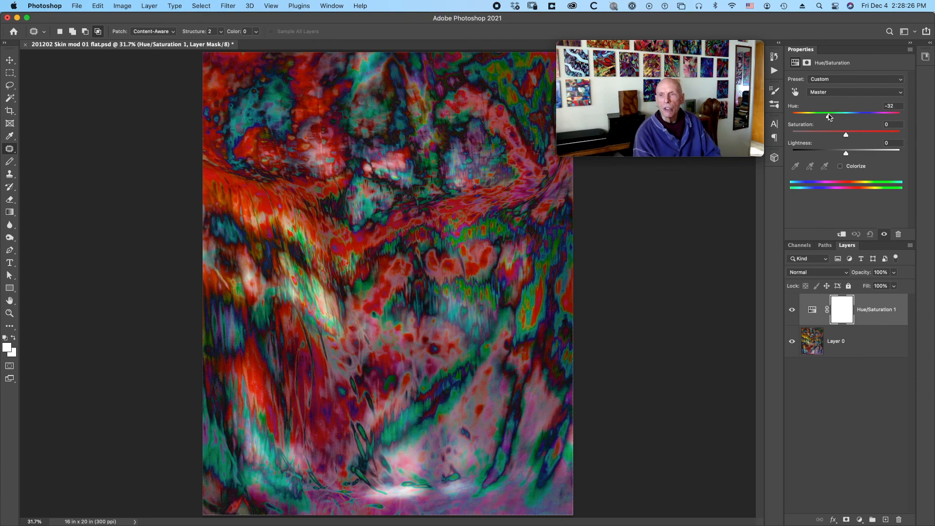
Try master hue shifts of -52 and +180 on the Hue/Saturation layer and settle on -180.
{"action": "left_click", "coordinate": [853, 93]}
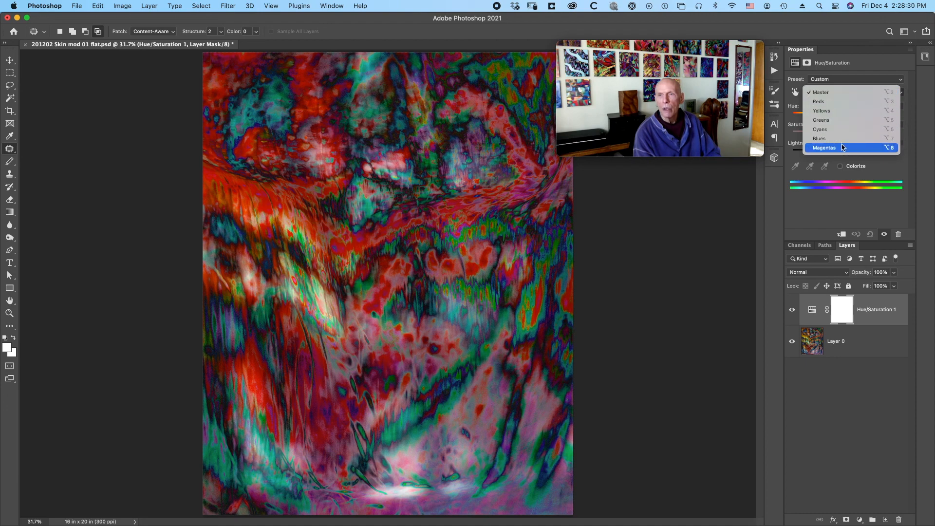
{"action": "left_click", "coordinate": [834, 84]}
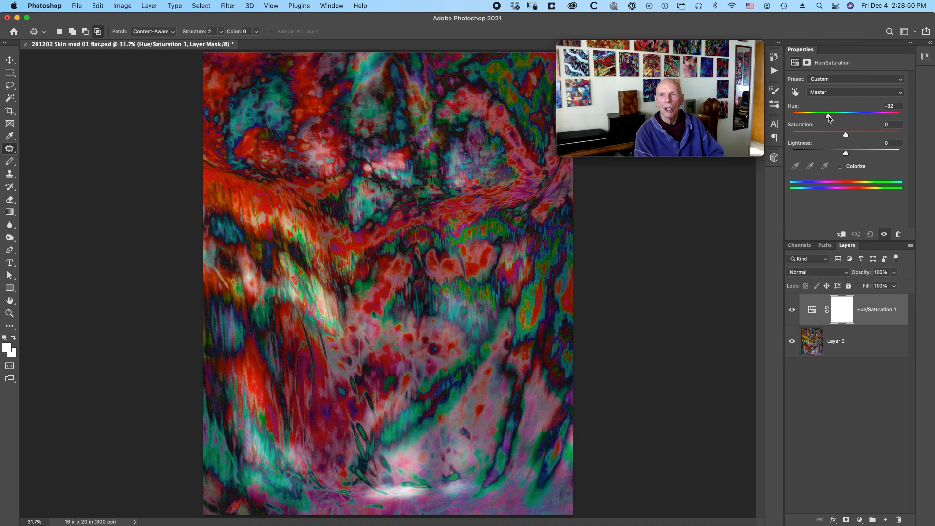
{"action": "left_click_drag", "start_coordinate": [829, 117], "coordinate": [822, 117]}
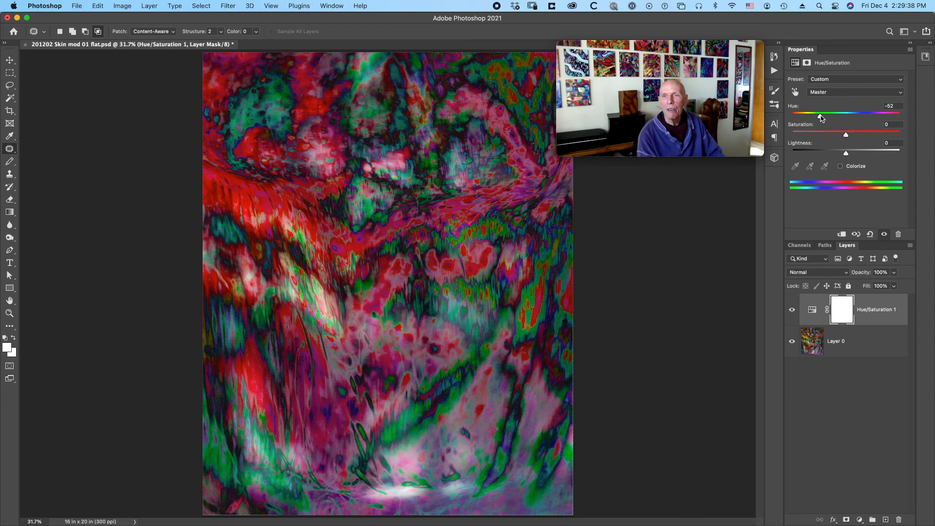
{"action": "left_click_drag", "start_coordinate": [821, 117], "coordinate": [789, 115]}
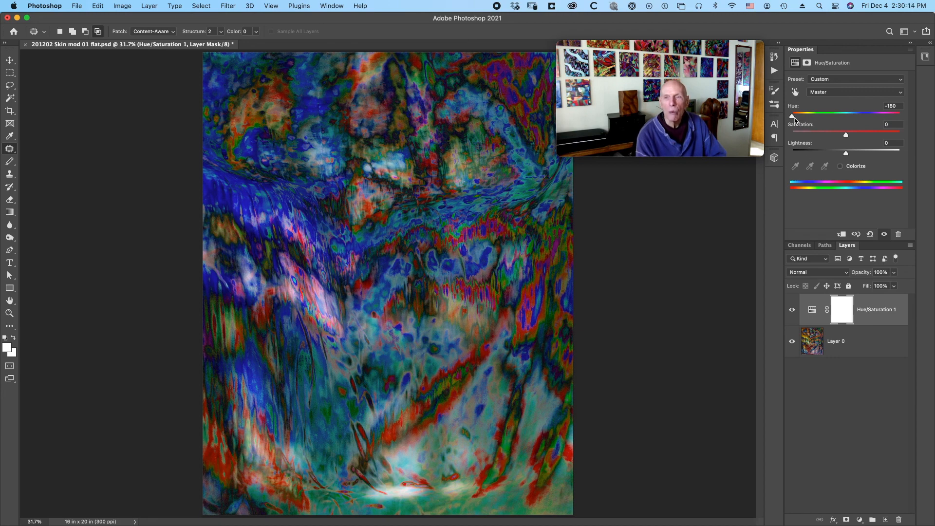
{"action": "left_click_drag", "start_coordinate": [792, 116], "coordinate": [908, 150]}
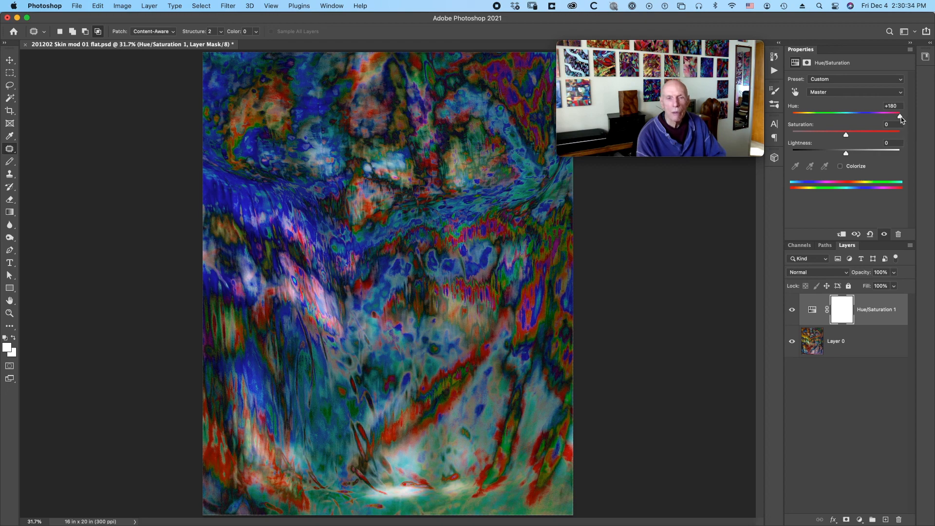
{"action": "left_click_drag", "start_coordinate": [900, 116], "coordinate": [782, 107]}
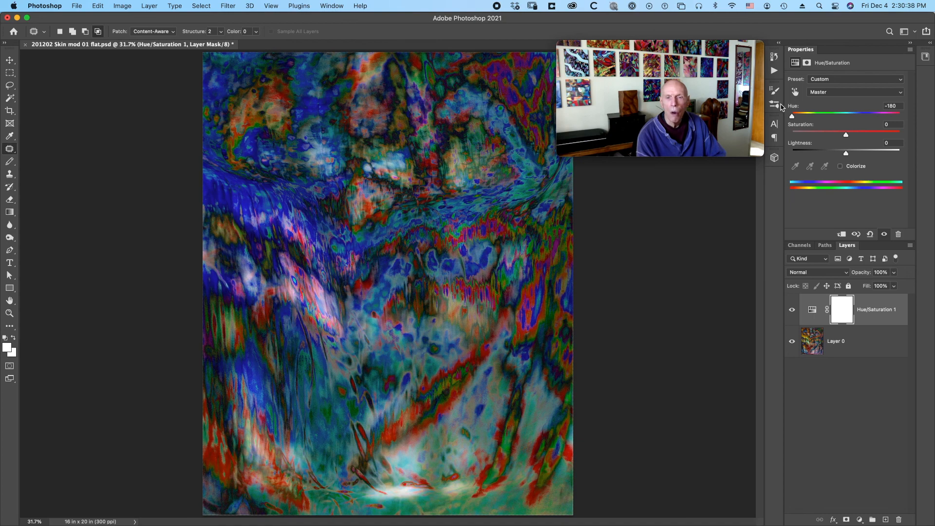
Add a Levels adjustment layer above the Hue/Saturation layer, refresh its histogram and set the red channel's midtone level to 1.42.
{"action": "left_click", "coordinate": [860, 520]}
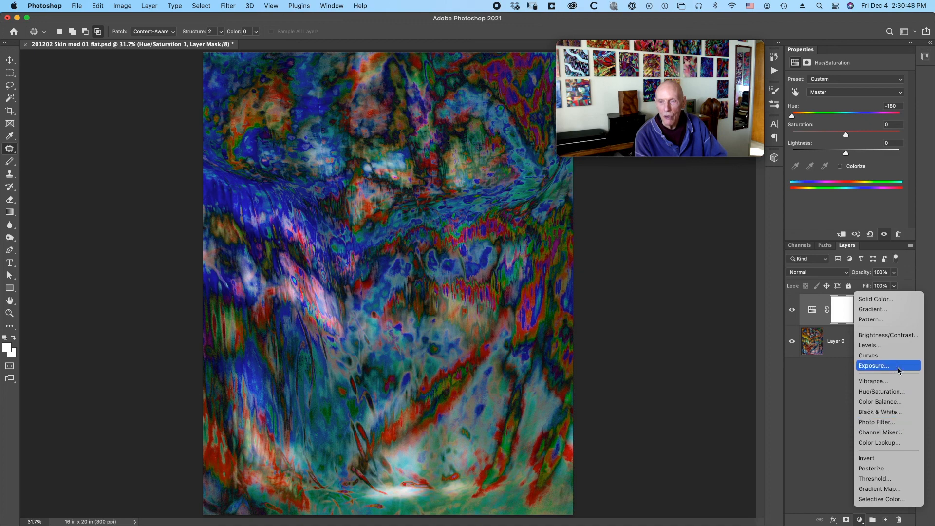
{"action": "left_click", "coordinate": [888, 345]}
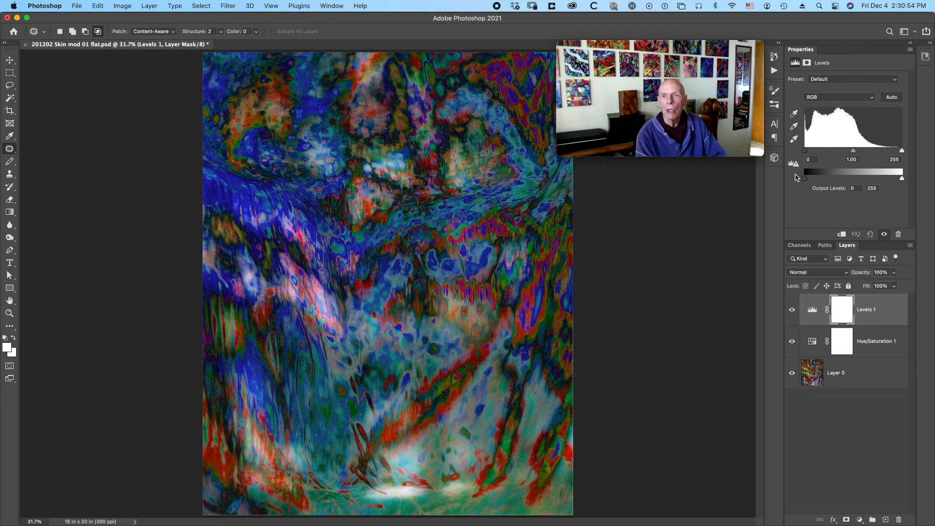
{"action": "left_click", "coordinate": [793, 163]}
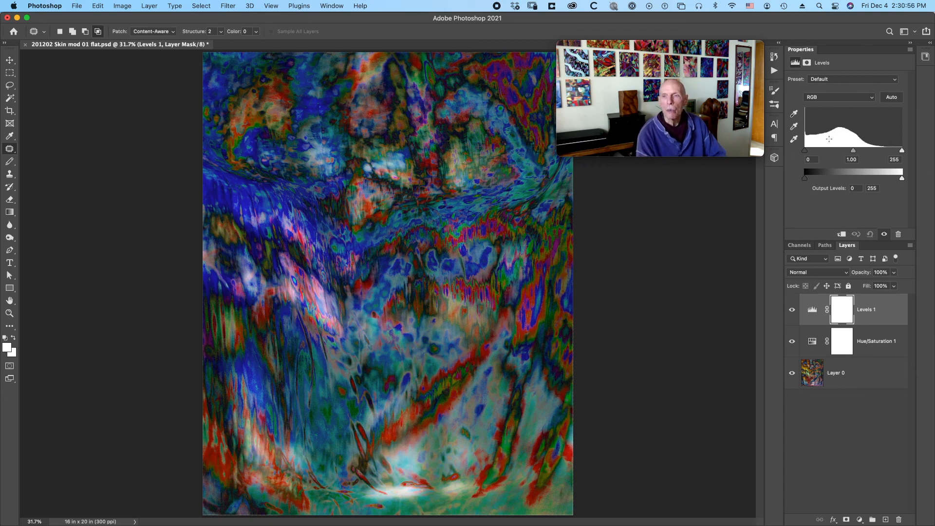
{"action": "left_click", "coordinate": [838, 101]}
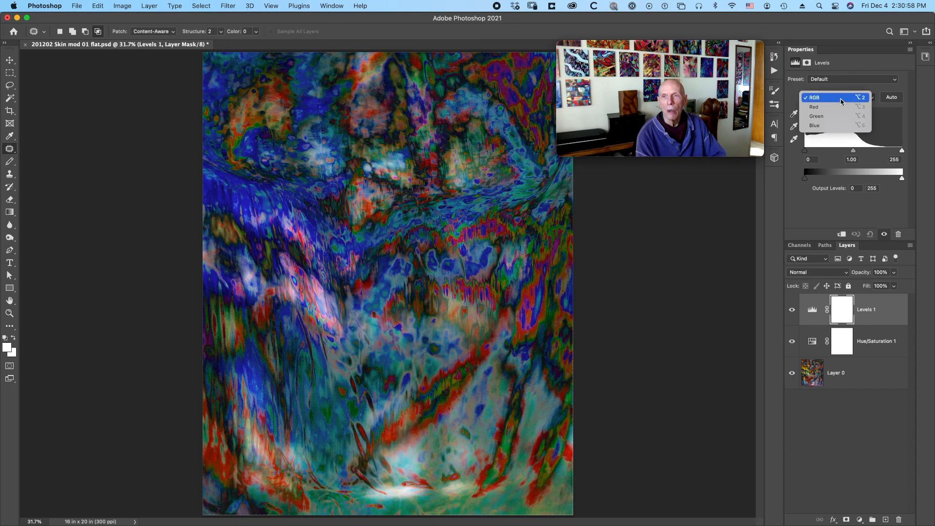
{"action": "left_click", "coordinate": [839, 106]}
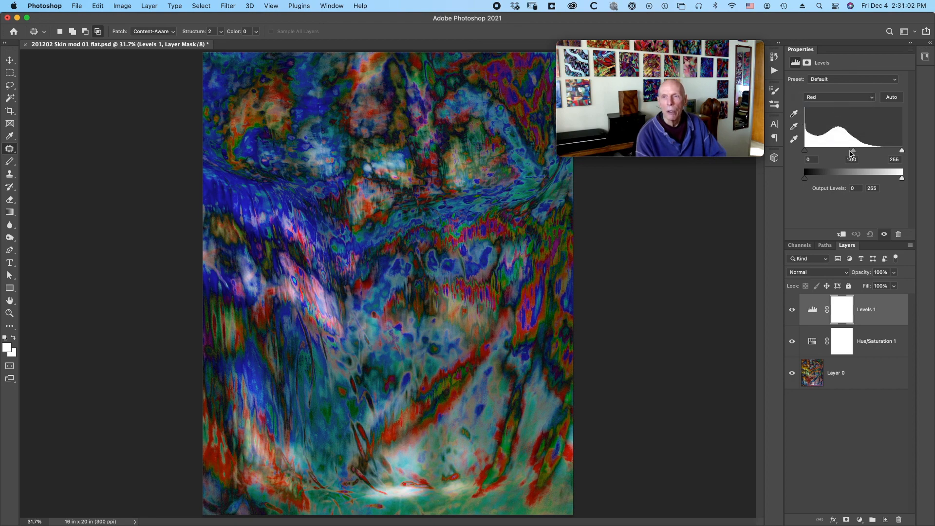
{"action": "left_click_drag", "start_coordinate": [852, 153], "coordinate": [844, 152]}
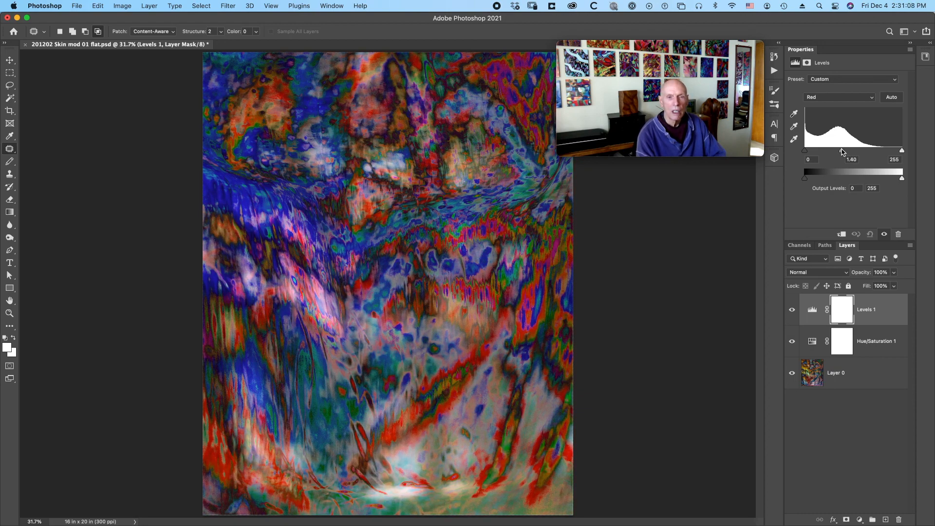
{"action": "left_click_drag", "start_coordinate": [842, 152], "coordinate": [842, 152]}
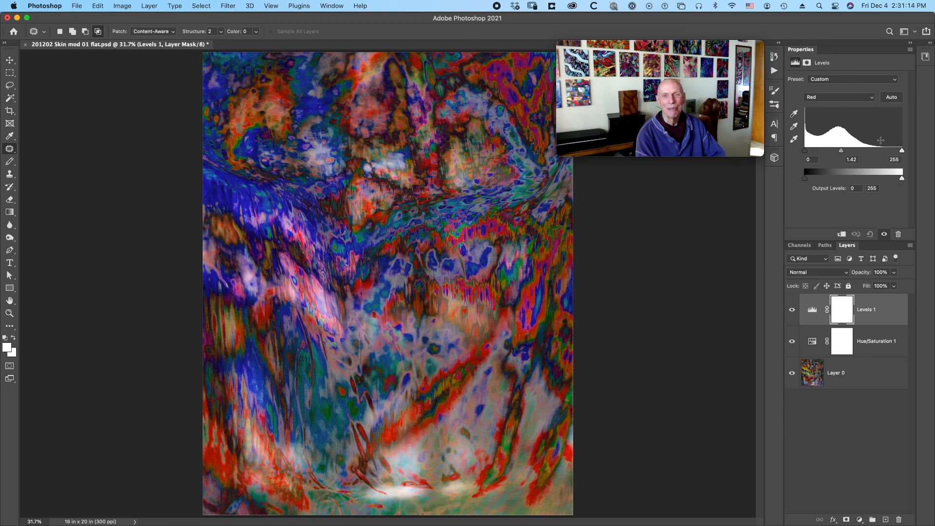
Set the green channel's midtone level to 1.44 in the Levels adjustment layer.
{"action": "left_click", "coordinate": [852, 97]}
{"action": "left_click", "coordinate": [849, 107]}
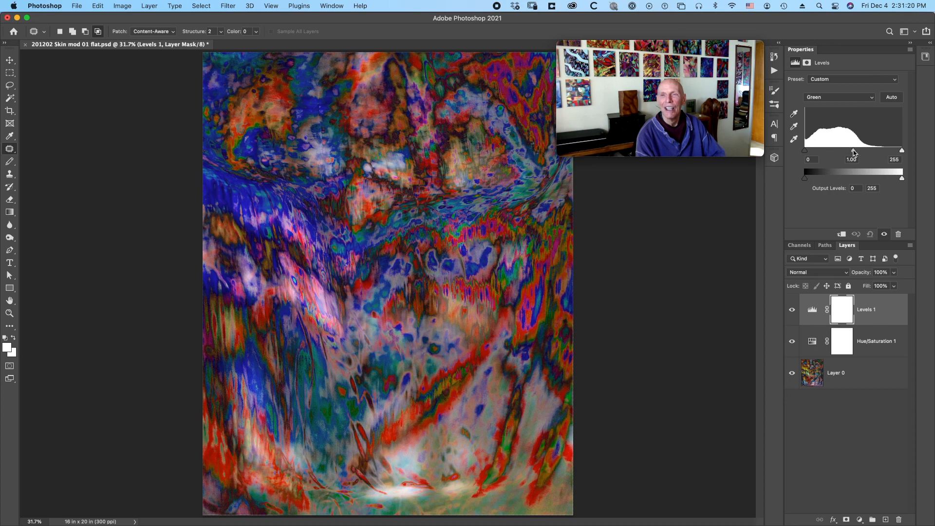
{"action": "mouse_move", "coordinate": [853, 152]}
{"action": "left_mouse_down"}
{"action": "mouse_move", "coordinate": [831, 157]}
{"action": "mouse_move", "coordinate": [853, 156]}
{"action": "mouse_move", "coordinate": [841, 153]}
{"action": "left_mouse_up"}
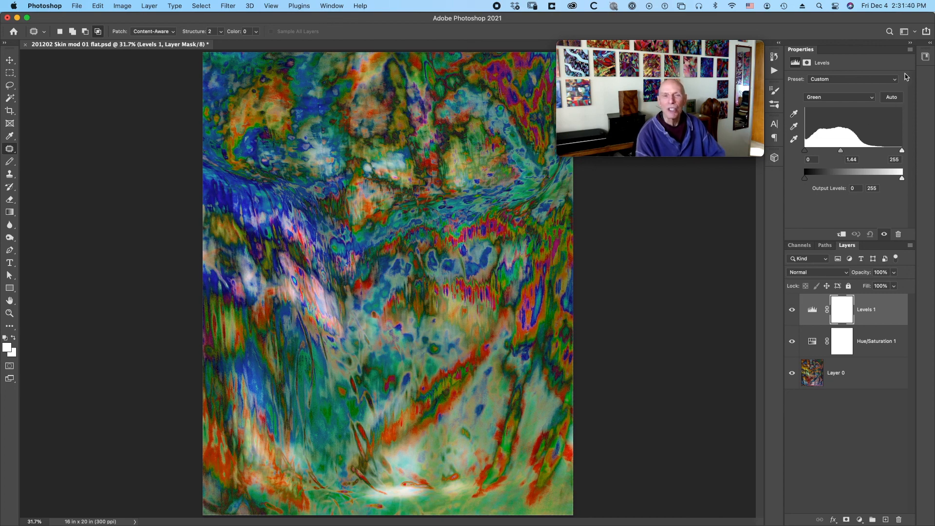
Try shifting the blue channel's midtone level in the Levels adjustment layer and settle on 1.00.
{"action": "left_click", "coordinate": [848, 97]}
{"action": "left_click", "coordinate": [837, 106]}
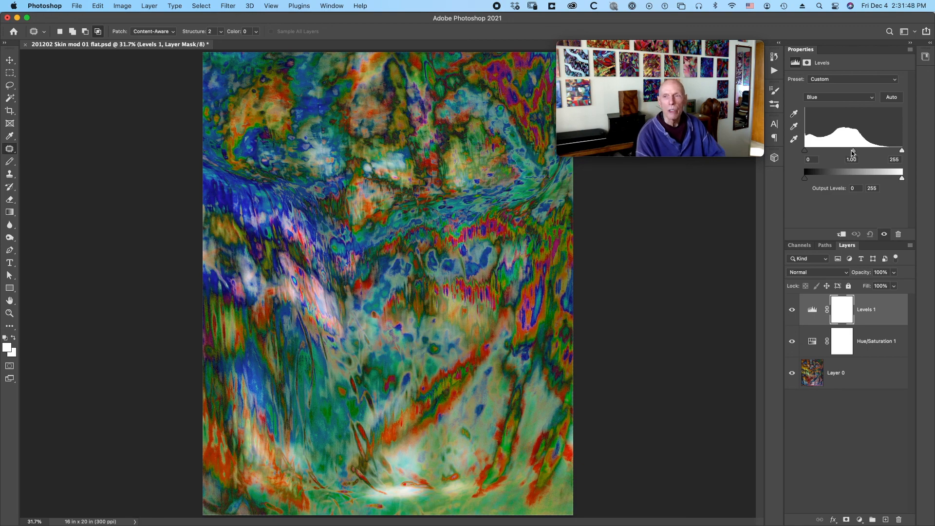
{"action": "mouse_move", "coordinate": [853, 153]}
{"action": "left_mouse_down"}
{"action": "mouse_move", "coordinate": [838, 153]}
{"action": "mouse_move", "coordinate": [855, 158]}
{"action": "left_mouse_up"}
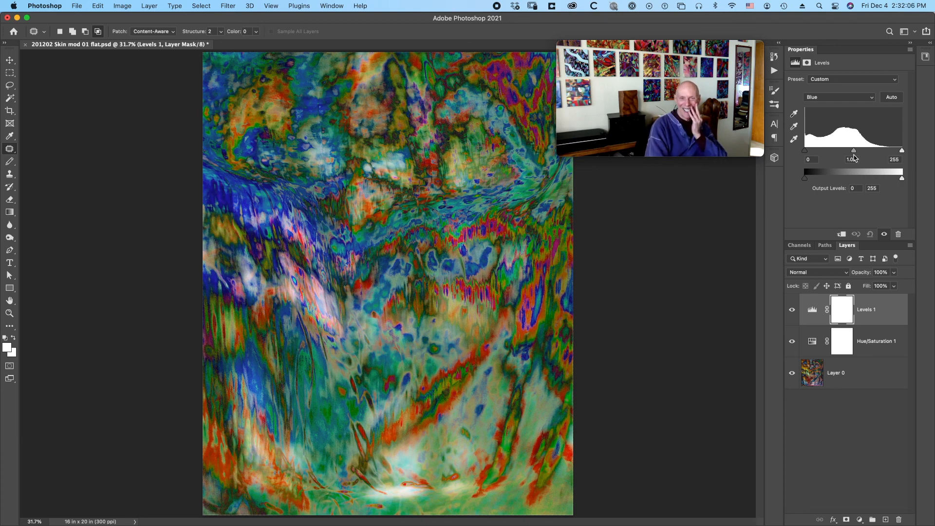
View the recolored artwork full screen on a black background and return to the standard workspace.
{"action": "key", "text": "f"}
{"action": "key", "text": "f"}
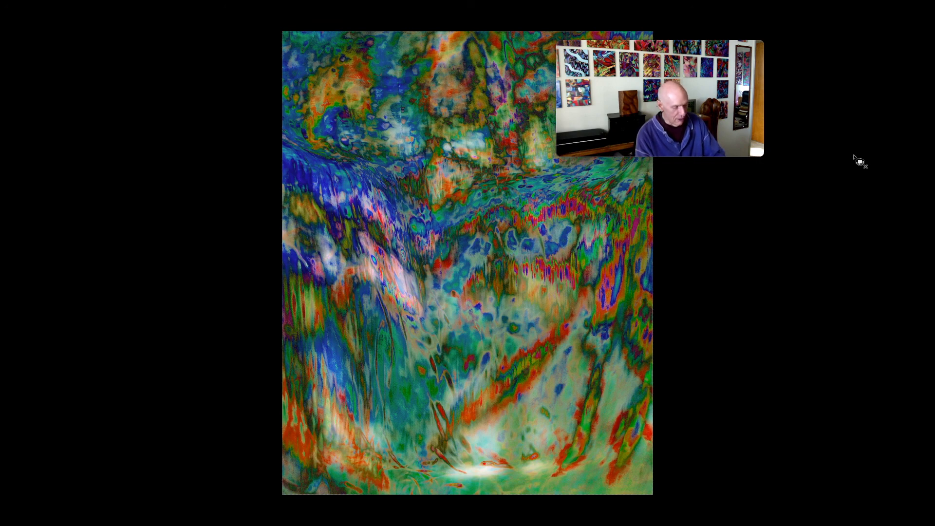
{"action": "key", "text": "f"}
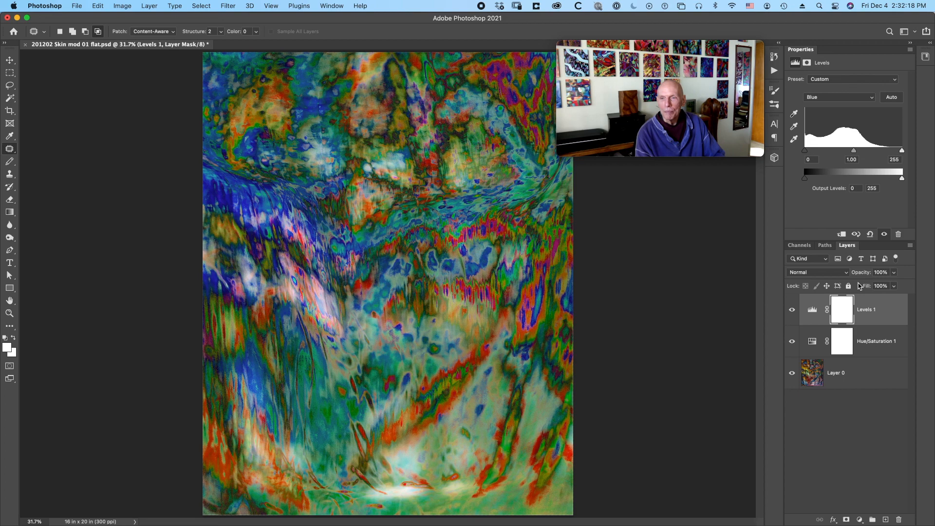
Compare the artwork with and without the Hue/Saturation and Levels adjustments, leaving both layers shown.
{"action": "left_click", "coordinate": [792, 342]}
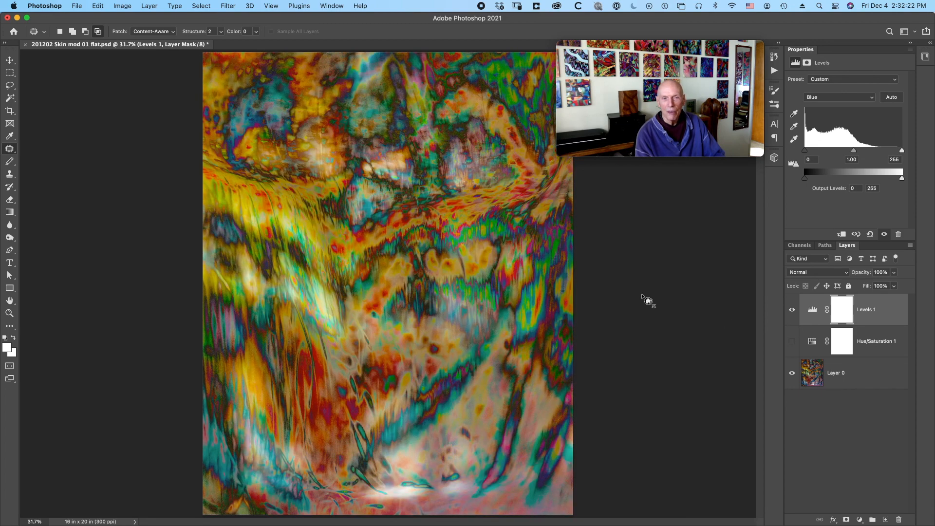
{"action": "left_click", "coordinate": [790, 311]}
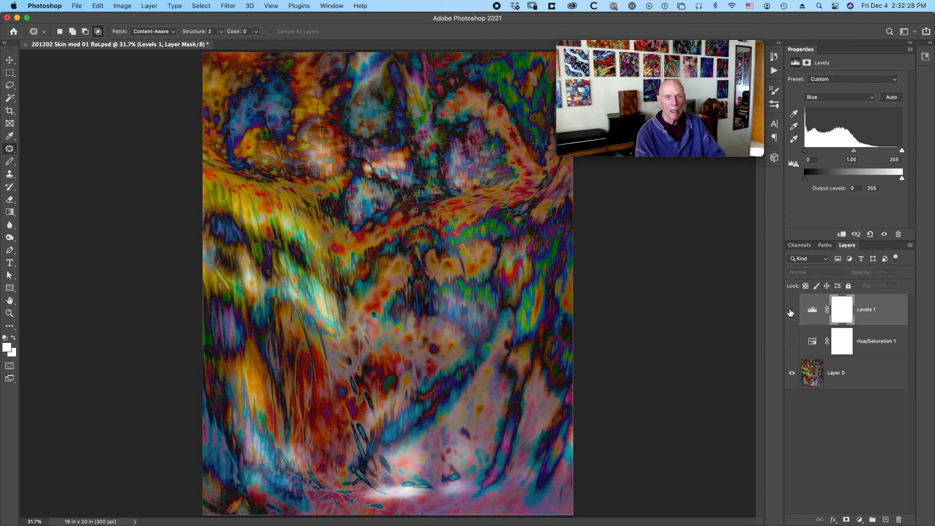
{"action": "left_click", "coordinate": [791, 311]}
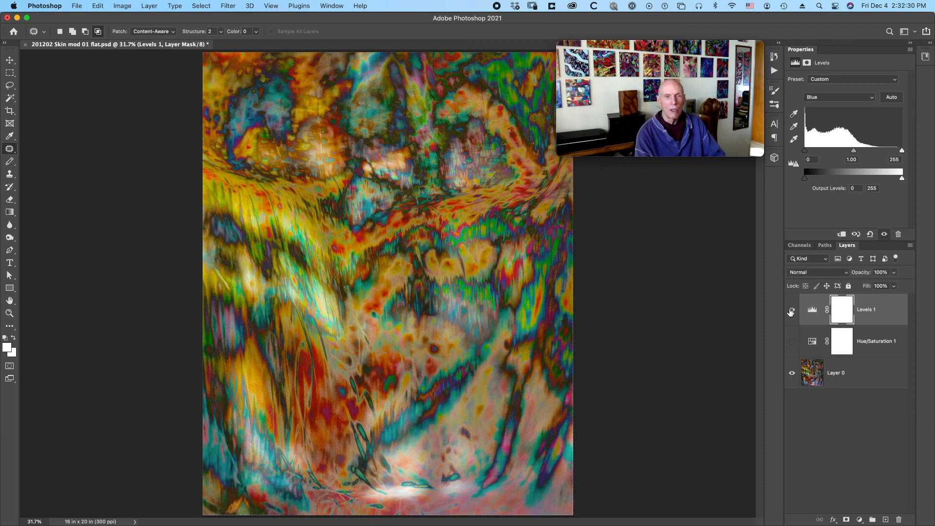
{"action": "left_click", "coordinate": [793, 342]}
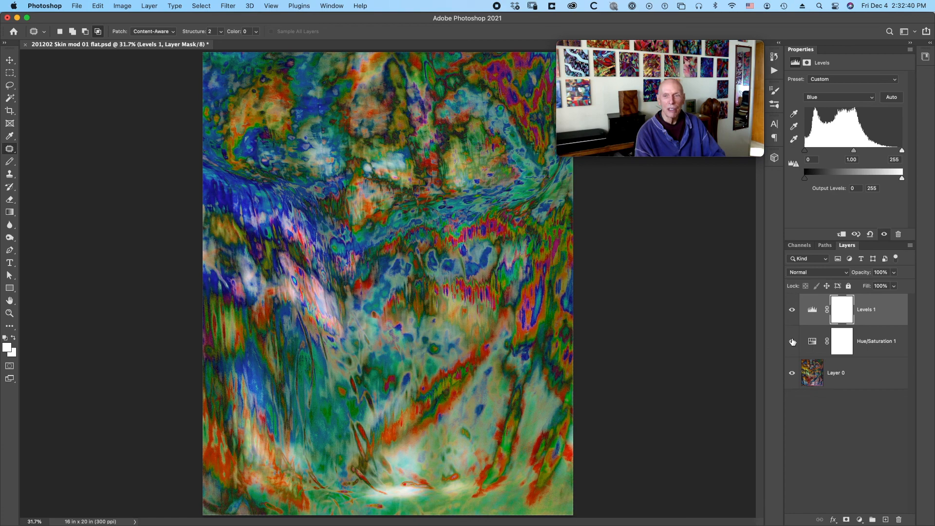
{"action": "left_click", "coordinate": [792, 342]}
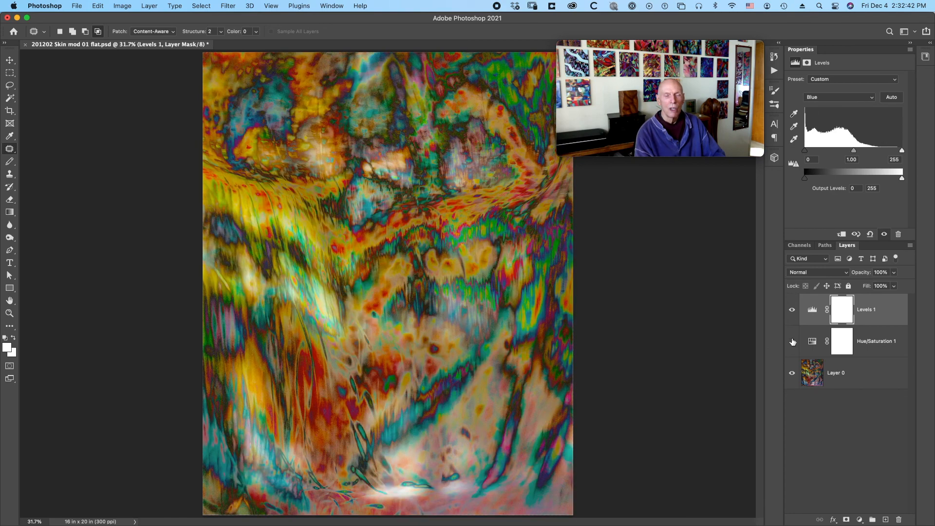
{"action": "left_click", "coordinate": [792, 342]}
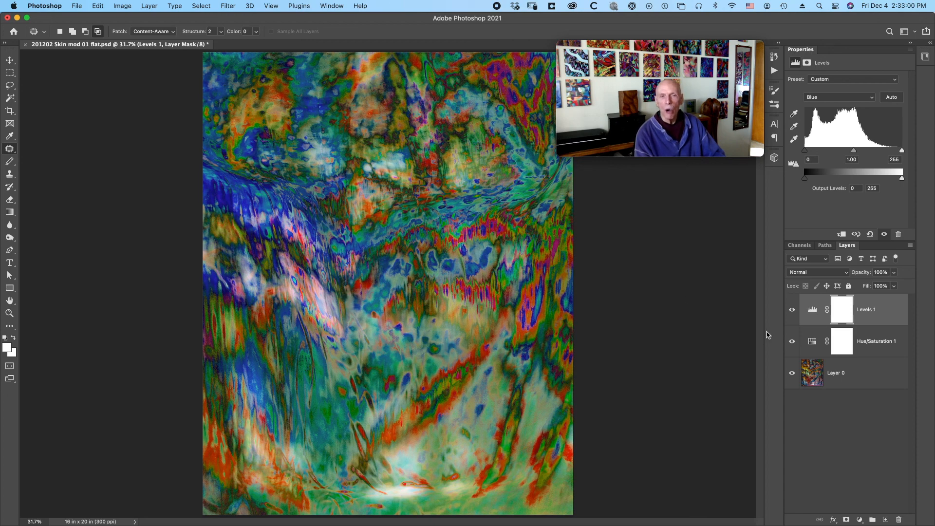
{"action": "left_click", "coordinate": [791, 342]}
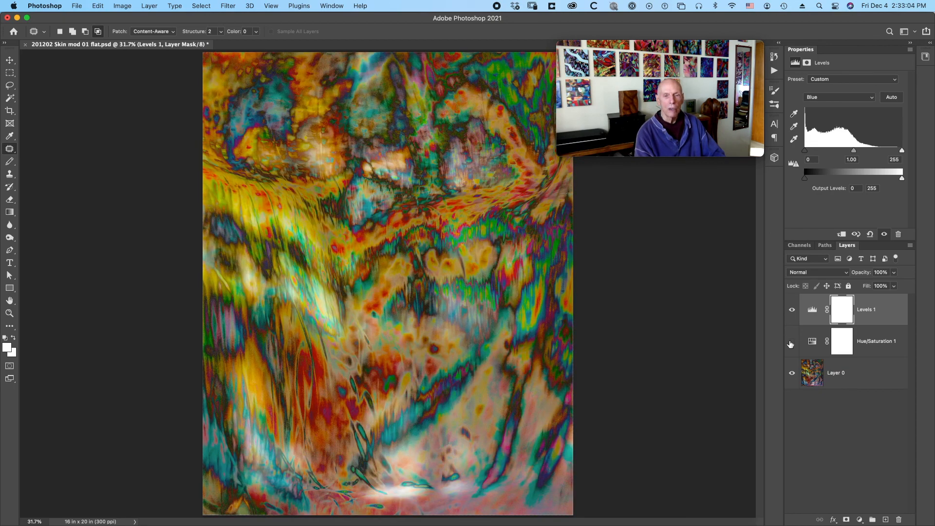
{"action": "left_click", "coordinate": [791, 343]}
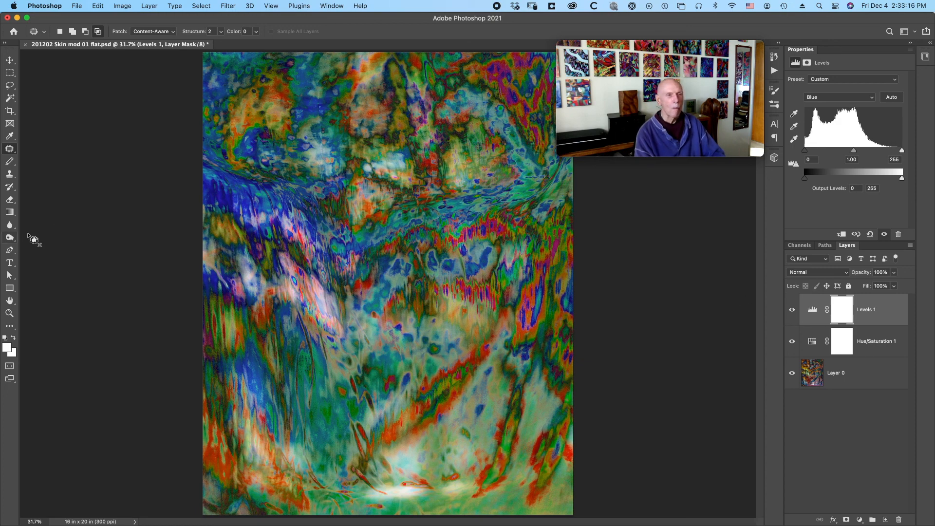
Burn the pale patch in the artwork's left middle on the Levels mask with a size 500 brush and the range set to Highlights.
{"action": "left_click", "coordinate": [10, 237]}
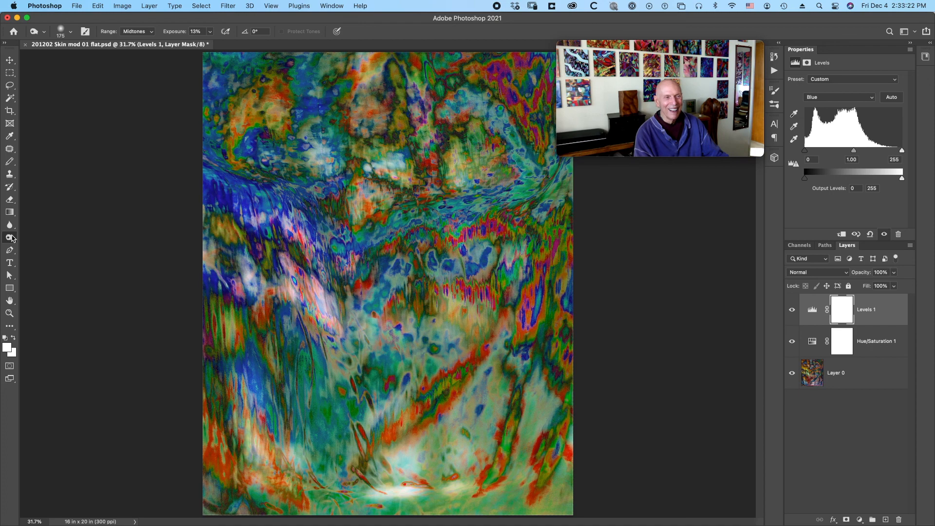
{"action": "left_click", "coordinate": [12, 237]}
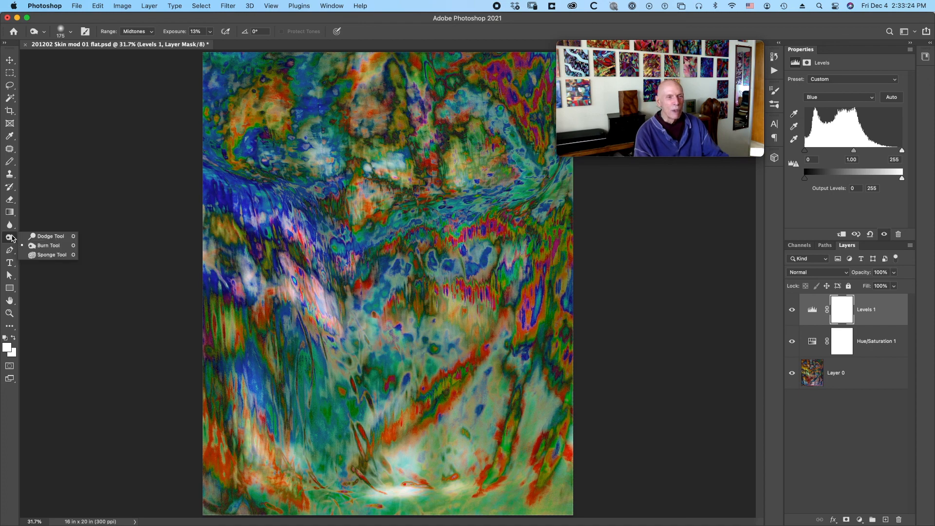
{"action": "left_click", "coordinate": [21, 246]}
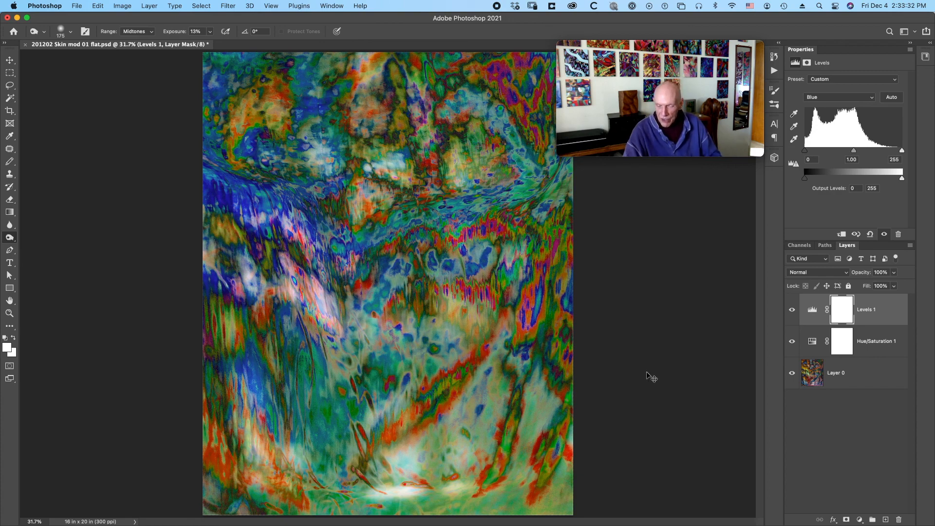
{"action": "key", "text": "super+1"}
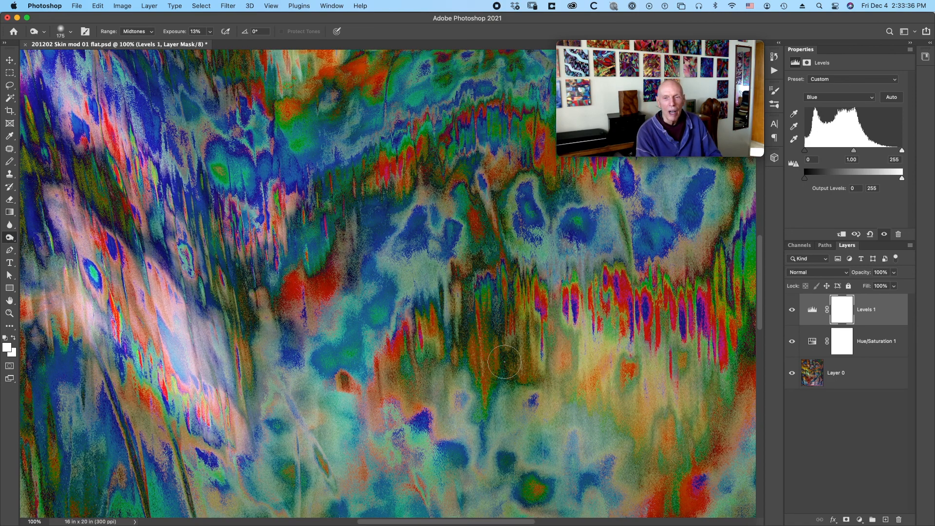
{"action": "scroll", "coordinate": [505, 362], "scroll_direction": "left", "scroll_amount": 10}
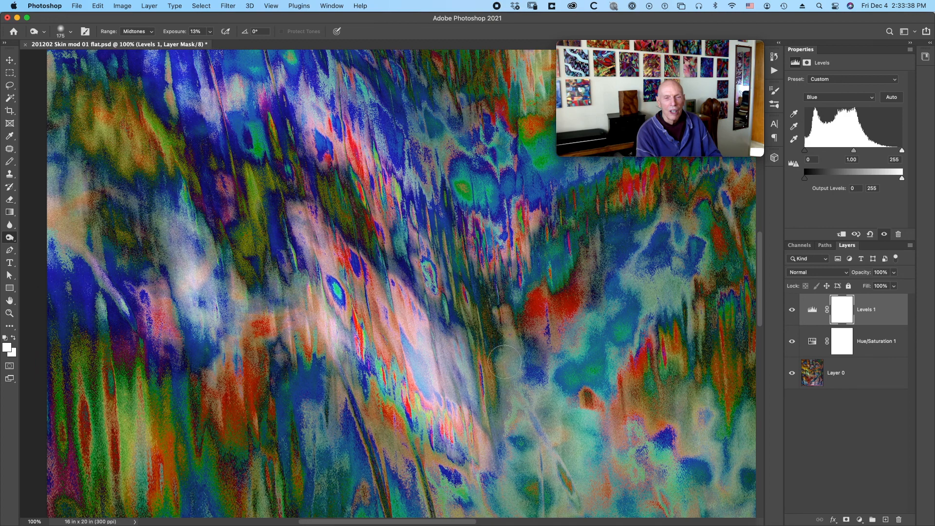
{"action": "scroll", "coordinate": [505, 362], "scroll_direction": "left", "scroll_amount": 1}
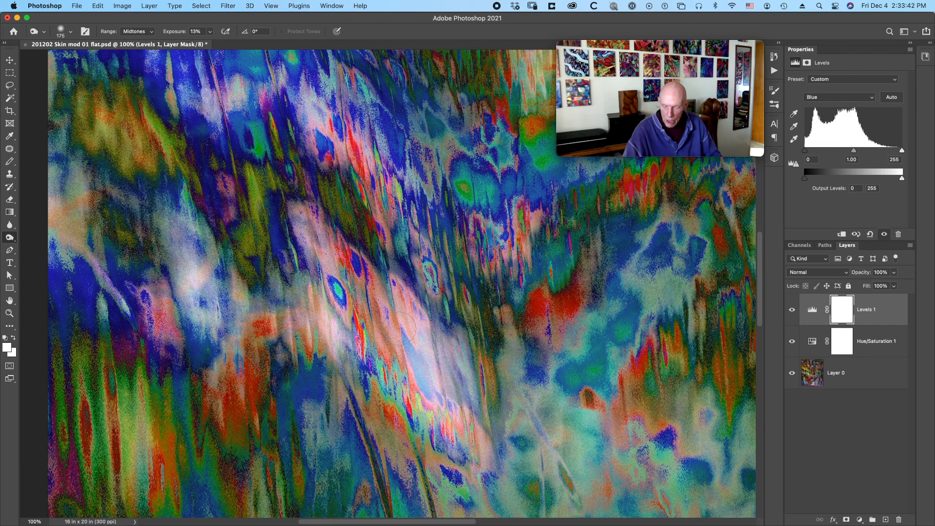
{"action": "key", "text": "bracketright"}
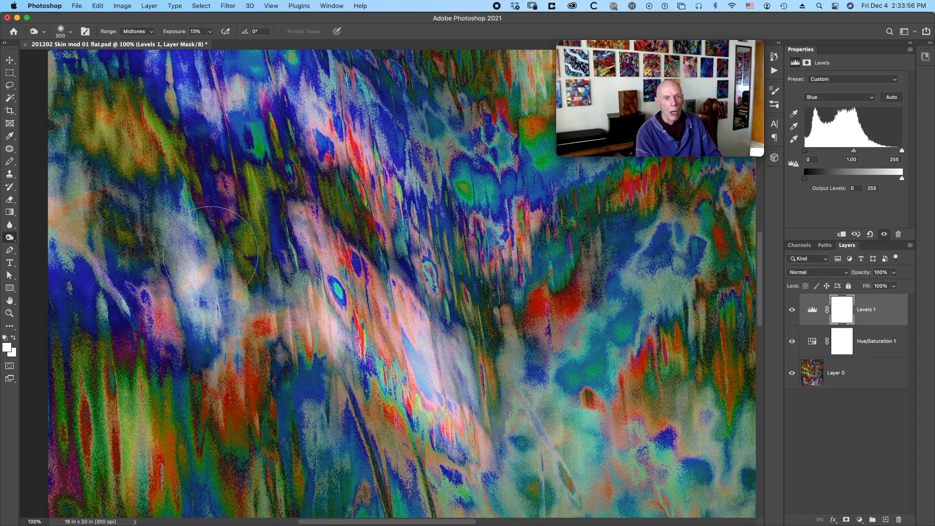
{"action": "left_click", "coordinate": [151, 33]}
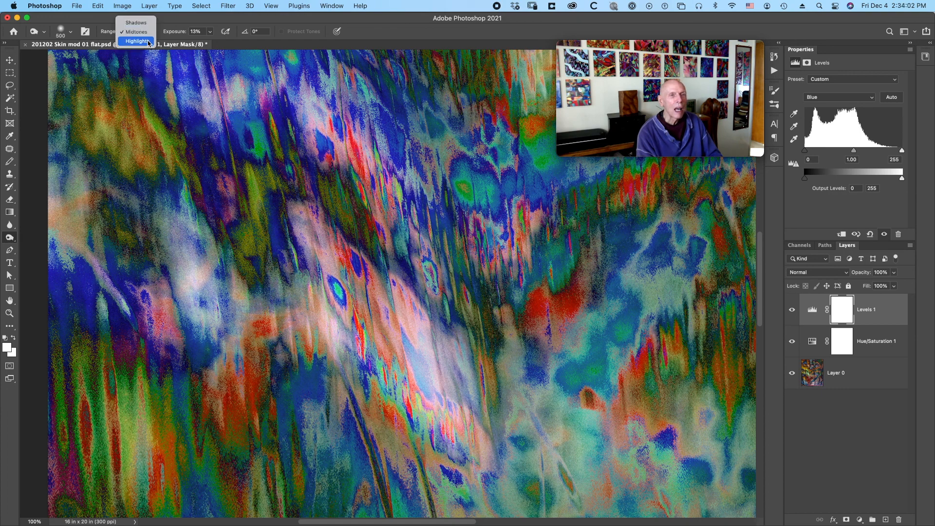
{"action": "left_click", "coordinate": [148, 42]}
{"action": "left_click_drag", "start_coordinate": [155, 117], "coordinate": [187, 229]}
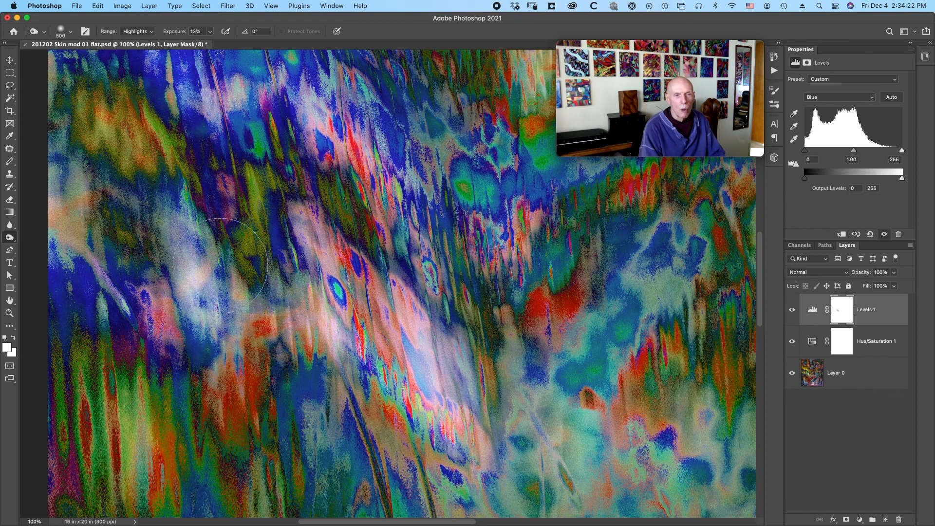
Burn the bright areas along the artwork's lower part on the Levels mask, reducing the brush to 250 and 175.
{"action": "key", "text": "bracketleft"}
{"action": "key", "text": "bracketleft"}
{"action": "key", "text": "bracketleft"}
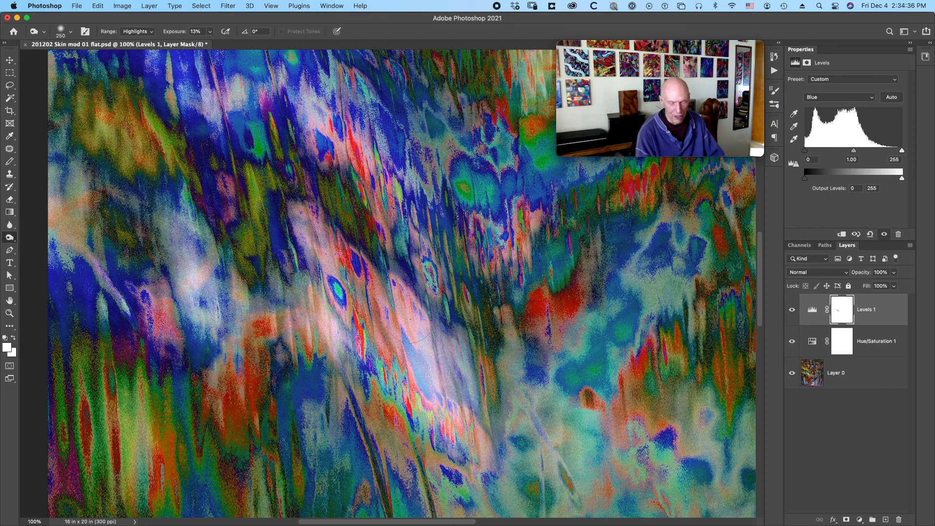
{"action": "scroll", "coordinate": [412, 319], "scroll_direction": "down", "scroll_amount": 10}
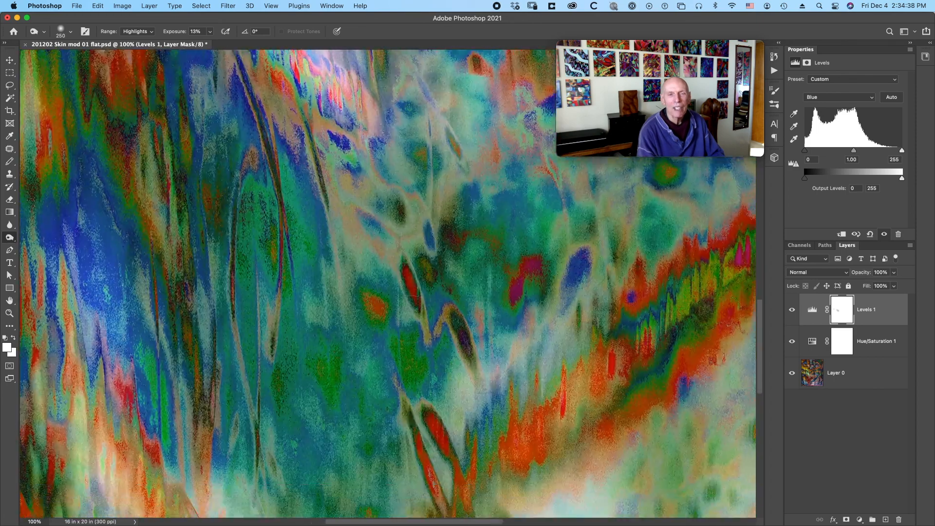
{"action": "scroll", "coordinate": [387, 282], "scroll_direction": "down", "scroll_amount": 10}
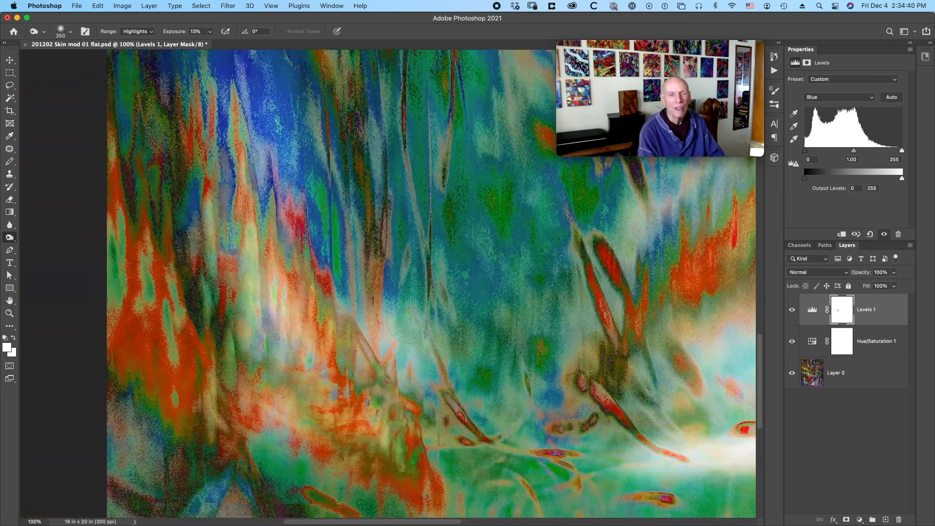
{"action": "scroll", "coordinate": [387, 260], "scroll_direction": "right", "scroll_amount": 3}
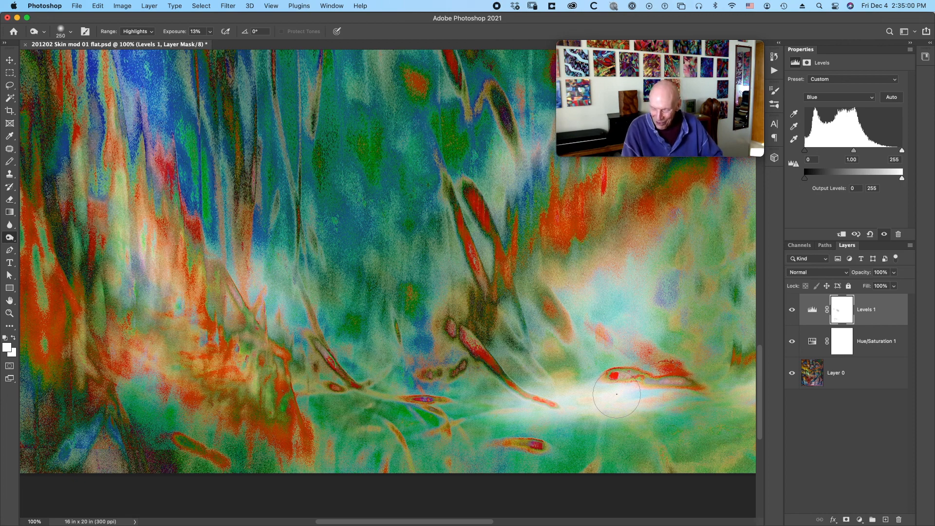
{"action": "key", "text": "bracketleft"}
{"action": "key", "text": "bracketleft"}
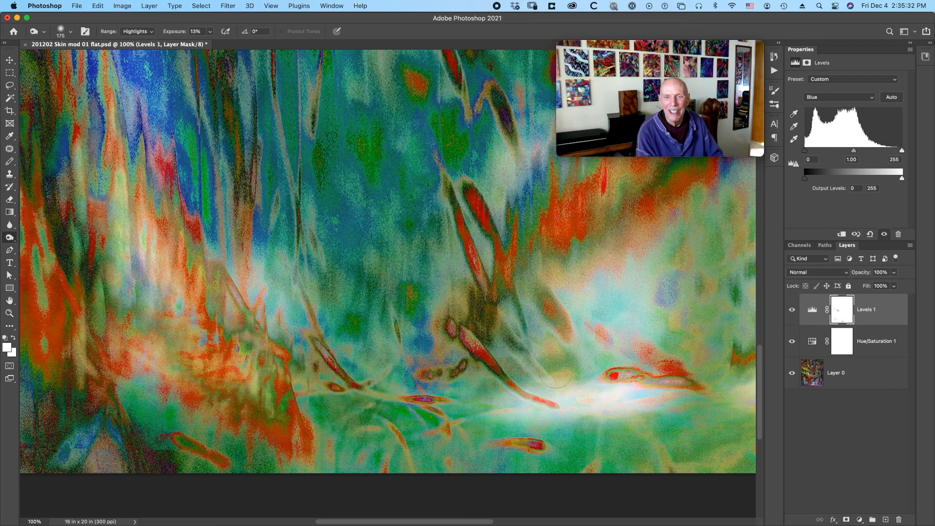
Examine the grain and detail across the artwork at 100%, 66.7%, 50% and 25% magnification.
{"action": "scroll", "coordinate": [517, 370], "scroll_direction": "right", "scroll_amount": 10}
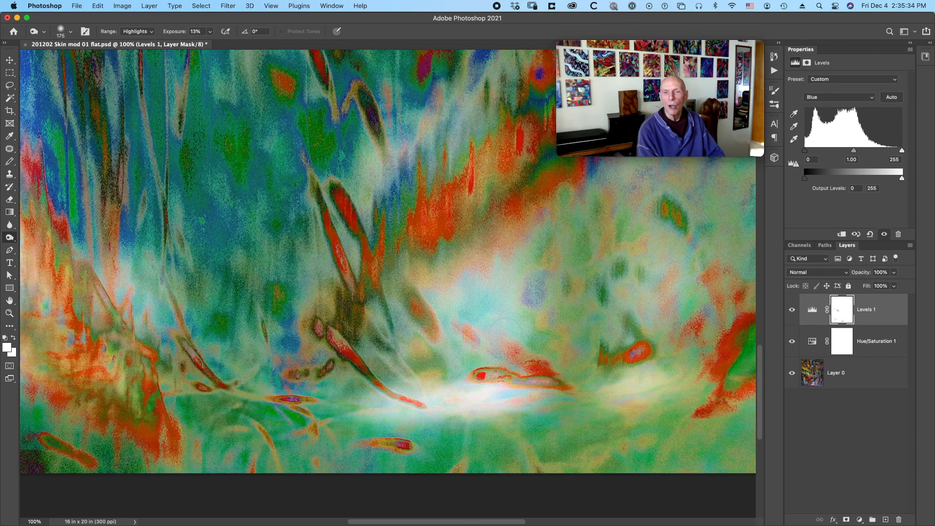
{"action": "scroll", "coordinate": [505, 334], "scroll_direction": "right", "scroll_amount": 3}
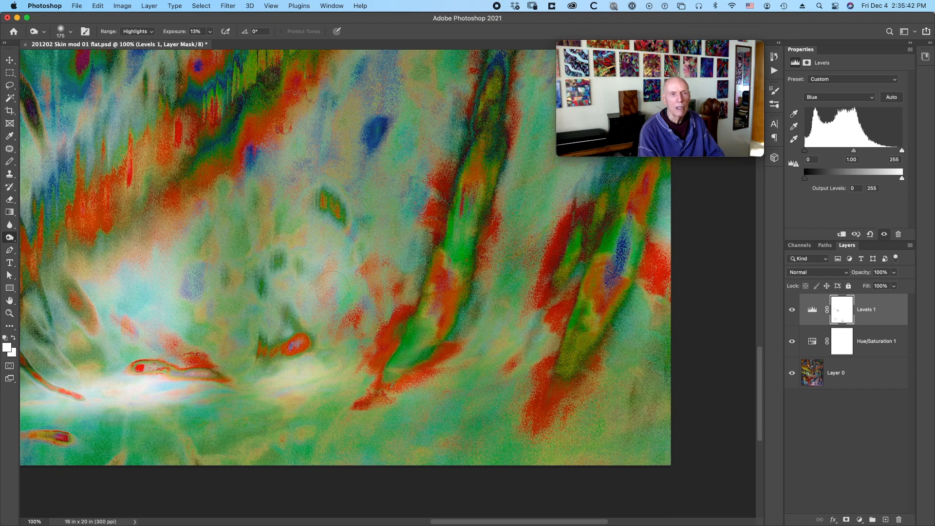
{"action": "scroll", "coordinate": [332, 287], "scroll_direction": "up", "scroll_amount": 15}
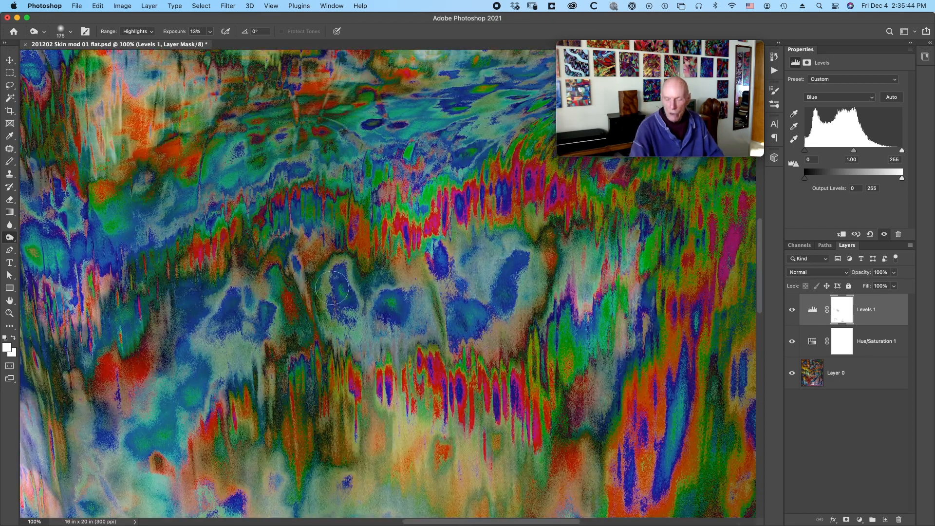
{"action": "scroll", "coordinate": [331, 288], "scroll_direction": "down", "scroll_amount": 3}
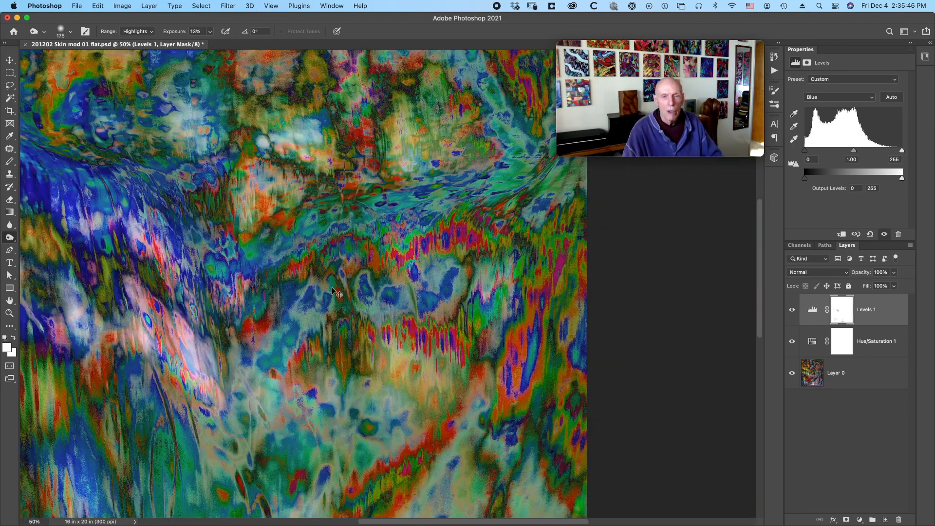
{"action": "scroll", "coordinate": [332, 288], "scroll_direction": "down", "scroll_amount": 1}
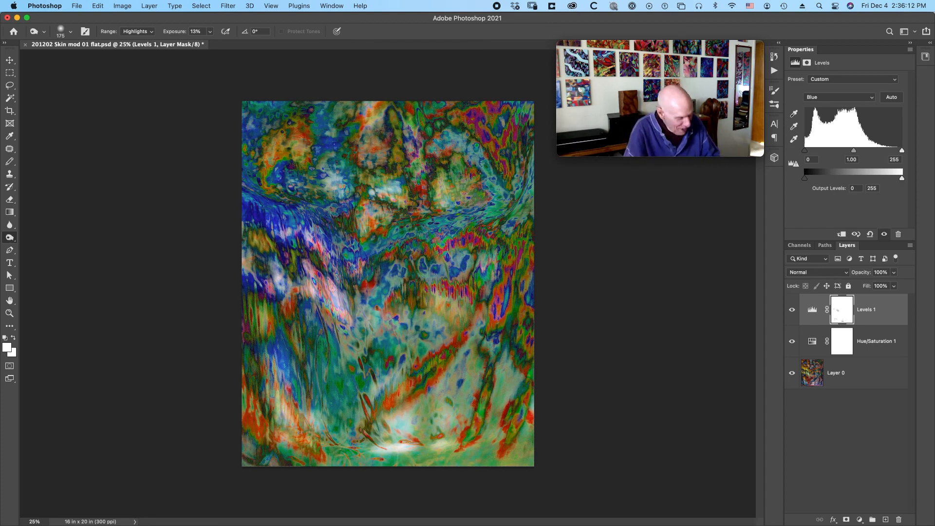
{"action": "key", "text": "super+1"}
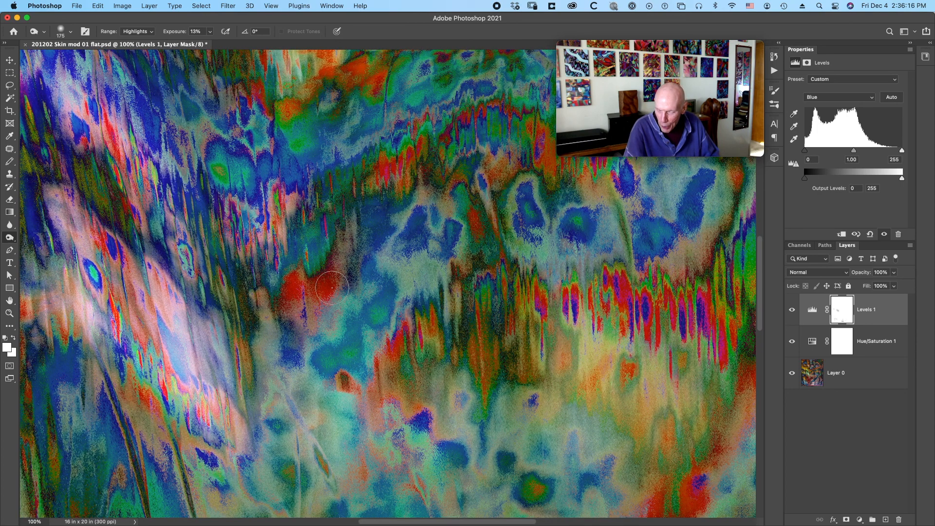
{"action": "key", "text": "super+minus"}
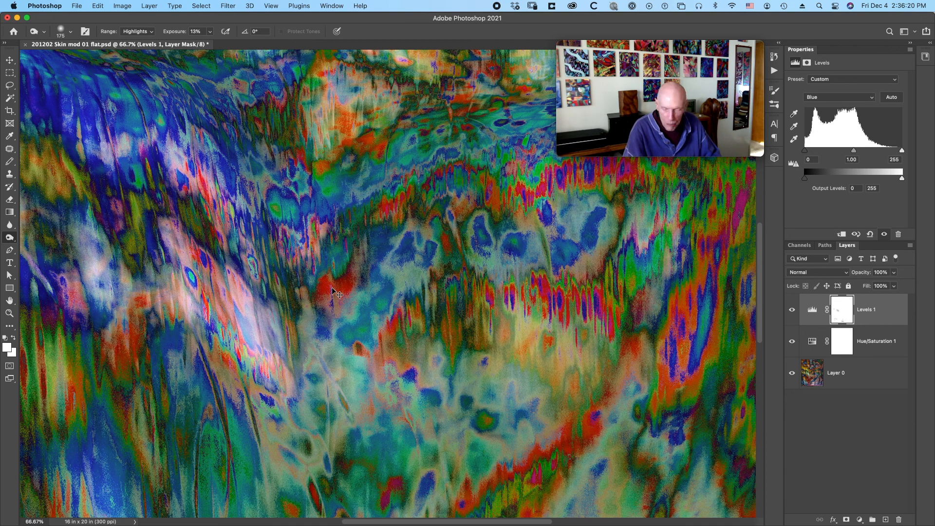
{"action": "key", "text": "super+minus"}
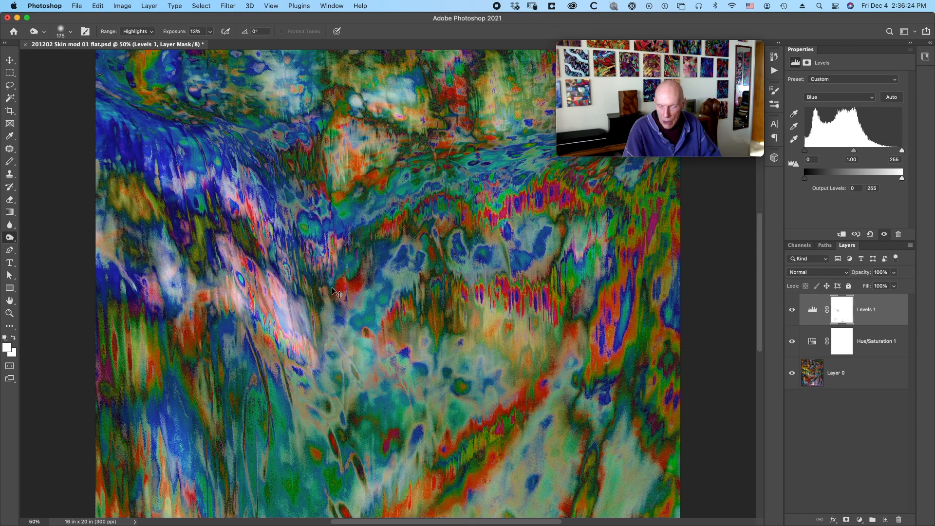
{"action": "key", "text": "super+plus"}
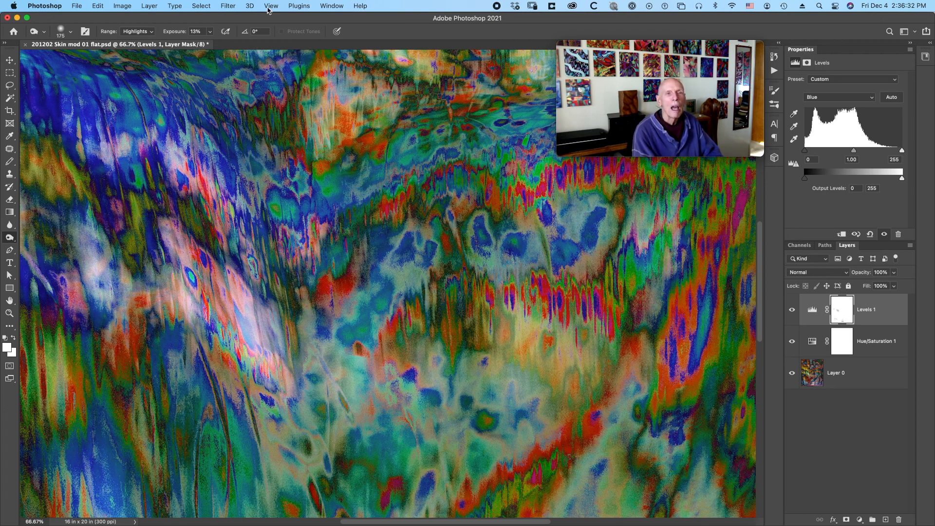
Apply the Dust & Scratches noise filter with a 10-pixel radius and threshold 0 to the Levels mask.
{"action": "left_click", "coordinate": [233, 5]}
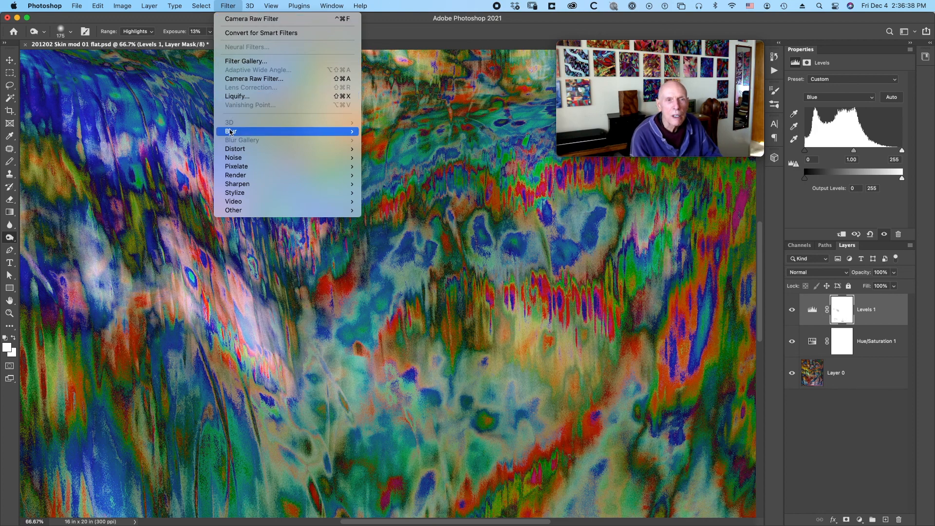
{"action": "mouse_move", "coordinate": [235, 156]}
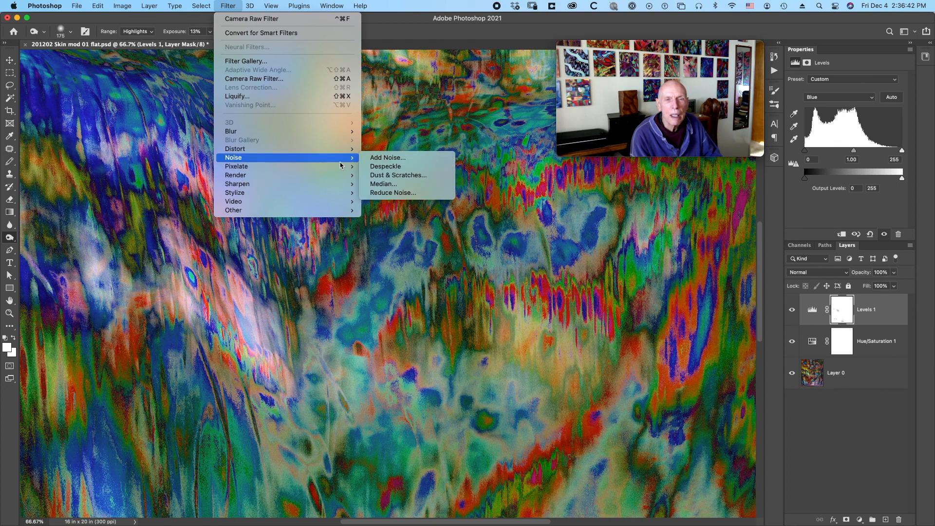
{"action": "mouse_move", "coordinate": [350, 164]}
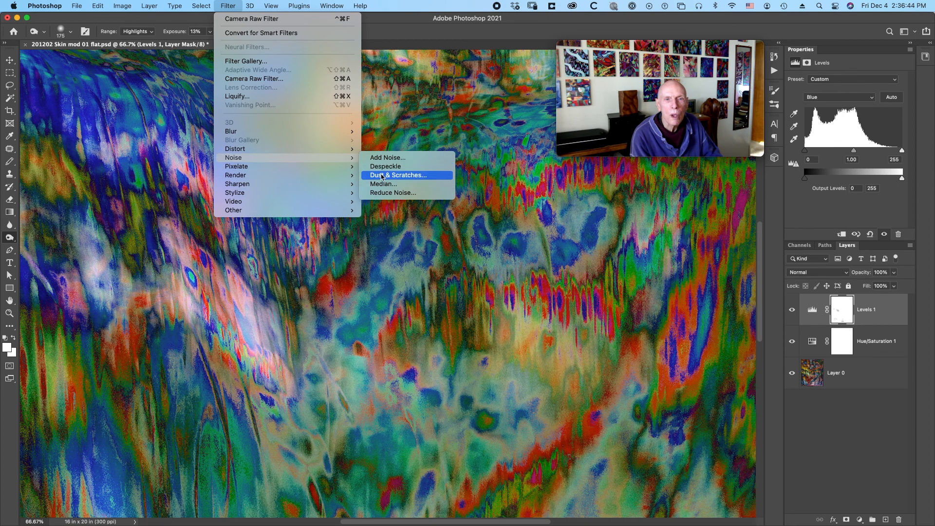
{"action": "left_click", "coordinate": [381, 176]}
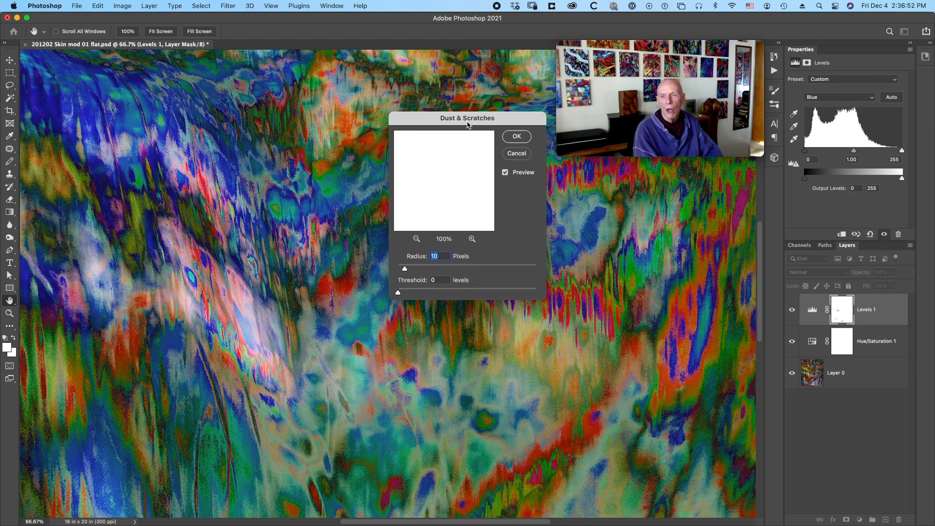
{"action": "left_click", "coordinate": [517, 138]}
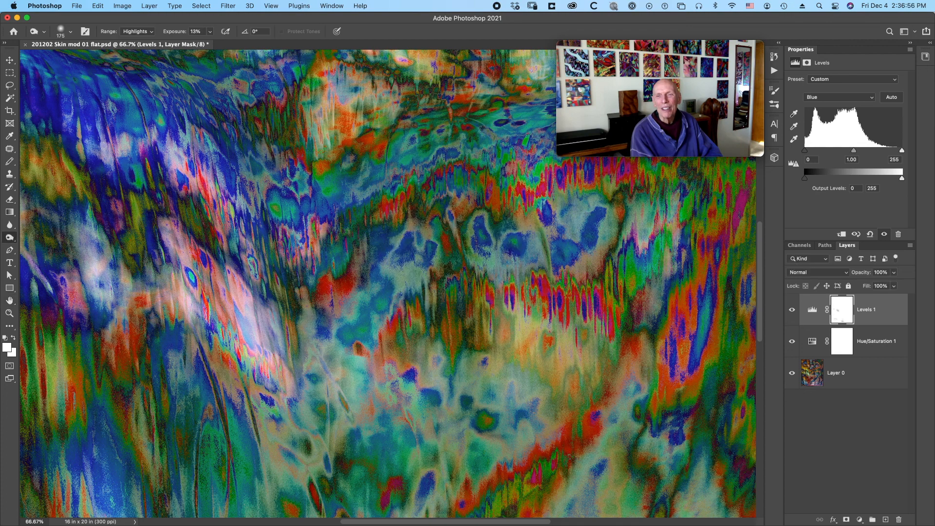
Apply the Dust & Scratches filter to Layer 0 with a 10-pixel radius and threshold 0, checking the preview across the artwork.
{"action": "left_click", "coordinate": [861, 369]}
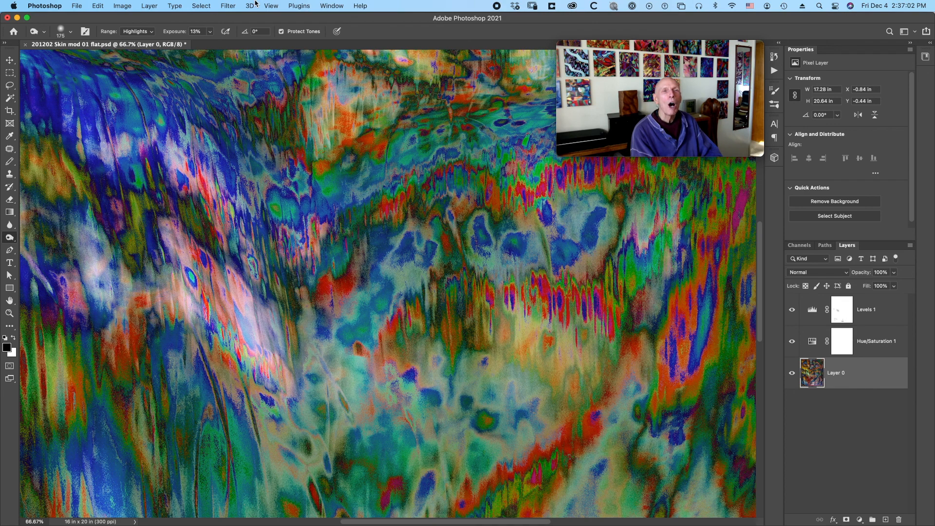
{"action": "left_click", "coordinate": [233, 6]}
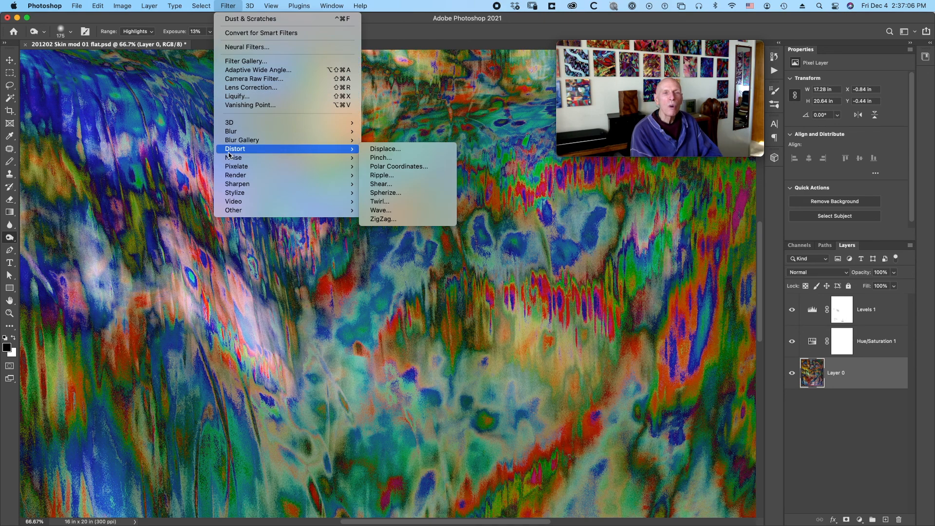
{"action": "mouse_move", "coordinate": [334, 167]}
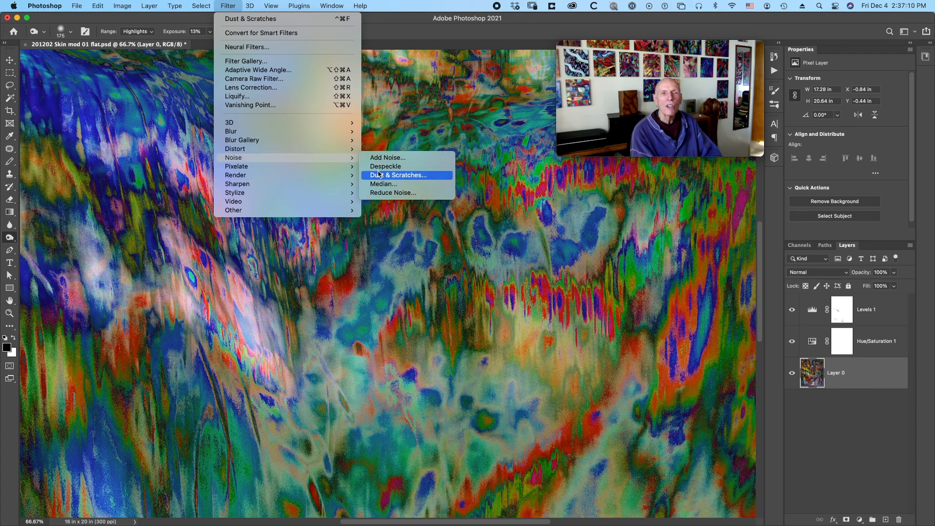
{"action": "left_click", "coordinate": [379, 174]}
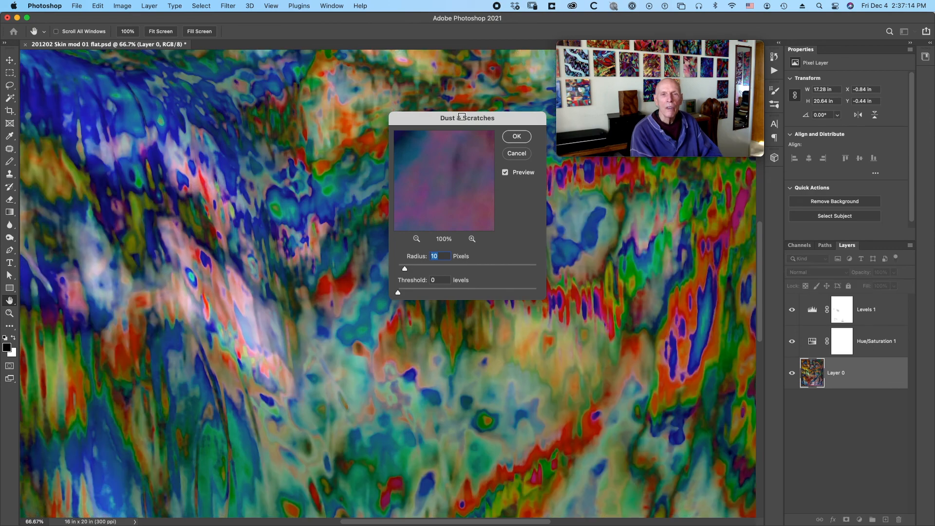
{"action": "left_click_drag", "start_coordinate": [462, 117], "coordinate": [602, 122]}
{"action": "scroll", "coordinate": [421, 227], "scroll_direction": "down", "scroll_amount": 10}
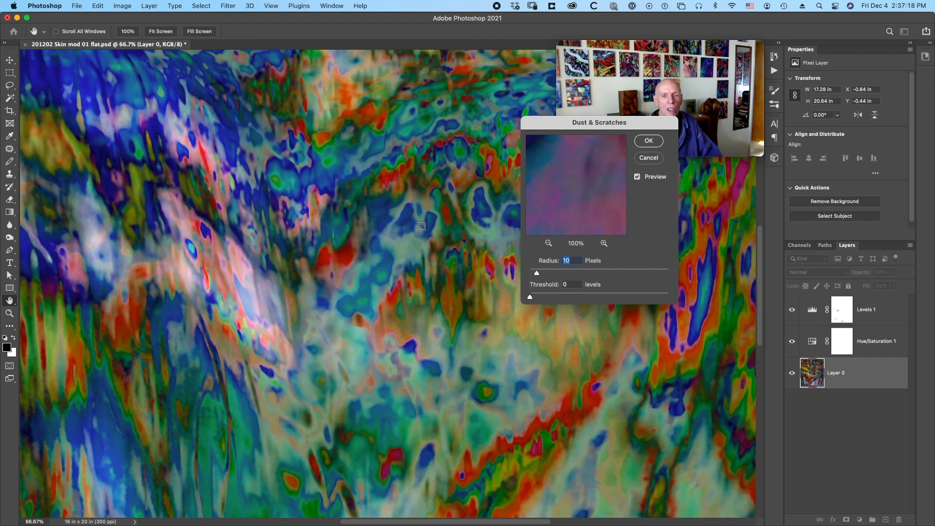
{"action": "scroll", "coordinate": [421, 227], "scroll_direction": "up", "scroll_amount": 10}
{"action": "scroll", "coordinate": [422, 226], "scroll_direction": "left", "scroll_amount": 5}
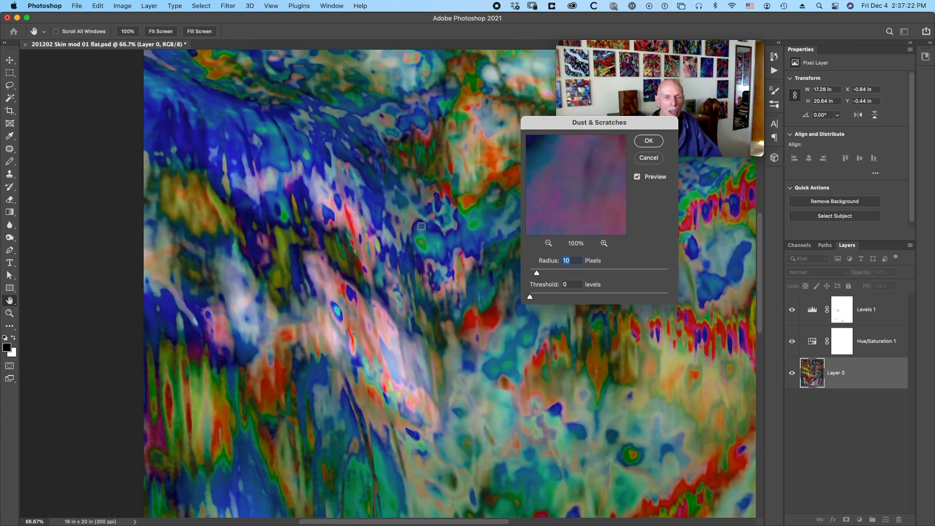
{"action": "scroll", "coordinate": [421, 227], "scroll_direction": "right", "scroll_amount": 3}
{"action": "scroll", "coordinate": [421, 226], "scroll_direction": "up", "scroll_amount": 5}
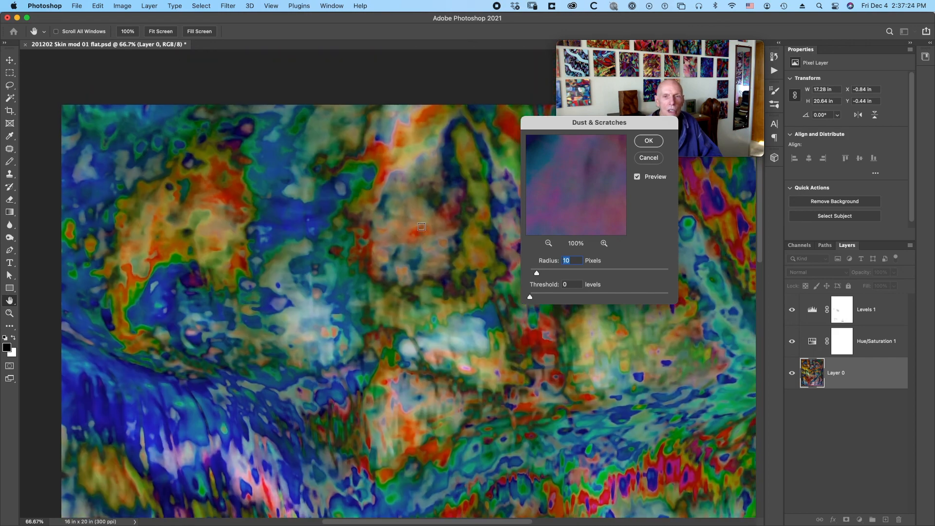
{"action": "scroll", "coordinate": [421, 227], "scroll_direction": "down", "scroll_amount": 5}
{"action": "scroll", "coordinate": [421, 227], "scroll_direction": "right", "scroll_amount": 3}
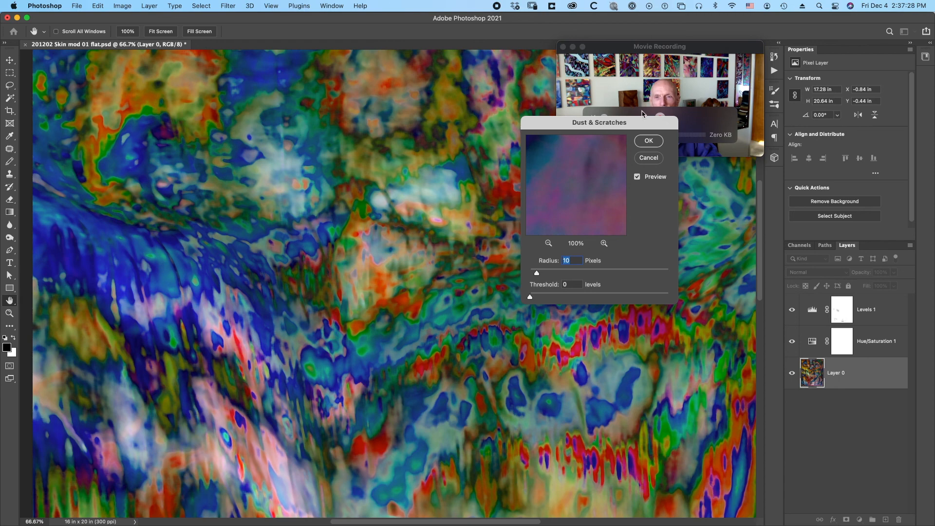
{"action": "left_click", "coordinate": [650, 141]}
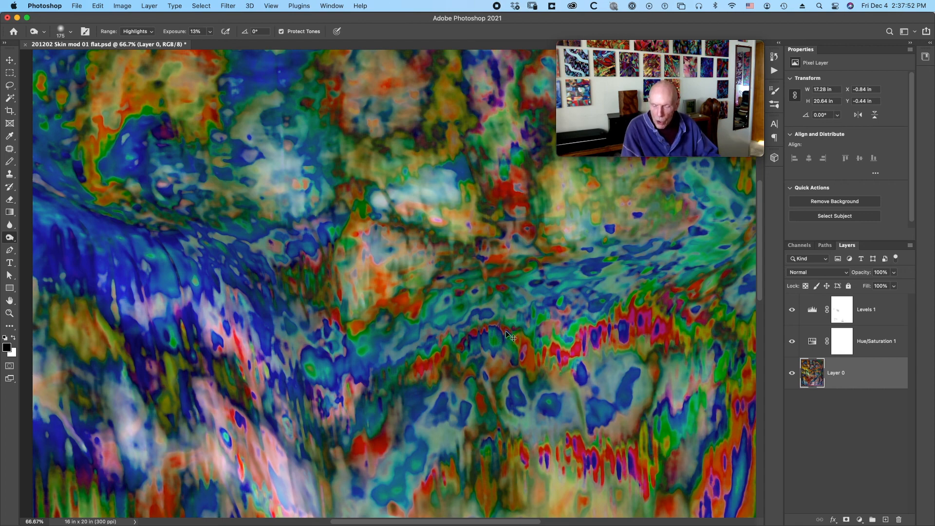
Apply the Camera Raw filter to Layer 0 with clarity +15, blacks +34 and raised shadows.
{"action": "key", "text": "super+0"}
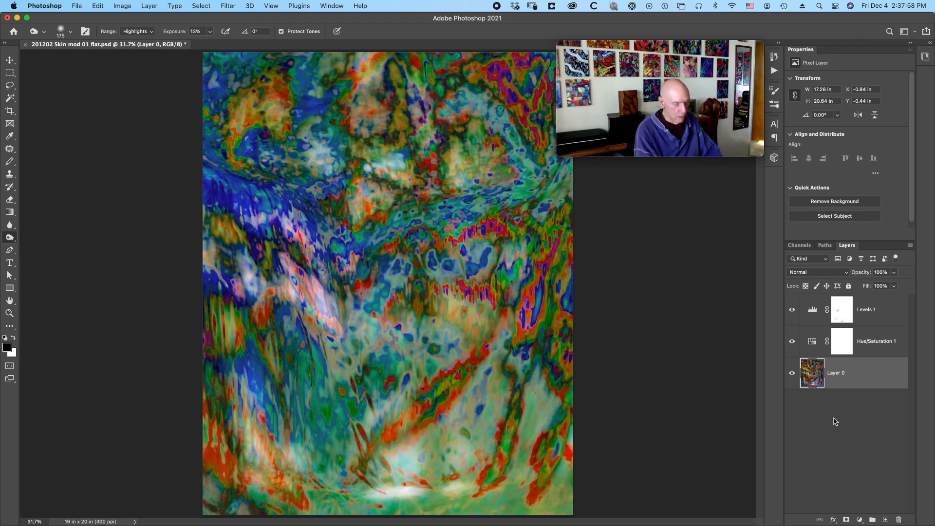
{"action": "key", "text": "ctrl+super+f"}
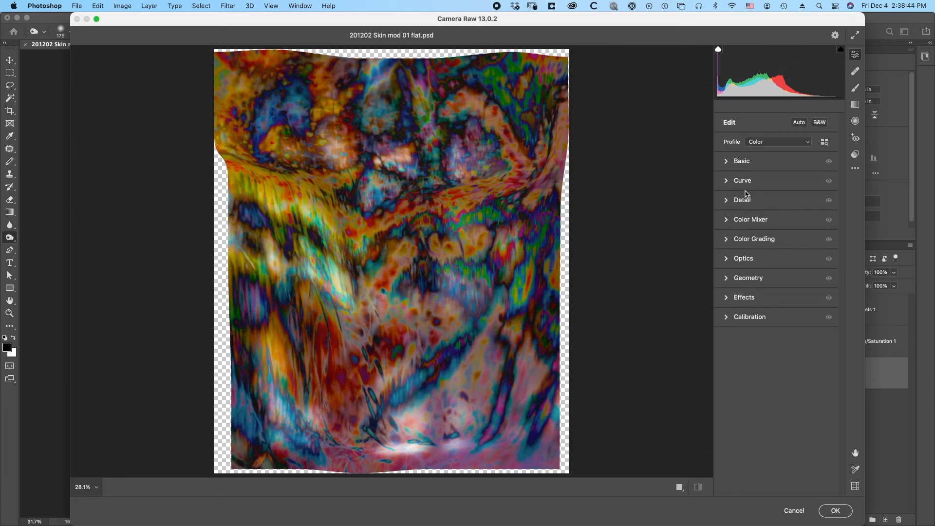
{"action": "left_click", "coordinate": [730, 166]}
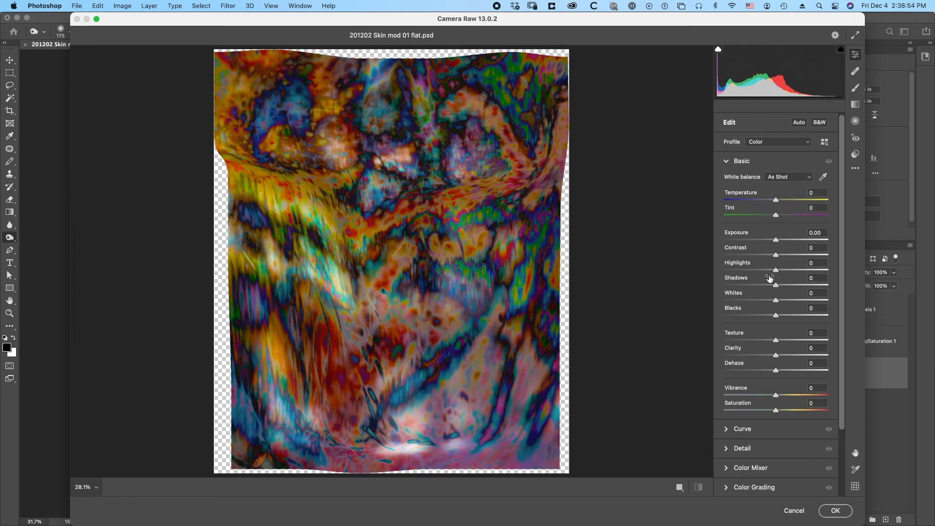
{"action": "left_click", "coordinate": [747, 347]}
{"action": "left_click_drag", "start_coordinate": [744, 350], "coordinate": [748, 351]}
{"action": "left_click_drag", "start_coordinate": [746, 311], "coordinate": [763, 315]}
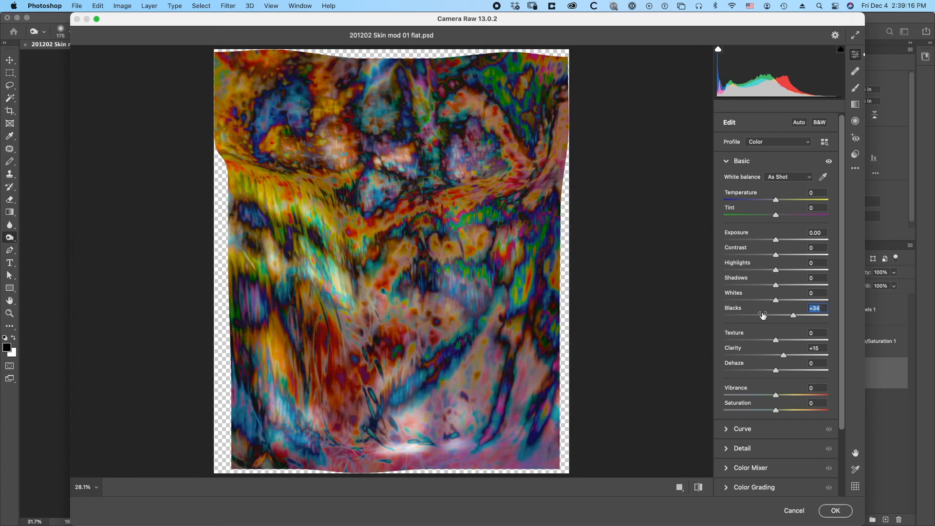
{"action": "left_click_drag", "start_coordinate": [763, 315], "coordinate": [762, 316]}
{"action": "key", "text": "shift+Tab"}
{"action": "key", "text": "shift+Tab"}
{"action": "left_click_drag", "start_coordinate": [752, 284], "coordinate": [758, 285]}
{"action": "left_click", "coordinate": [836, 509]}
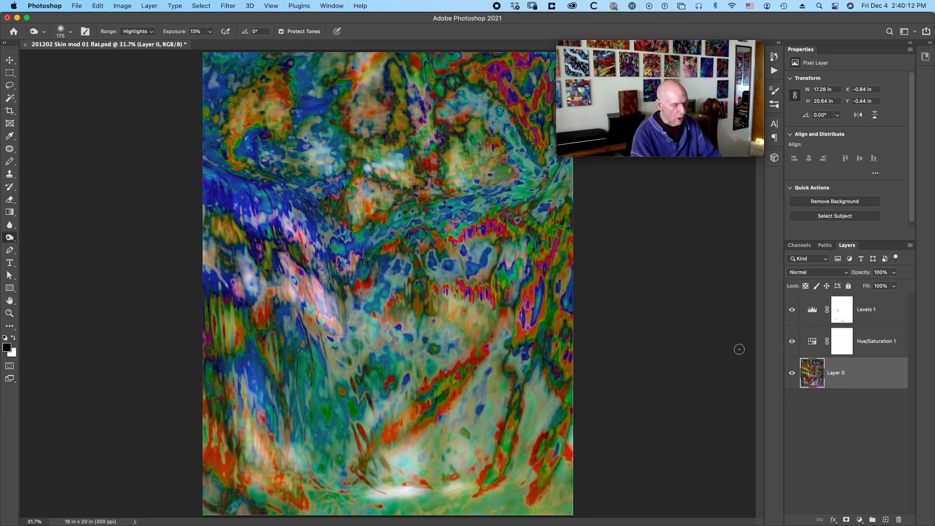
Compare the artwork with and without the Camera Raw edit, and examine it enlarged on a black full-screen background.
{"action": "key", "text": "super+z"}
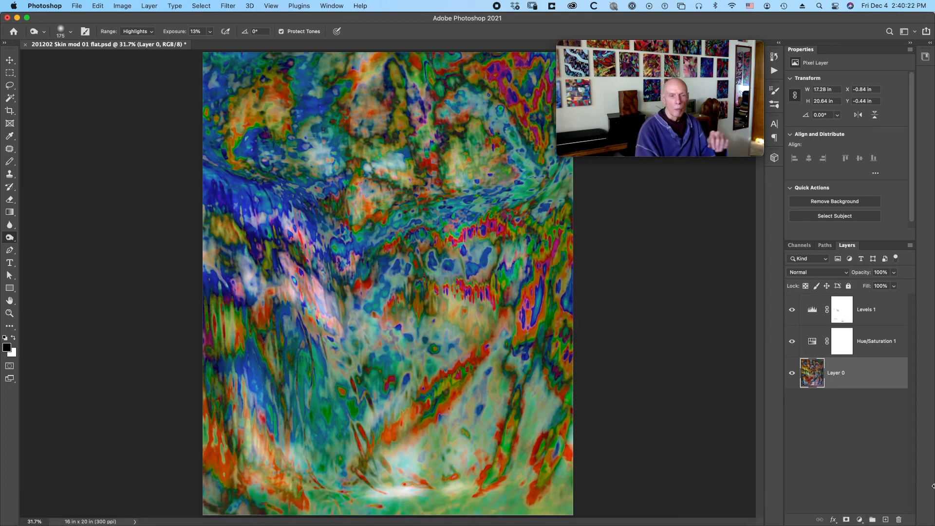
{"action": "key", "text": "f"}
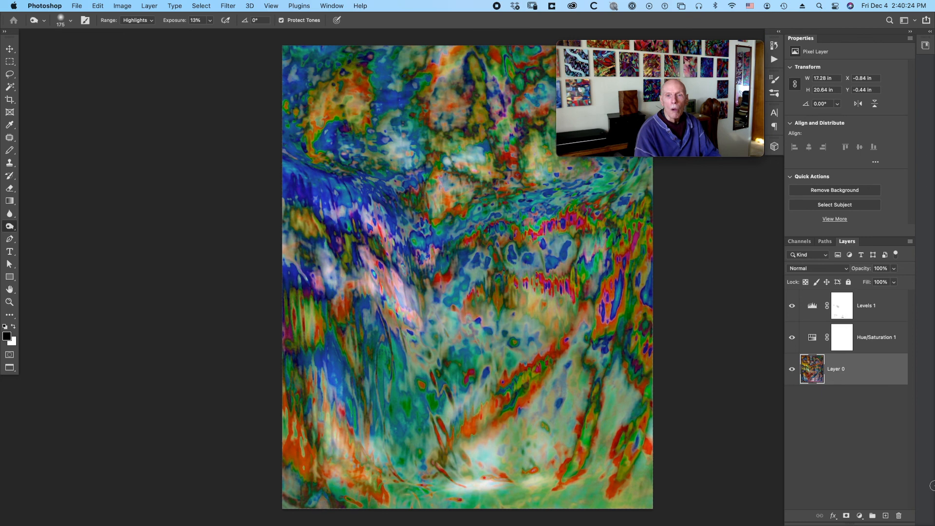
{"action": "key", "text": "f"}
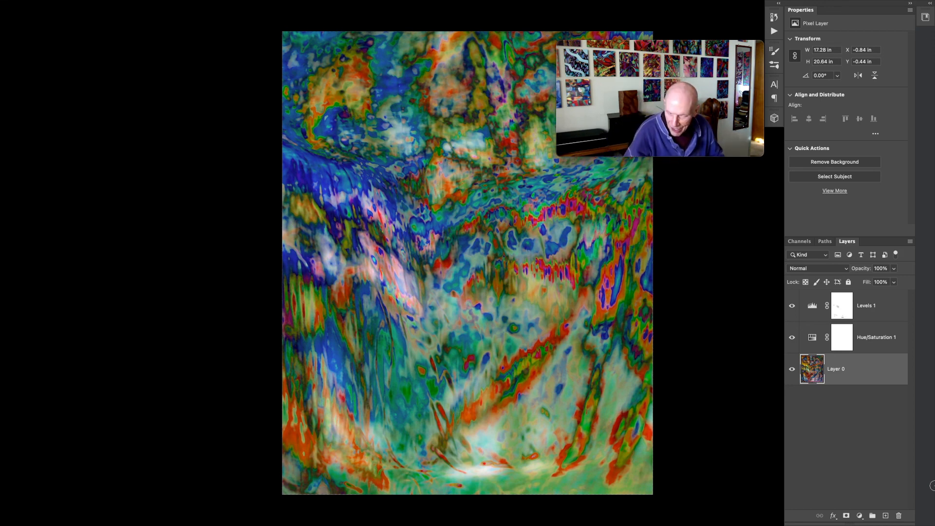
{"action": "key", "text": "super+plus"}
{"action": "key", "text": "super+plus"}
{"action": "key", "text": "super+plus"}
{"action": "key", "text": "super+plus"}
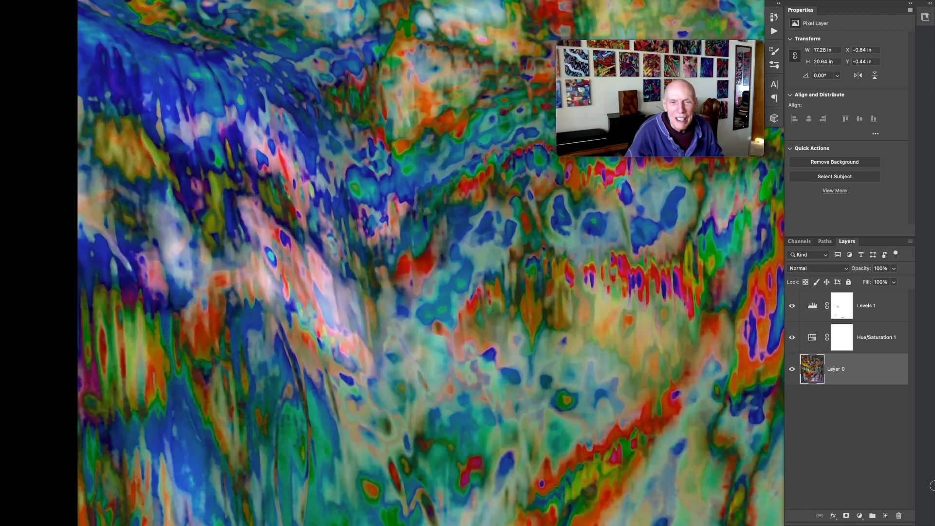
{"action": "key", "text": "super+plus"}
{"action": "key", "text": "super+plus"}
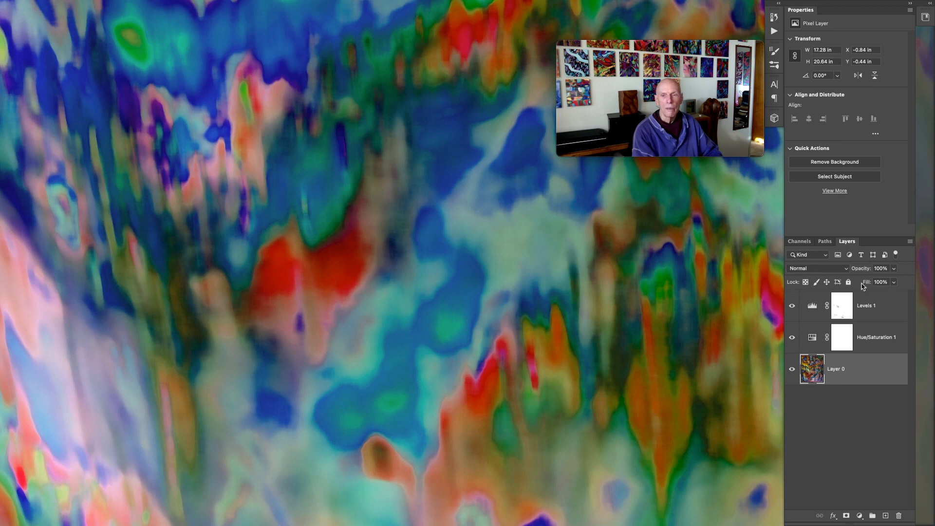
Hide the panels and place a rectangular selection over the middle of the enlarged artwork.
{"action": "key", "text": "Tab"}
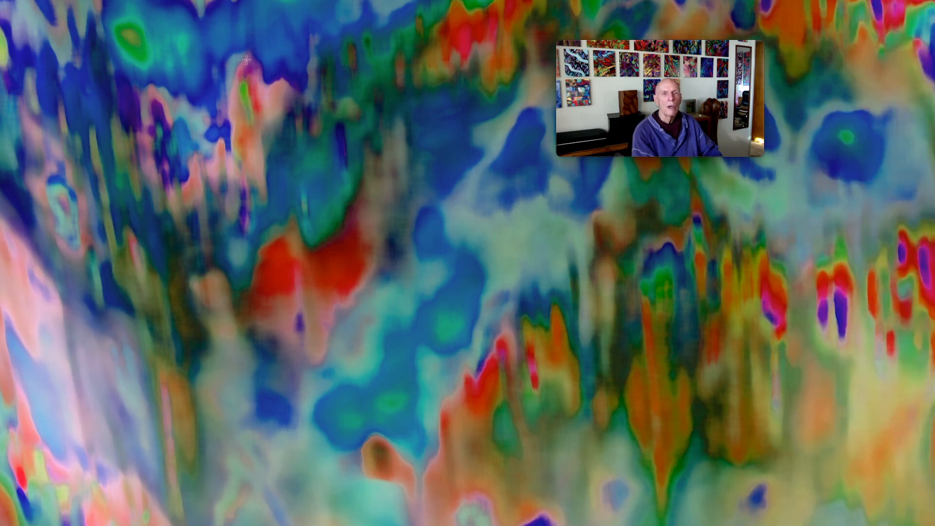
{"action": "left_click", "coordinate": [222, 48]}
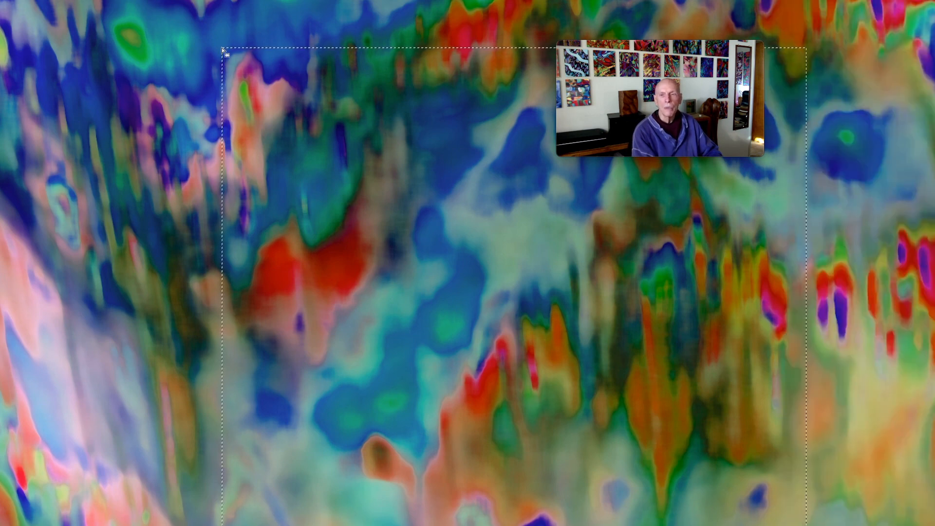
Examine the composition around the rectangular selection at a reduced magnification.
{"action": "key", "text": "ctrl+minus"}
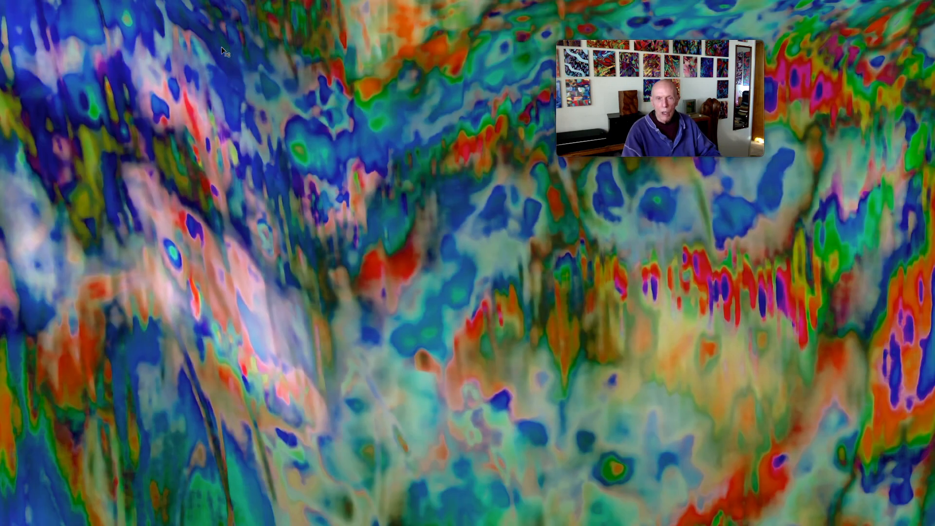
{"action": "key", "text": "ctrl+minus"}
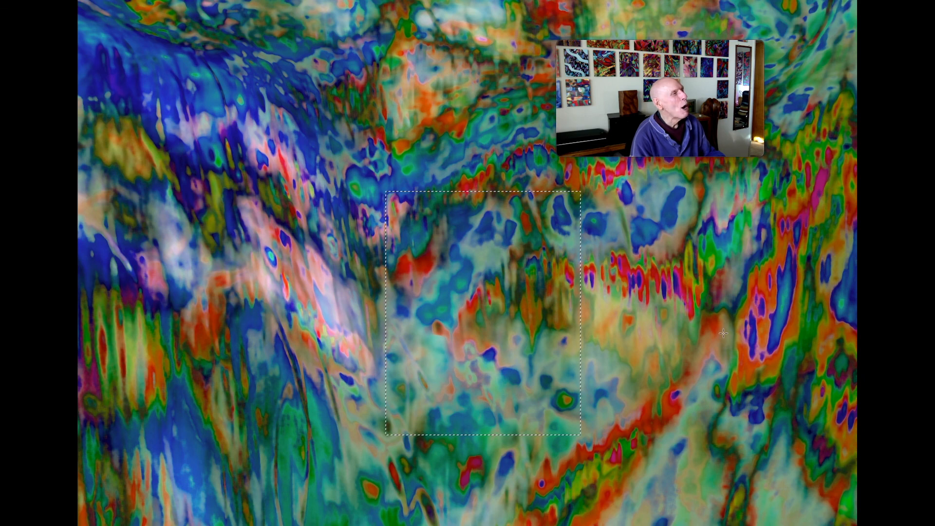
{"action": "scroll", "coordinate": [724, 333], "scroll_direction": "right", "scroll_amount": 5}
{"action": "scroll", "coordinate": [723, 333], "scroll_direction": "up", "scroll_amount": 5}
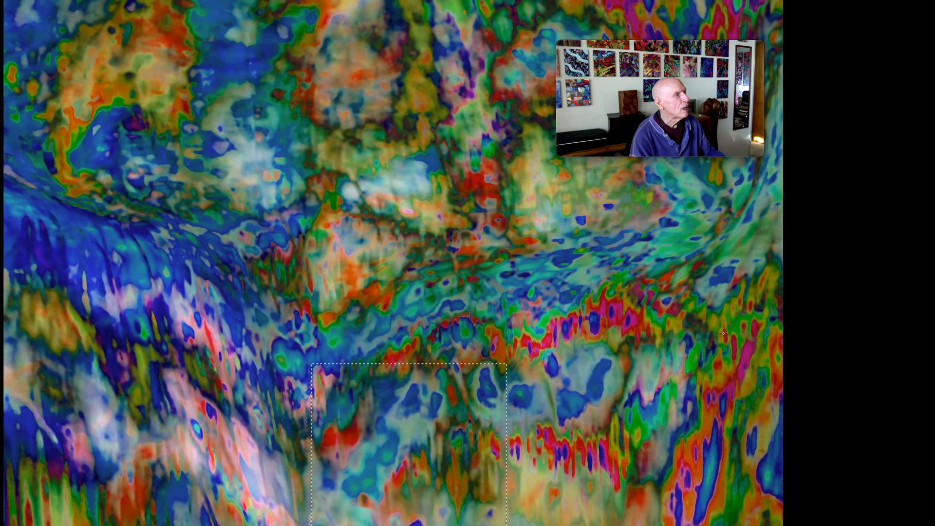
{"action": "scroll", "coordinate": [723, 333], "scroll_direction": "down", "scroll_amount": 3}
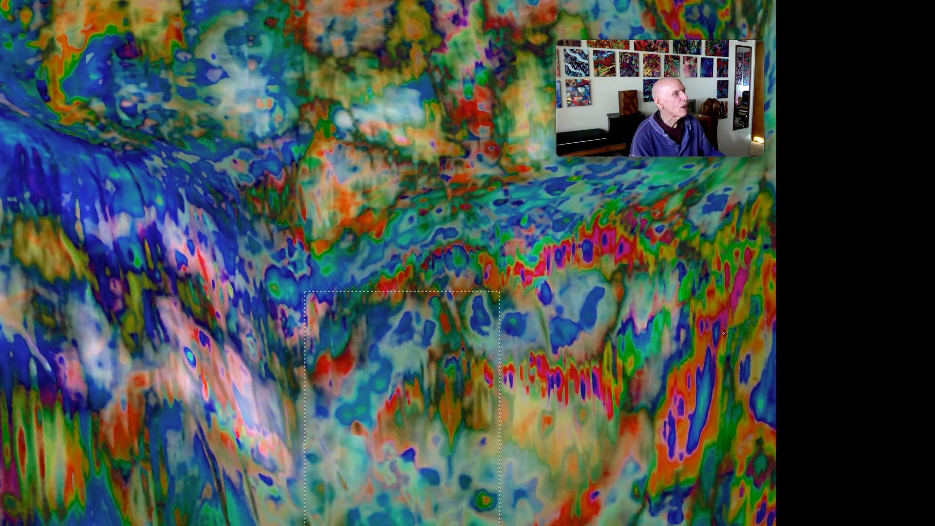
{"action": "scroll", "coordinate": [723, 333], "scroll_direction": "right", "scroll_amount": 5}
{"action": "scroll", "coordinate": [723, 333], "scroll_direction": "left", "scroll_amount": 3}
{"action": "scroll", "coordinate": [723, 333], "scroll_direction": "left", "scroll_amount": 2}
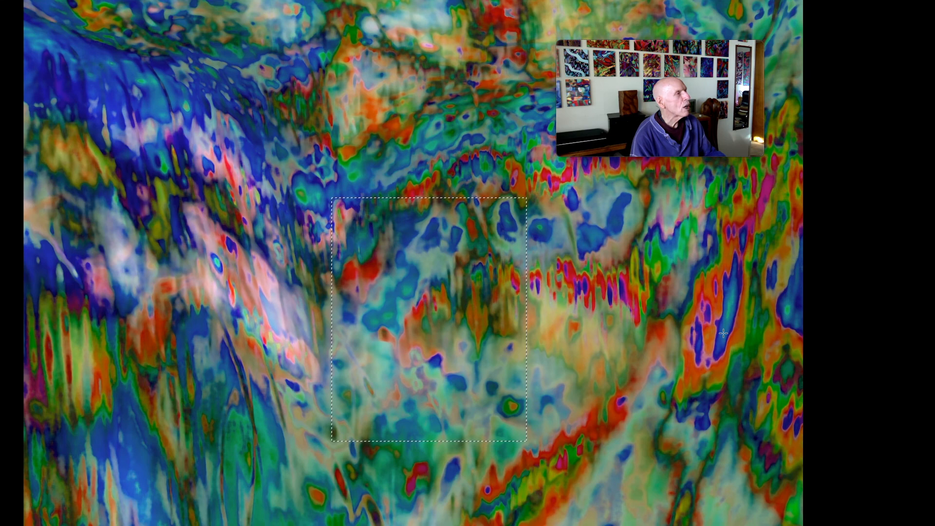
{"action": "scroll", "coordinate": [723, 334], "scroll_direction": "up", "scroll_amount": 3}
{"action": "scroll", "coordinate": [723, 333], "scroll_direction": "right", "scroll_amount": 4}
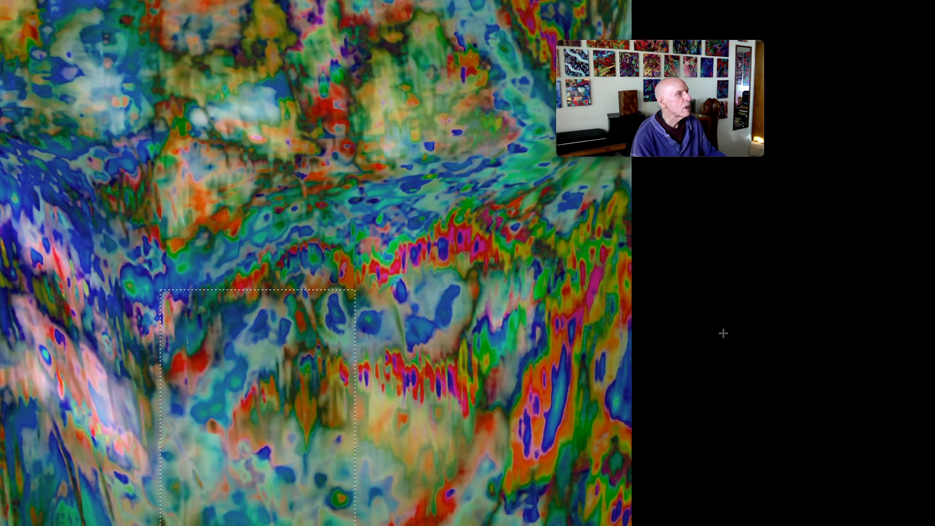
Move the rectangular selection over the red and orange streaked area near the artwork's right edge.
{"action": "left_click", "coordinate": [397, 222]}
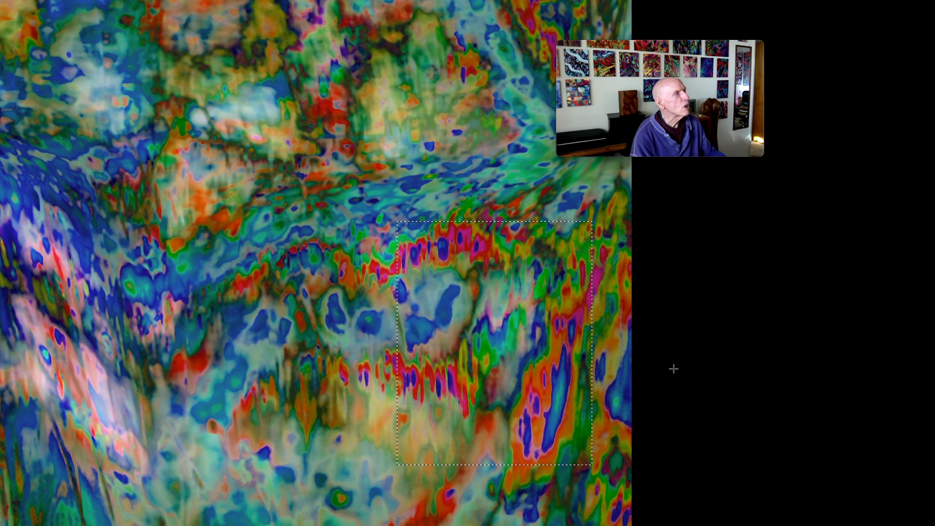
{"action": "scroll", "coordinate": [673, 369], "scroll_direction": "down", "scroll_amount": 1}
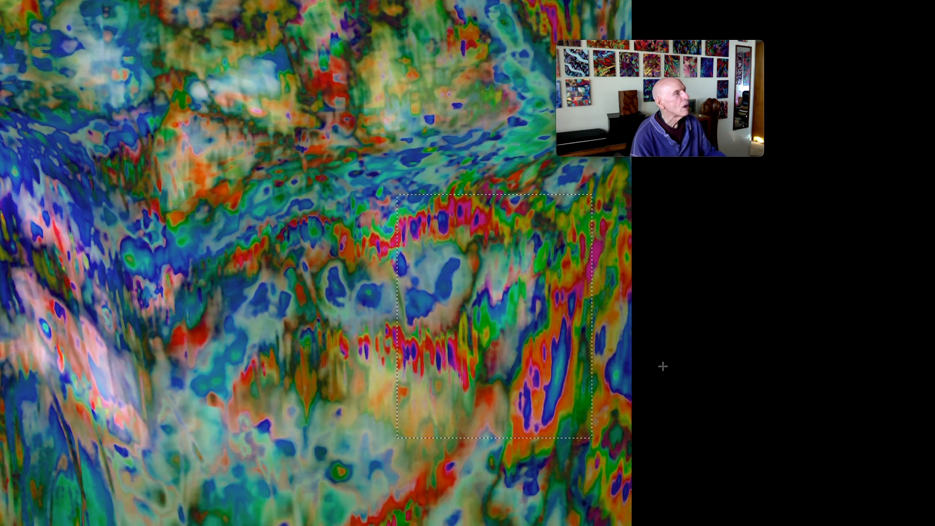
{"action": "left_click_drag", "start_coordinate": [525, 353], "coordinate": [544, 337]}
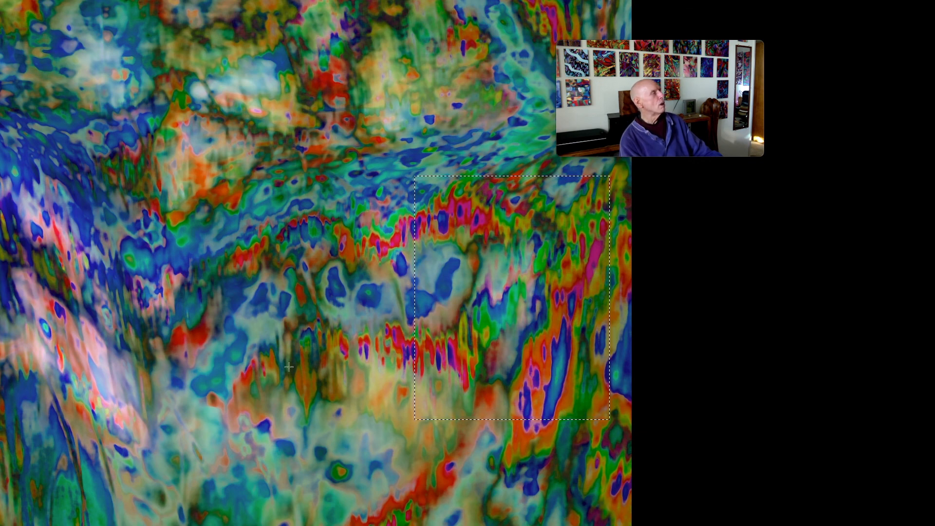
Examine the artwork's upper half, from the blue folds up to its top edge and magenta streaks.
{"action": "scroll", "coordinate": [289, 366], "scroll_direction": "left", "scroll_amount": 2}
{"action": "scroll", "coordinate": [289, 367], "scroll_direction": "up", "scroll_amount": 1}
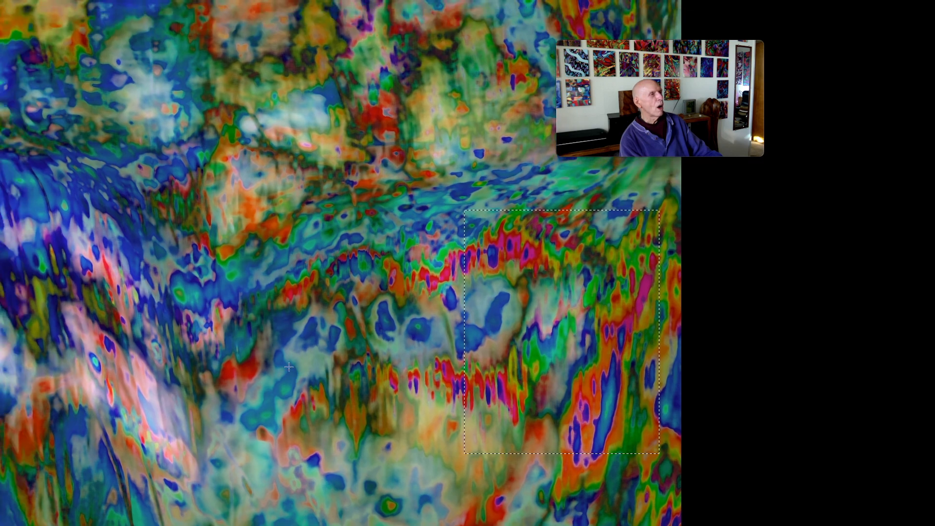
{"action": "scroll", "coordinate": [223, 316], "scroll_direction": "left", "scroll_amount": 10}
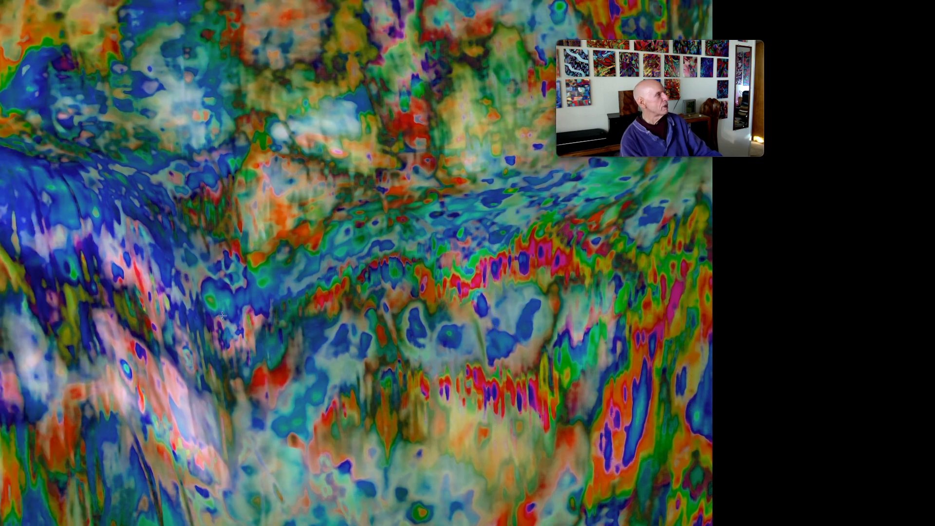
{"action": "scroll", "coordinate": [222, 316], "scroll_direction": "up", "scroll_amount": 9}
{"action": "scroll", "coordinate": [222, 316], "scroll_direction": "right", "scroll_amount": 4}
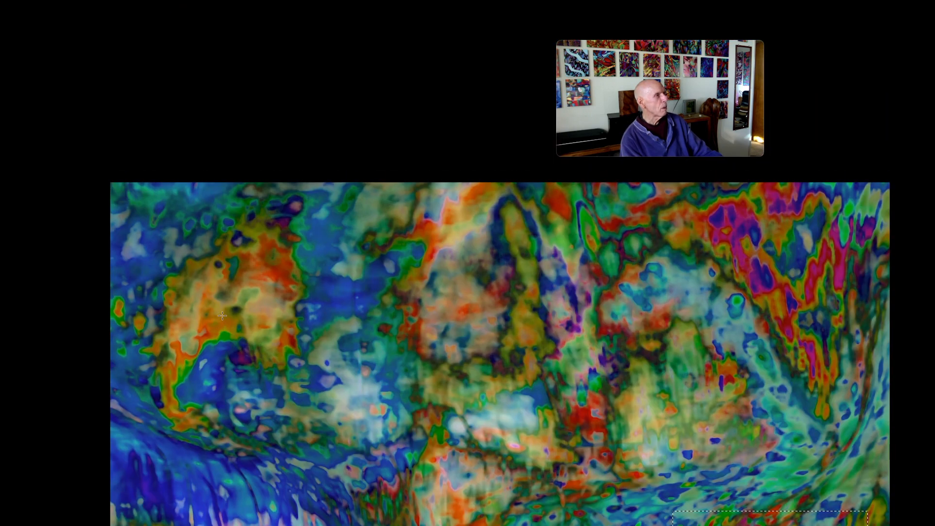
{"action": "scroll", "coordinate": [222, 316], "scroll_direction": "right", "scroll_amount": 3}
{"action": "scroll", "coordinate": [222, 315], "scroll_direction": "right", "scroll_amount": 1}
{"action": "scroll", "coordinate": [222, 316], "scroll_direction": "down", "scroll_amount": 1}
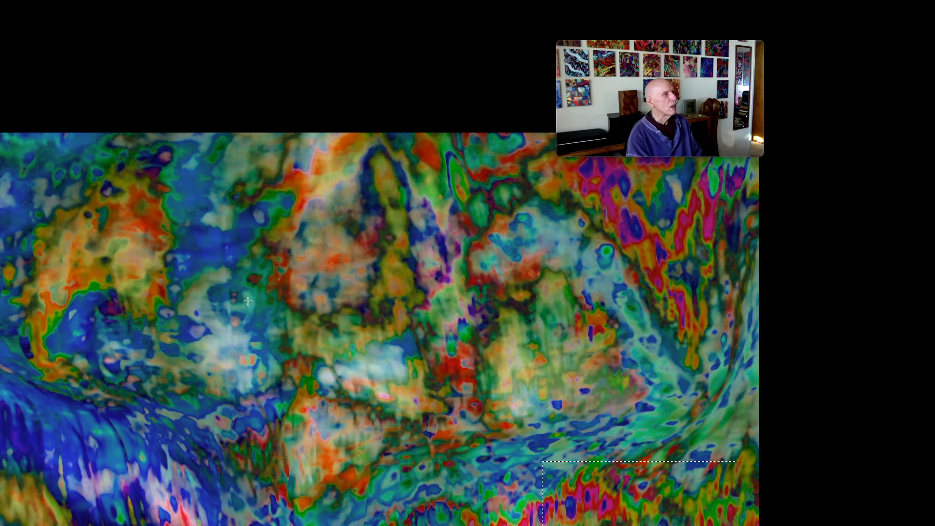
{"action": "scroll", "coordinate": [248, 301], "scroll_direction": "left", "scroll_amount": 2}
{"action": "scroll", "coordinate": [248, 301], "scroll_direction": "down", "scroll_amount": 2}
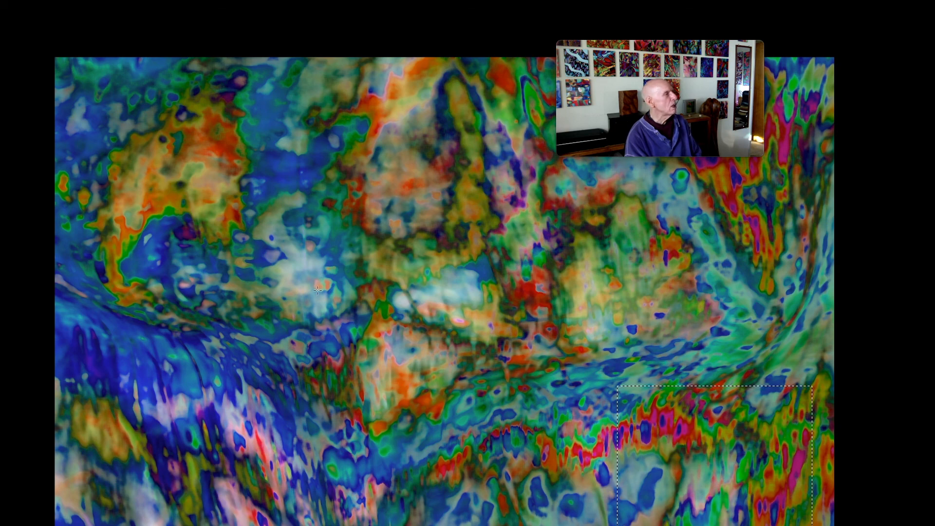
Clear the rectangular selection from the artwork.
{"action": "key", "text": "r"}
{"action": "left_click", "coordinate": [359, 365]}
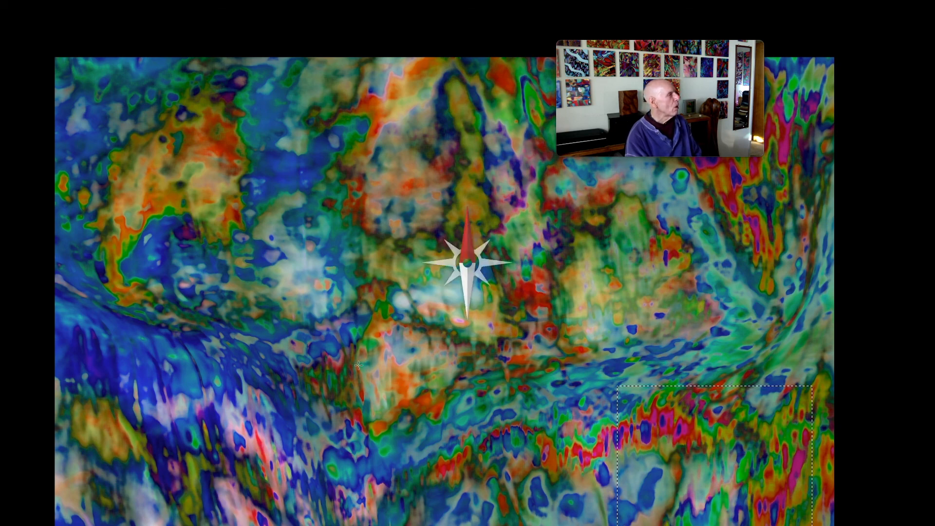
{"action": "scroll", "coordinate": [346, 338], "scroll_direction": "down", "scroll_amount": 5}
{"action": "scroll", "coordinate": [346, 338], "scroll_direction": "left", "scroll_amount": 3}
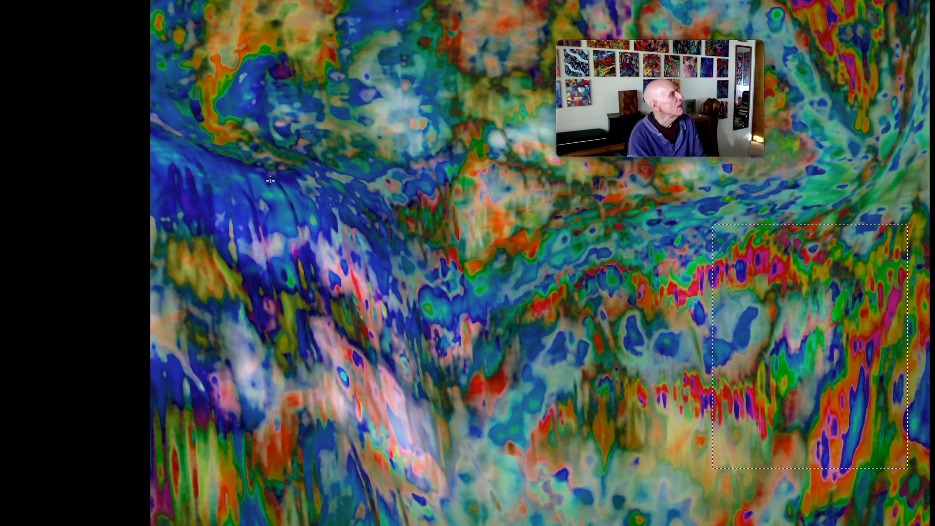
{"action": "scroll", "coordinate": [271, 181], "scroll_direction": "up", "scroll_amount": 3}
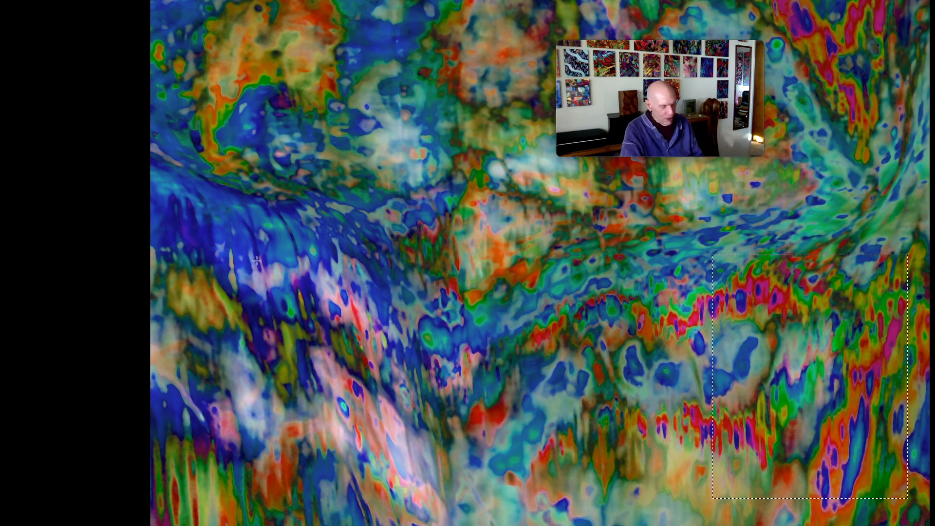
{"action": "key", "text": "ctrl+d"}
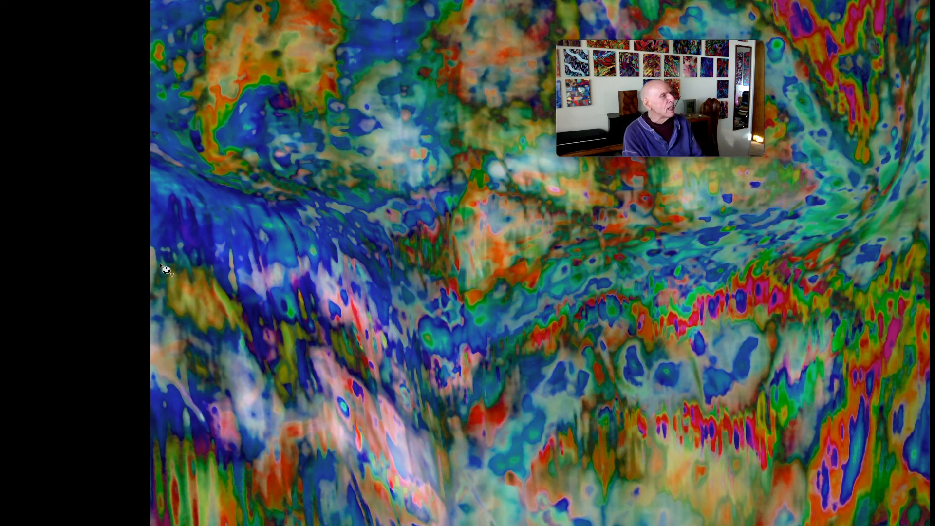
Examine the unmarked artwork from its top edge down to the blue folds and red streaks in the middle.
{"action": "scroll", "coordinate": [322, 230], "scroll_direction": "right", "scroll_amount": 4}
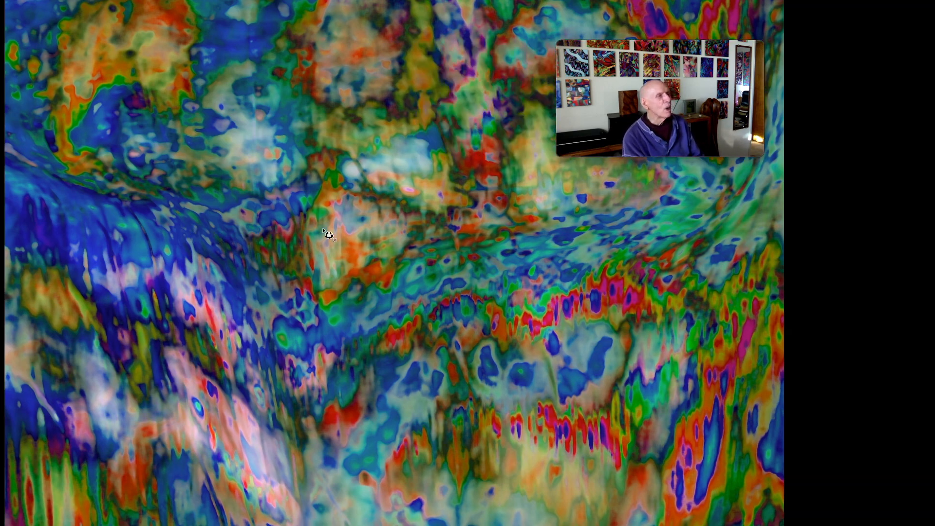
{"action": "scroll", "coordinate": [323, 230], "scroll_direction": "up", "scroll_amount": 3}
{"action": "scroll", "coordinate": [323, 230], "scroll_direction": "up", "scroll_amount": 5}
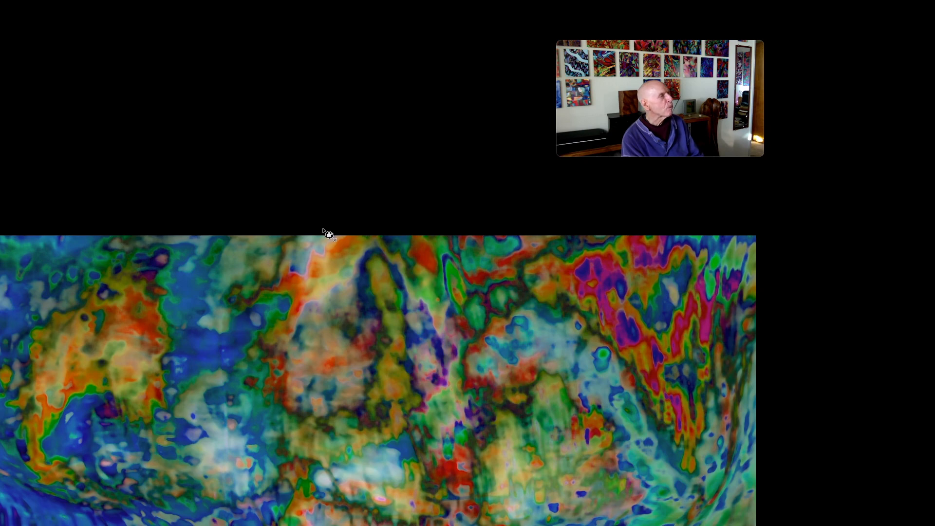
{"action": "scroll", "coordinate": [261, 274], "scroll_direction": "left", "scroll_amount": 5}
{"action": "scroll", "coordinate": [261, 274], "scroll_direction": "down", "scroll_amount": 1}
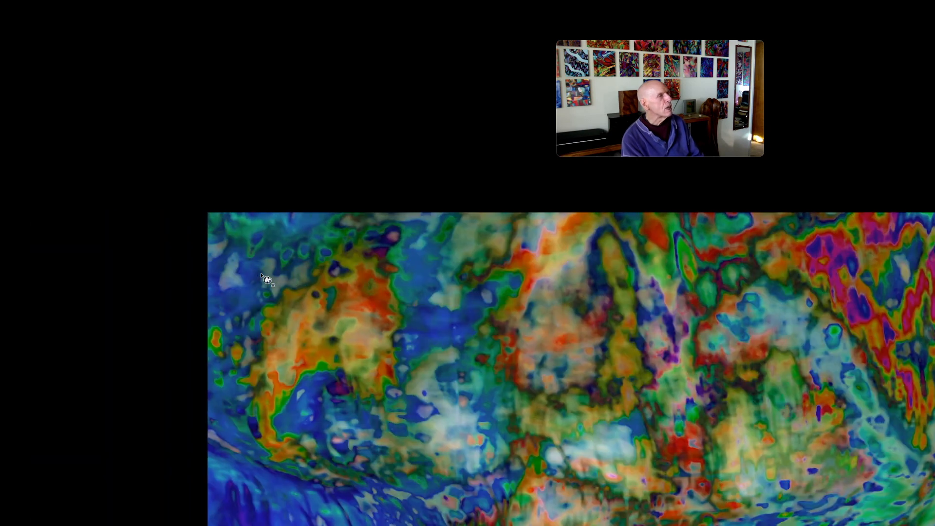
{"action": "scroll", "coordinate": [262, 274], "scroll_direction": "down", "scroll_amount": 3}
{"action": "scroll", "coordinate": [261, 274], "scroll_direction": "right", "scroll_amount": 2}
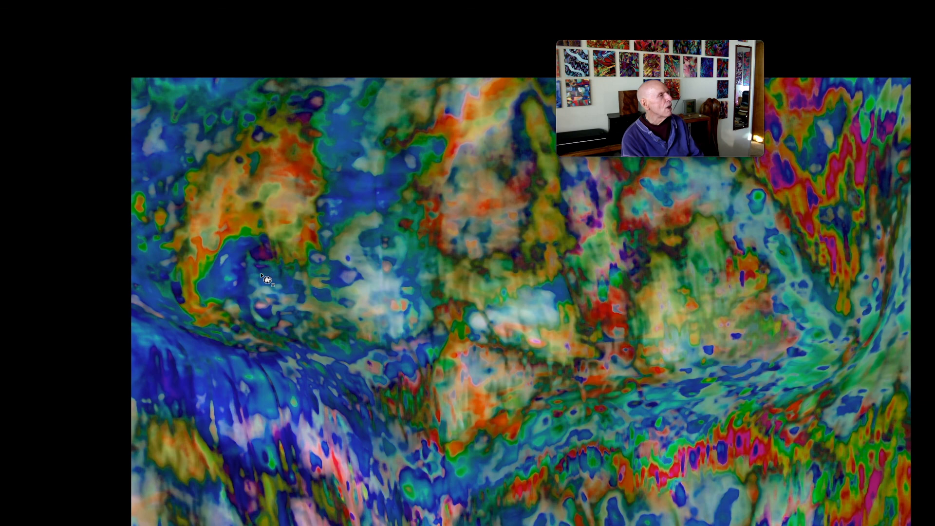
{"action": "scroll", "coordinate": [267, 279], "scroll_direction": "down", "scroll_amount": 3}
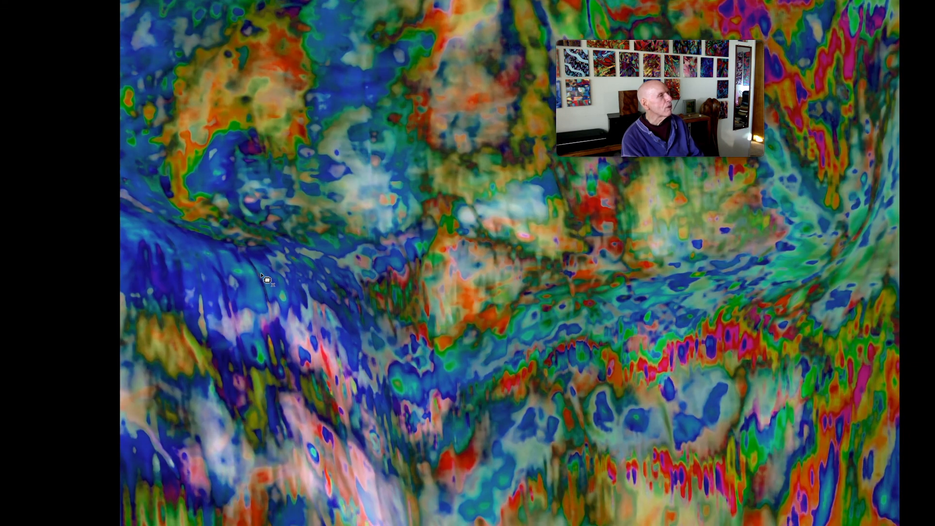